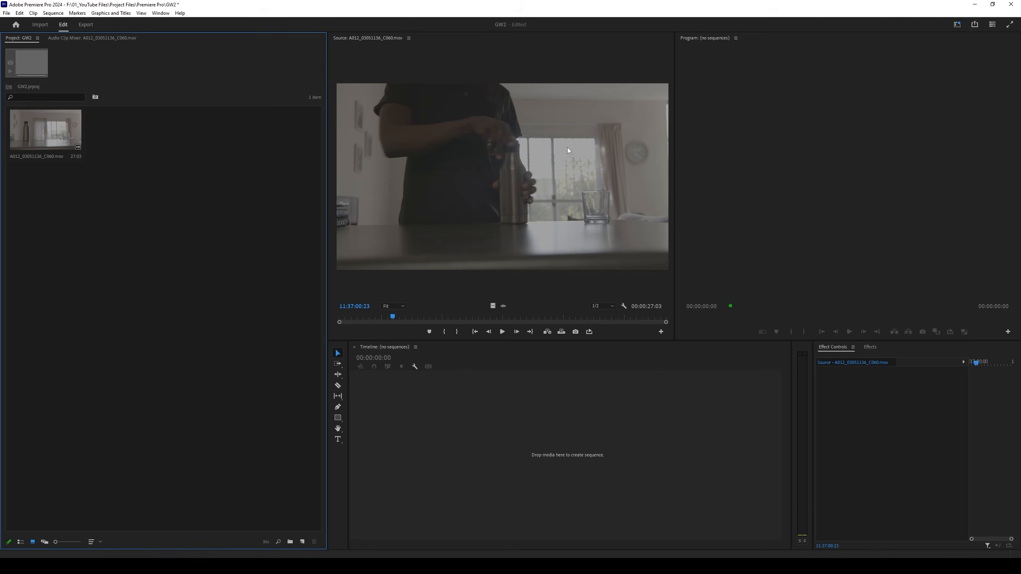
Mark the source clip from 11:37:02:07 to 11:37:14:14 and create a new sequence from that range.
click(602, 206)
key(space)
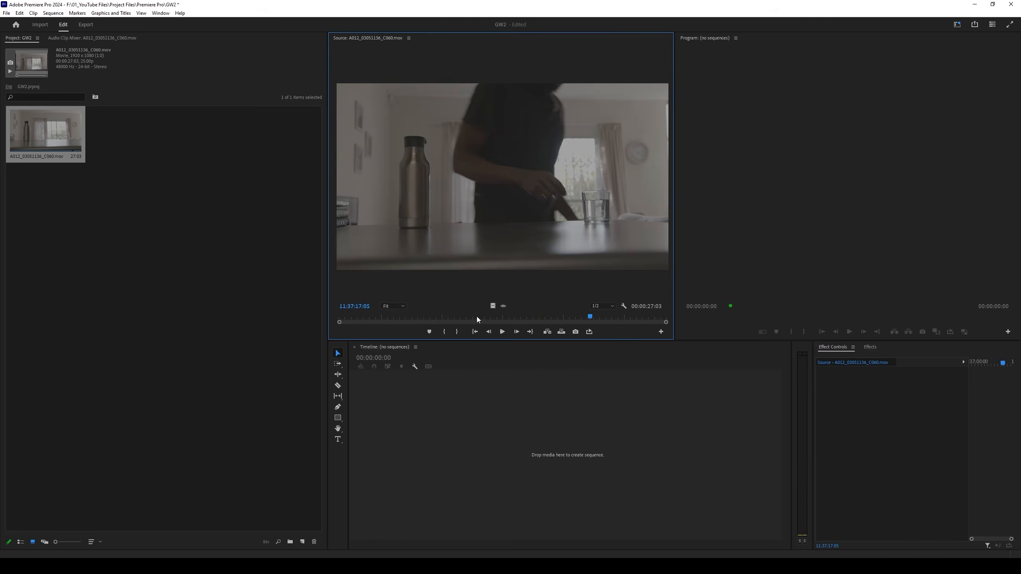
drag(476, 316, 409, 317)
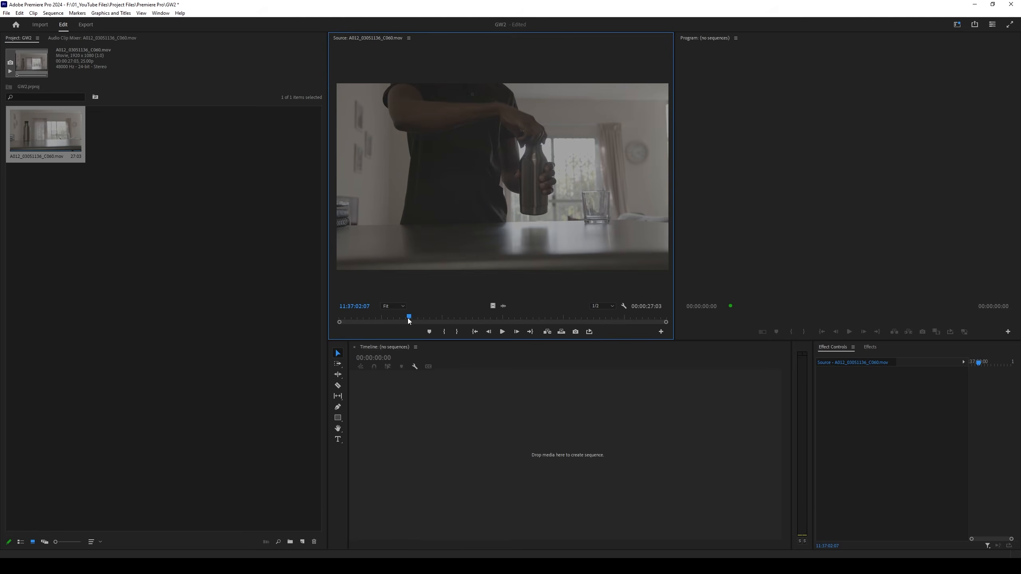
key(i)
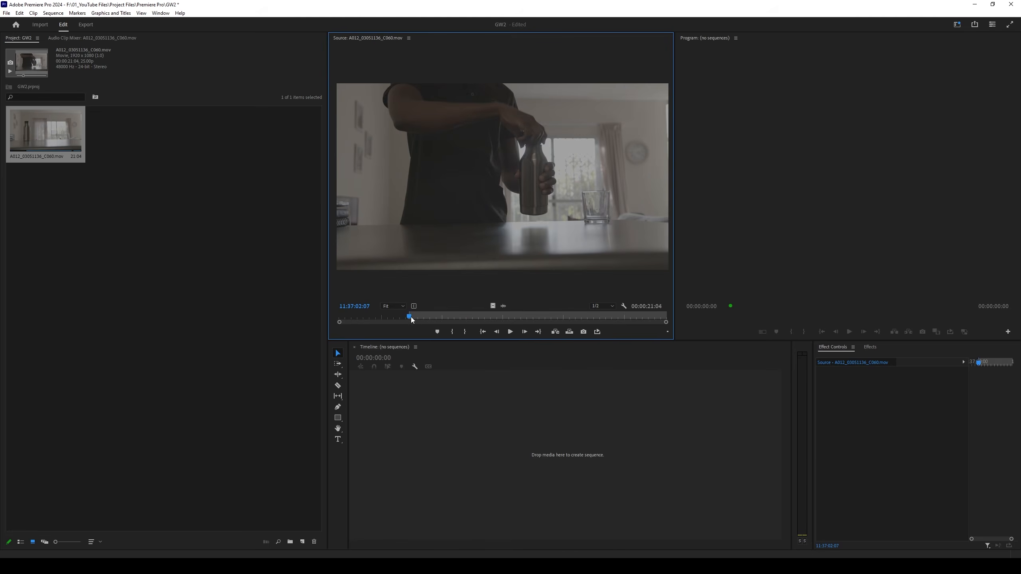
drag(410, 320, 558, 319)
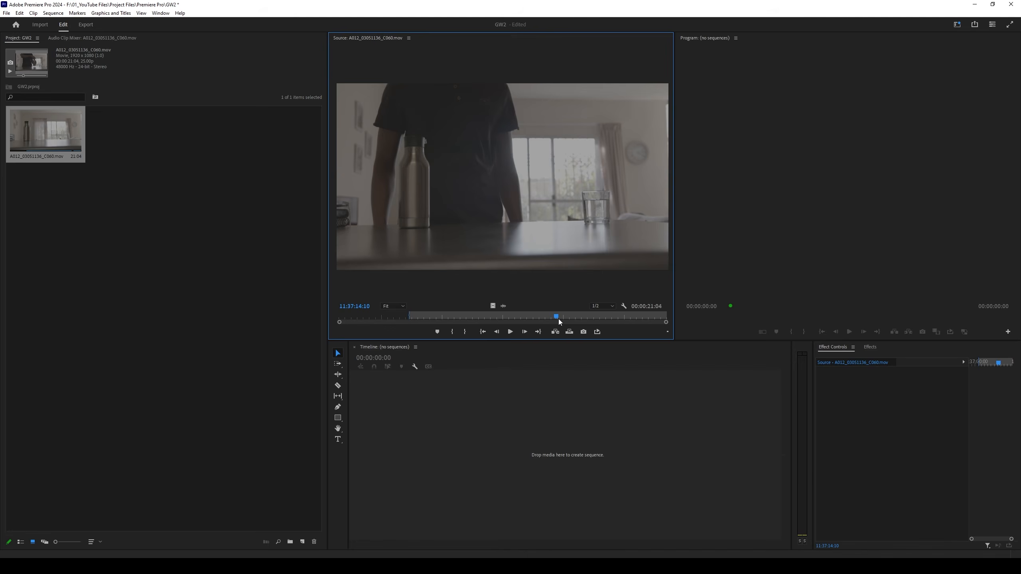
drag(559, 320, 560, 320)
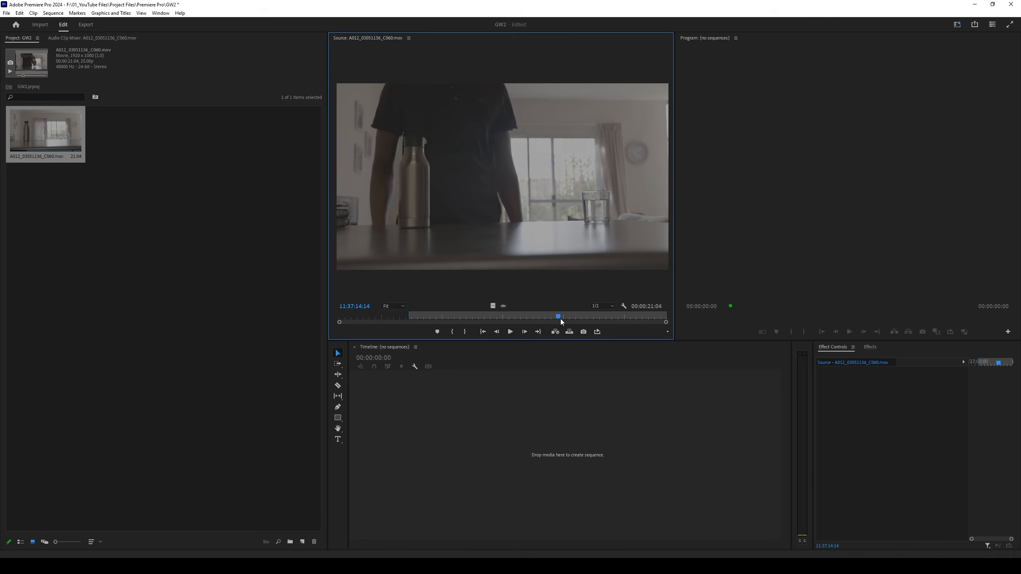
key(o)
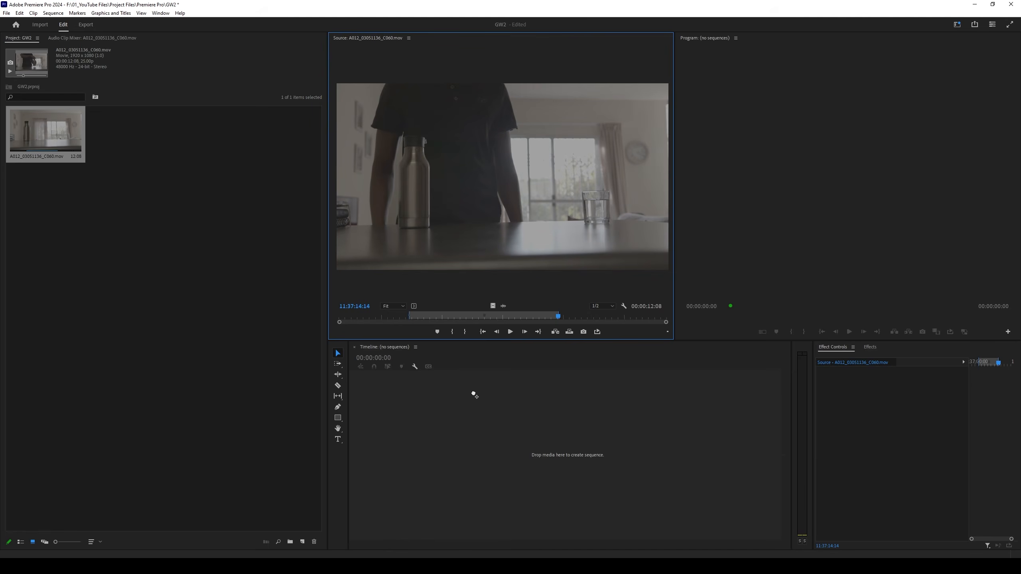
drag(474, 396, 465, 424)
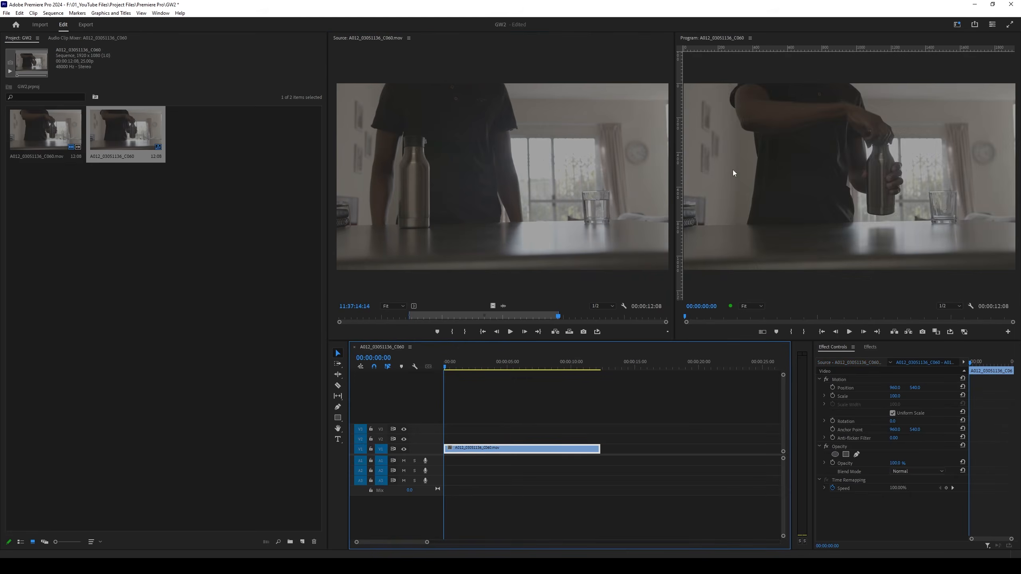
Resize the workspace by narrowing the project and source areas and enlarging the program monitor and timeline.
drag(328, 350, 171, 347)
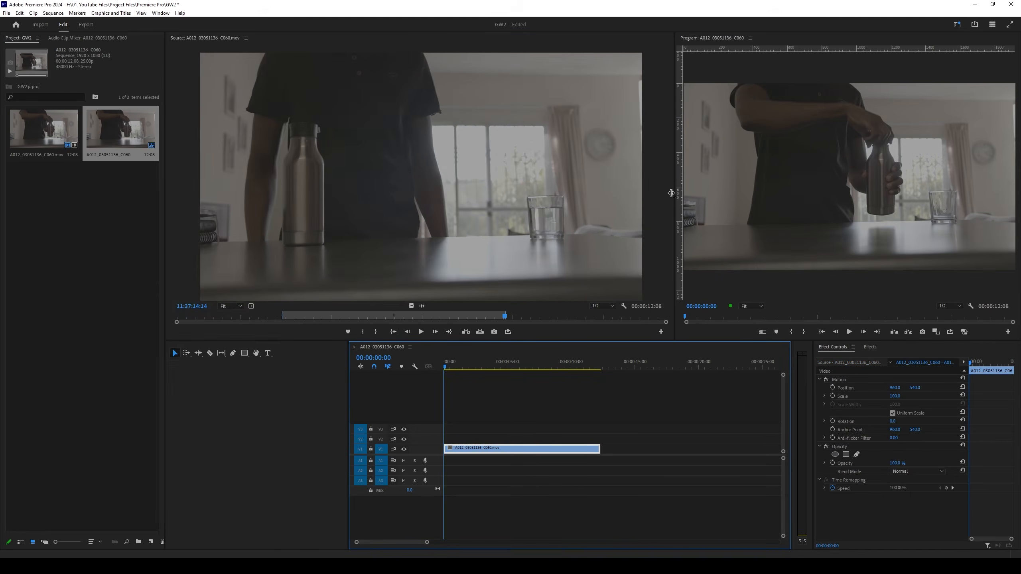
drag(672, 192, 447, 194)
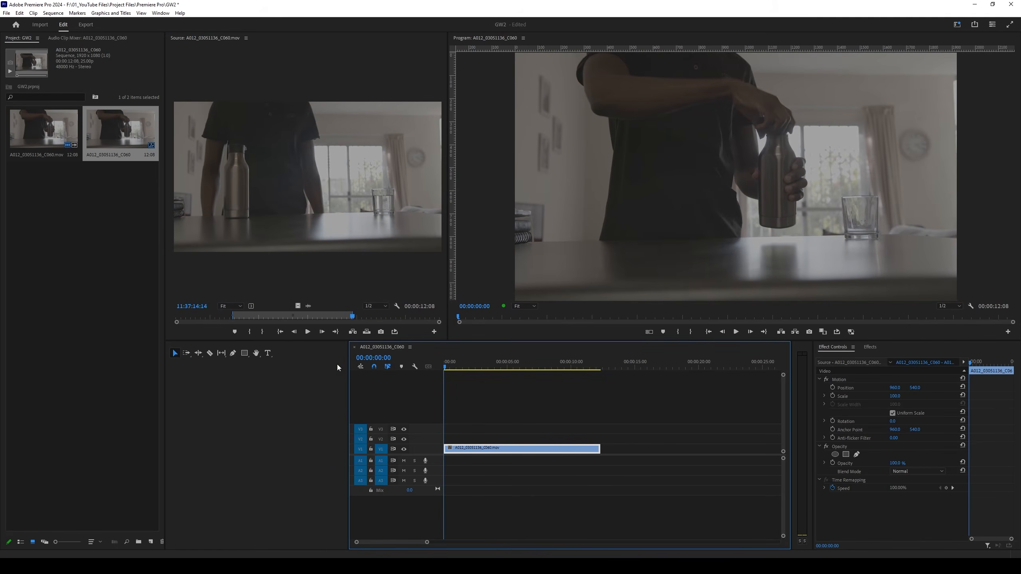
drag(344, 369, 194, 369)
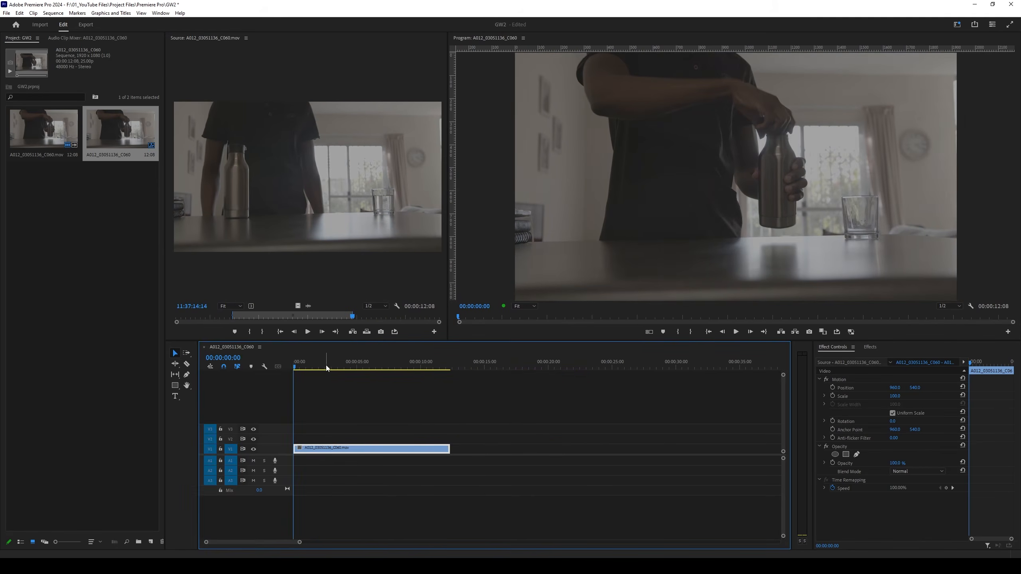
Preview the sequence and reverse the playback speed of its clip.
key(space)
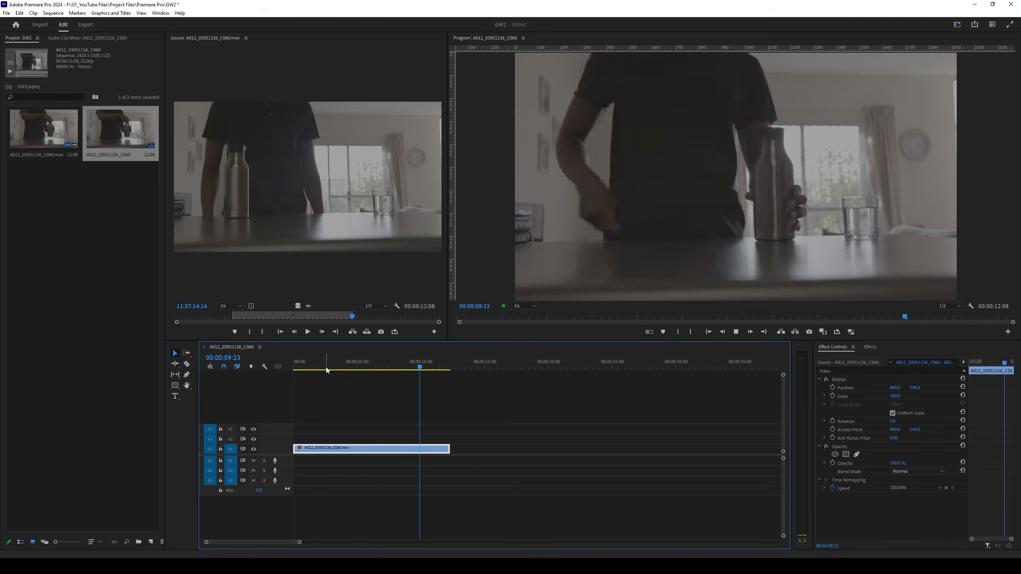
key(space)
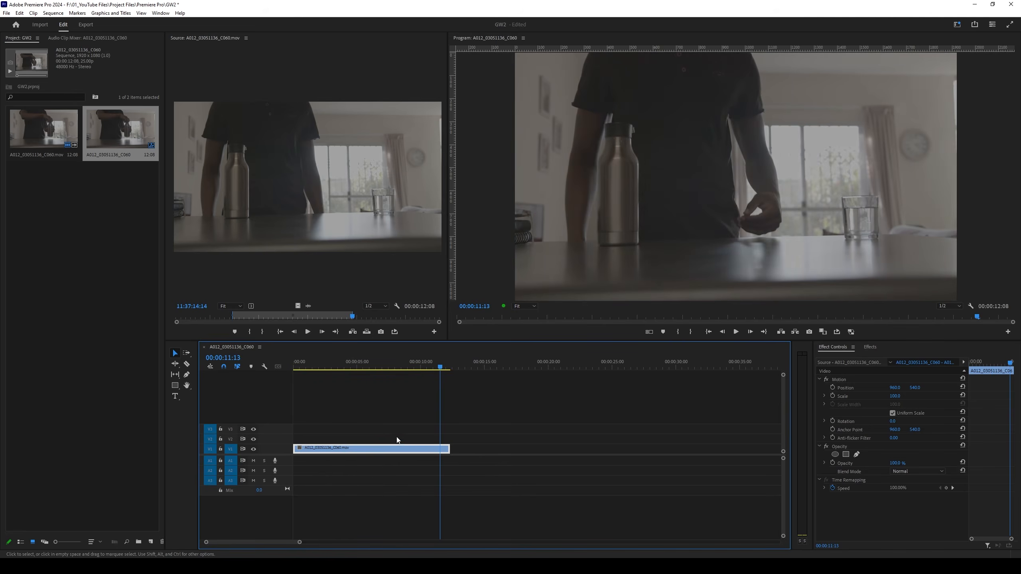
right_click(393, 445)
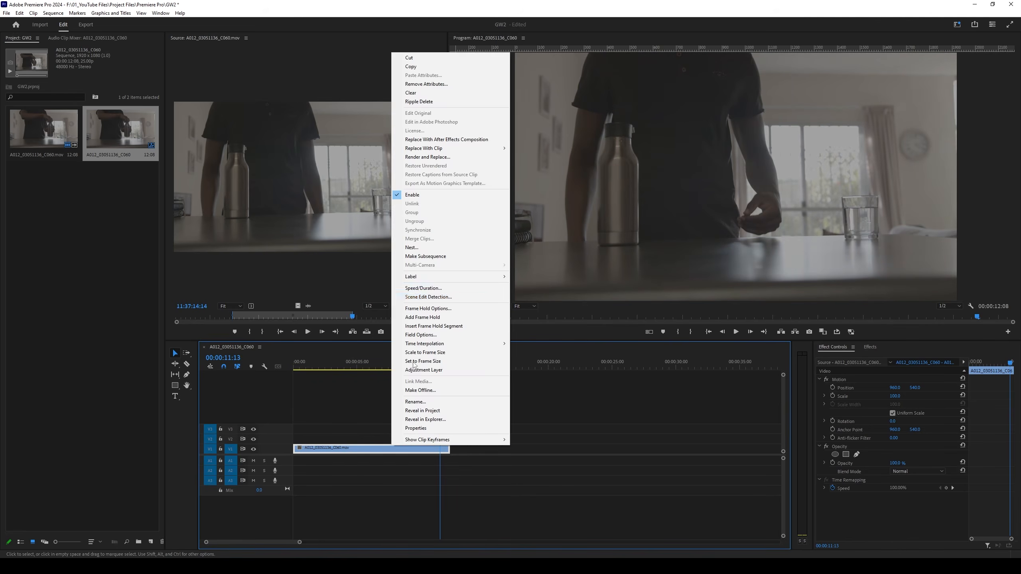
click(436, 289)
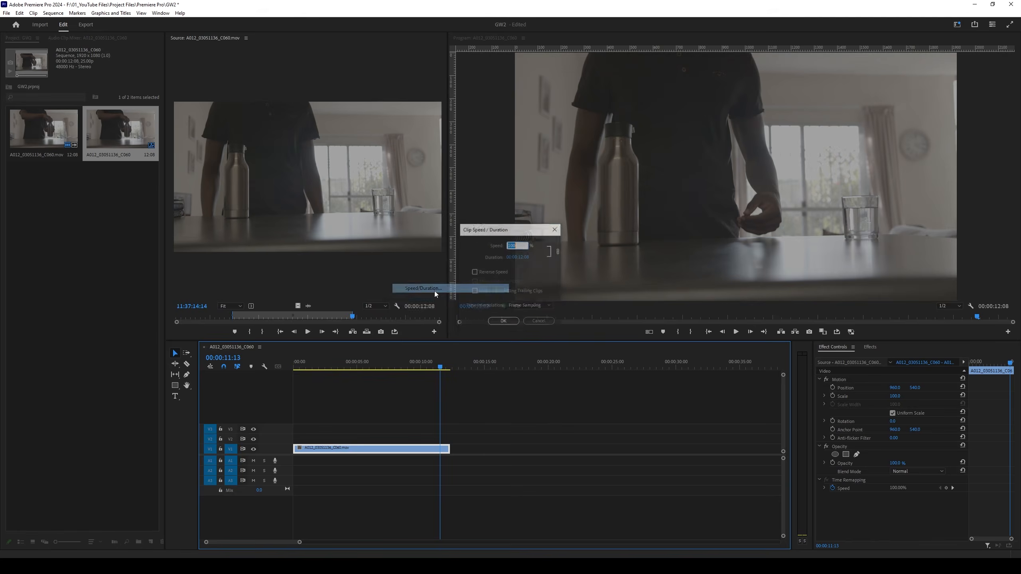
click(489, 272)
click(504, 322)
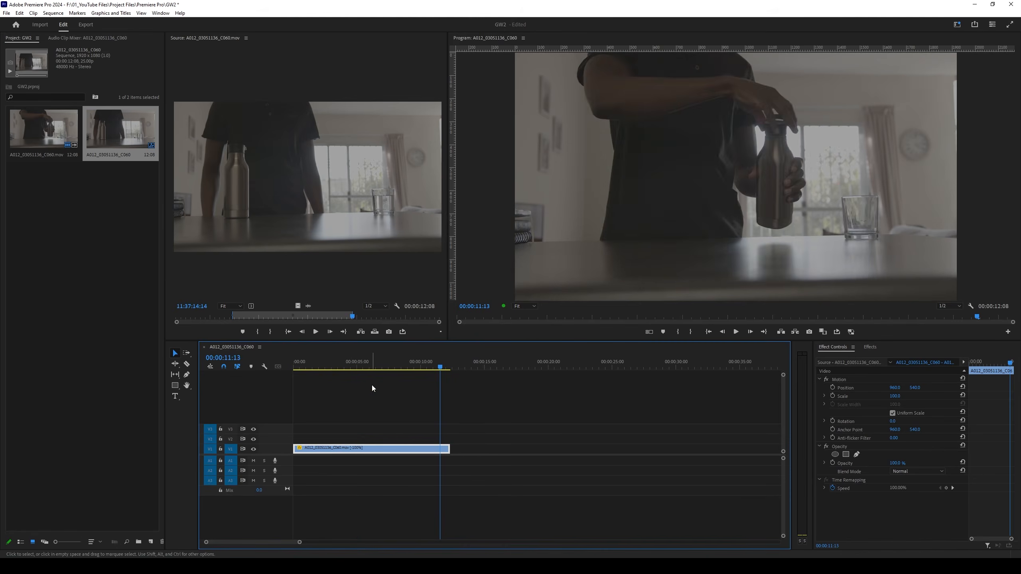
Play and scrub through the reversed clip, examining the bottle and glass during the pour.
key(Home)
key(space)
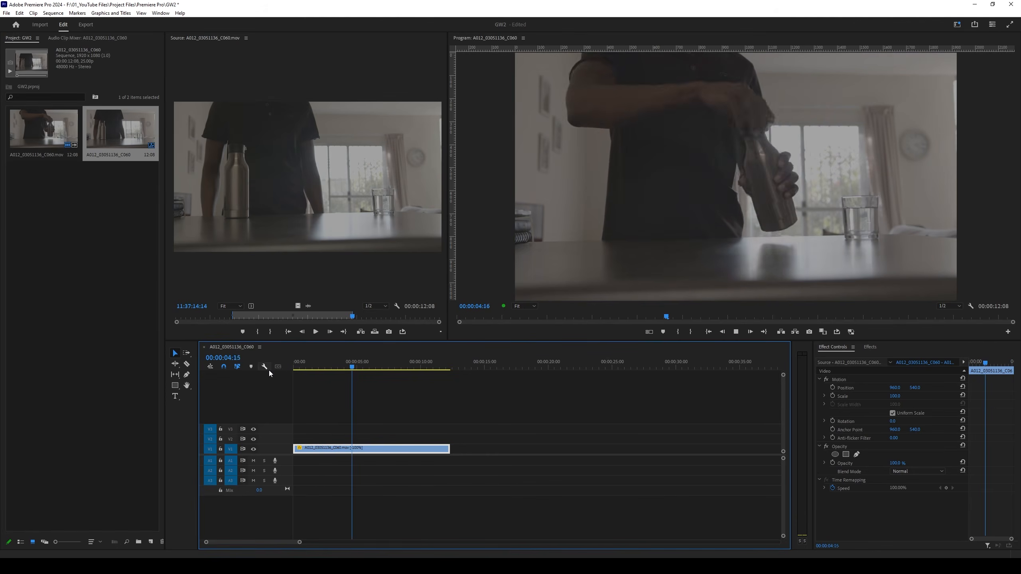
key(space)
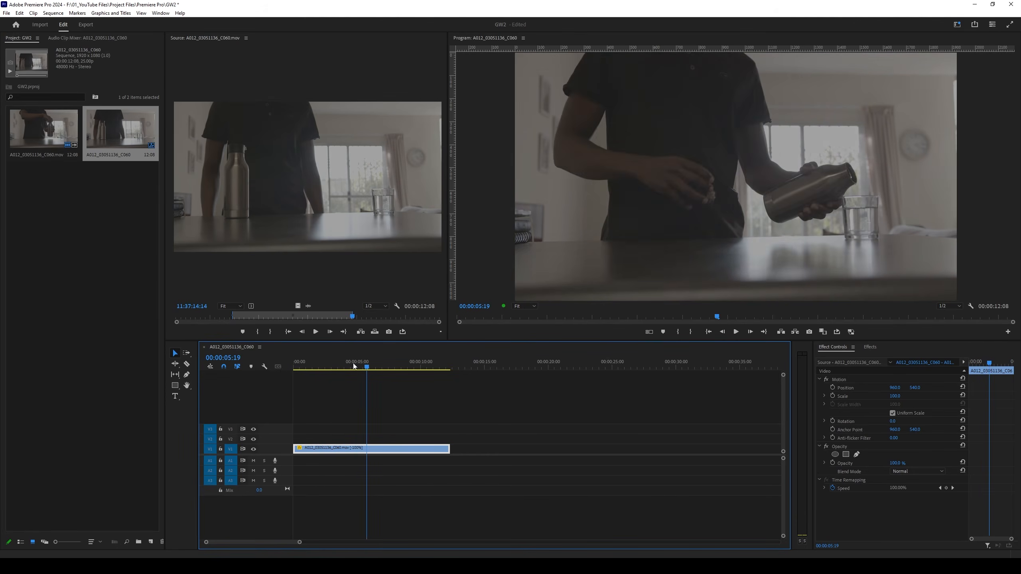
drag(354, 365, 329, 361)
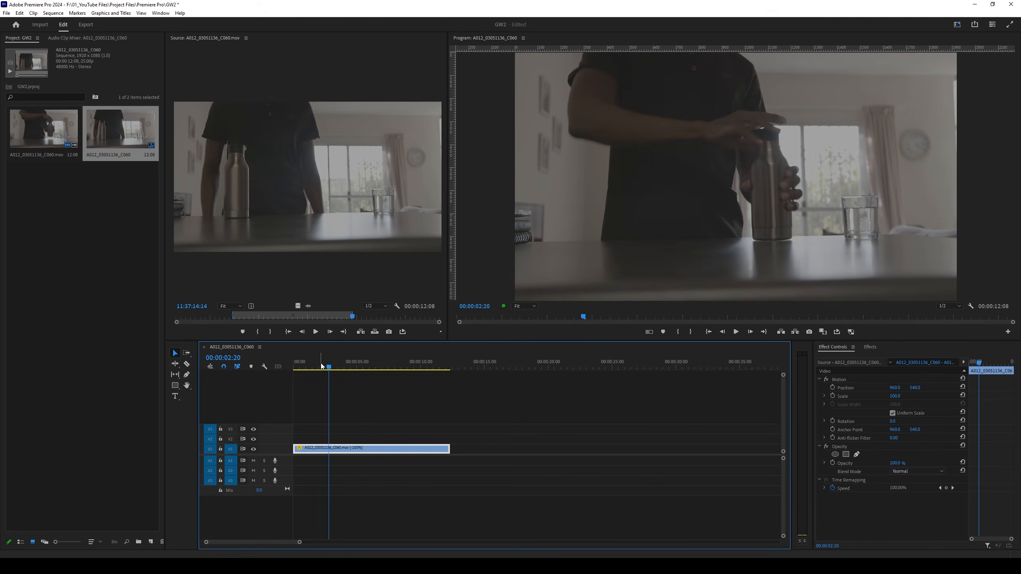
drag(322, 366, 358, 368)
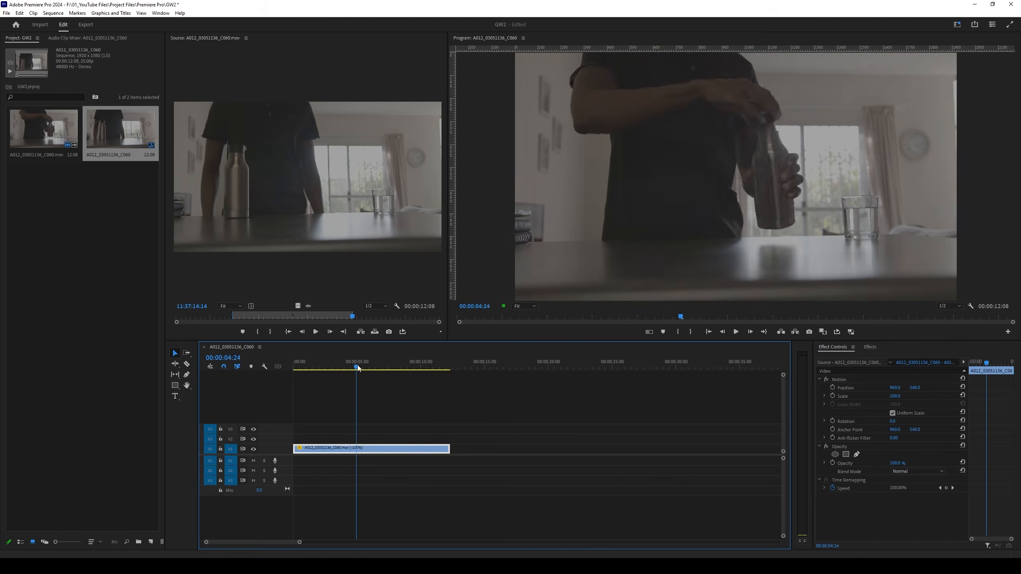
key(space)
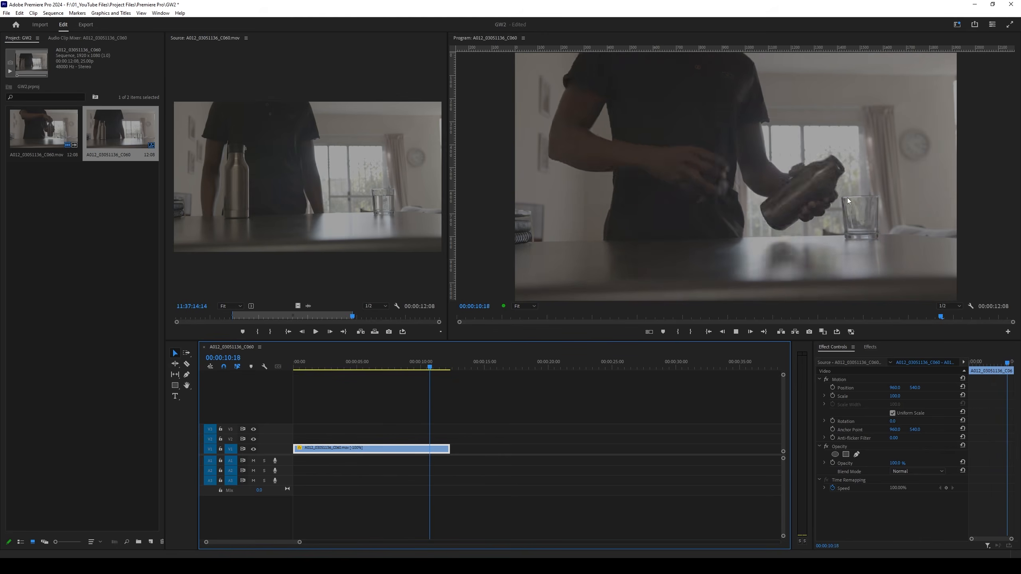
mouse_move(334, 368)
mouse_down()
mouse_move(312, 371)
mouse_move(327, 373)
mouse_up()
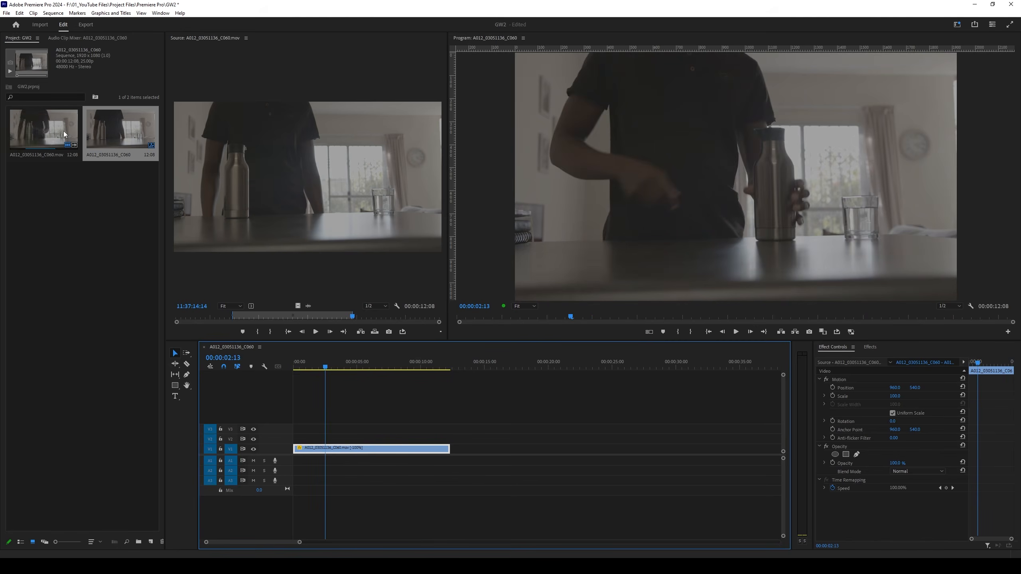
Mark a new range of the original source clip ending at 11:37:09:06 and place it on V2 above the reversed clip.
double_click(30, 136)
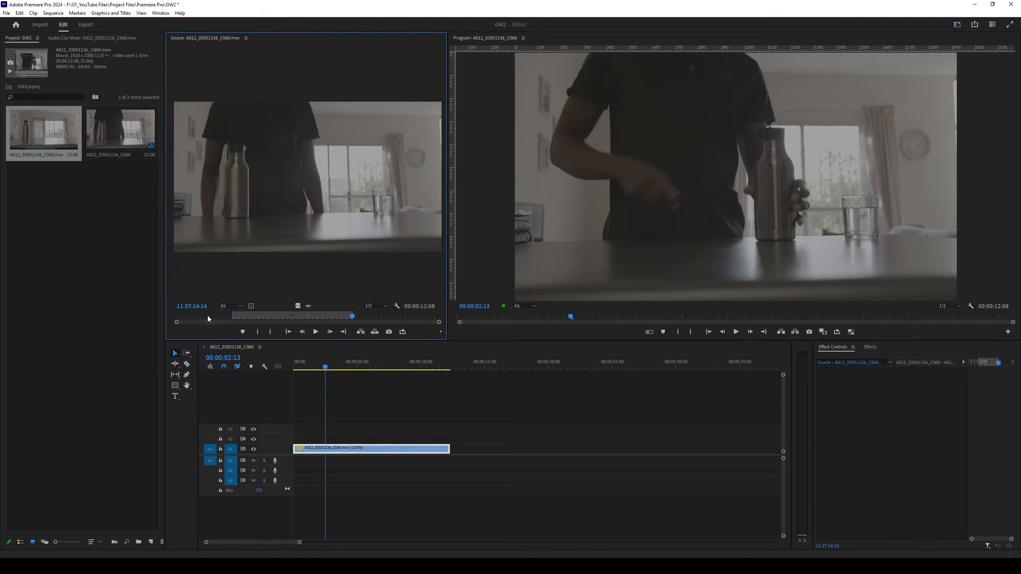
drag(208, 316, 312, 444)
key(i)
key(o)
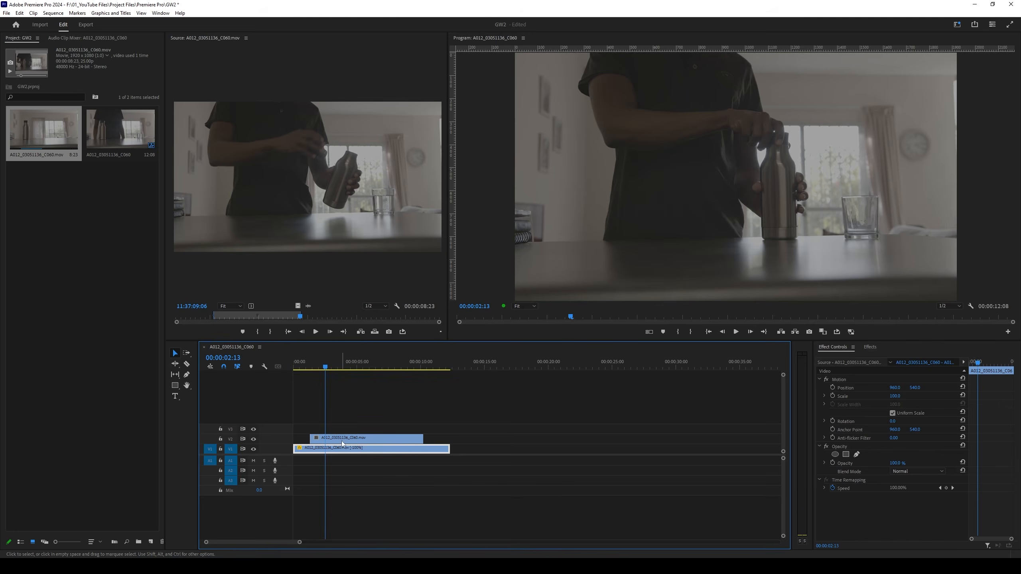
Find the moment the bottle tilts over the glass and add a marker to the V2 clip at 00:00:05:13.
key(shift+Left)
key(shift+Left)
key(shift+Left)
key(shift+Left)
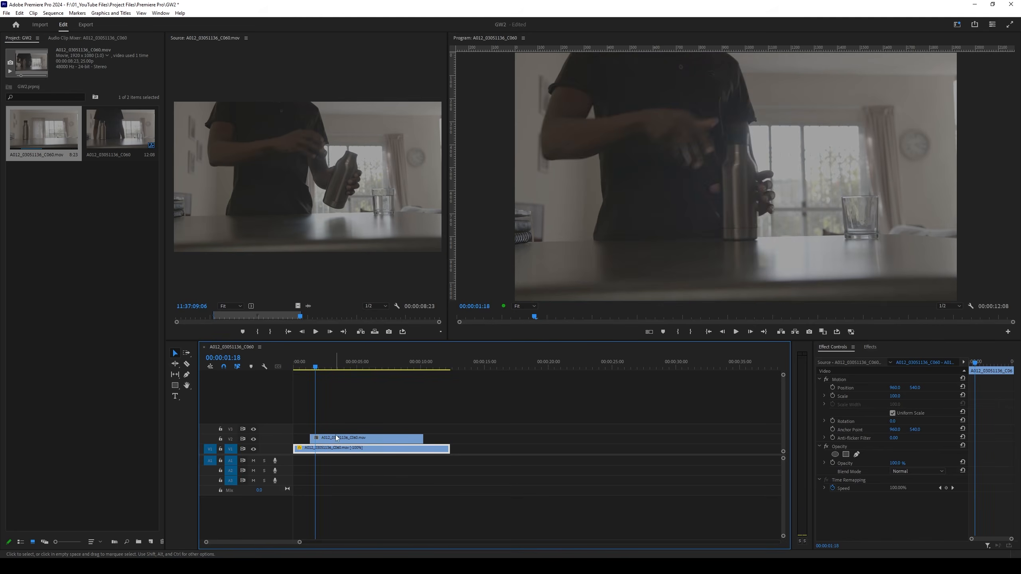
key(shift+Right)
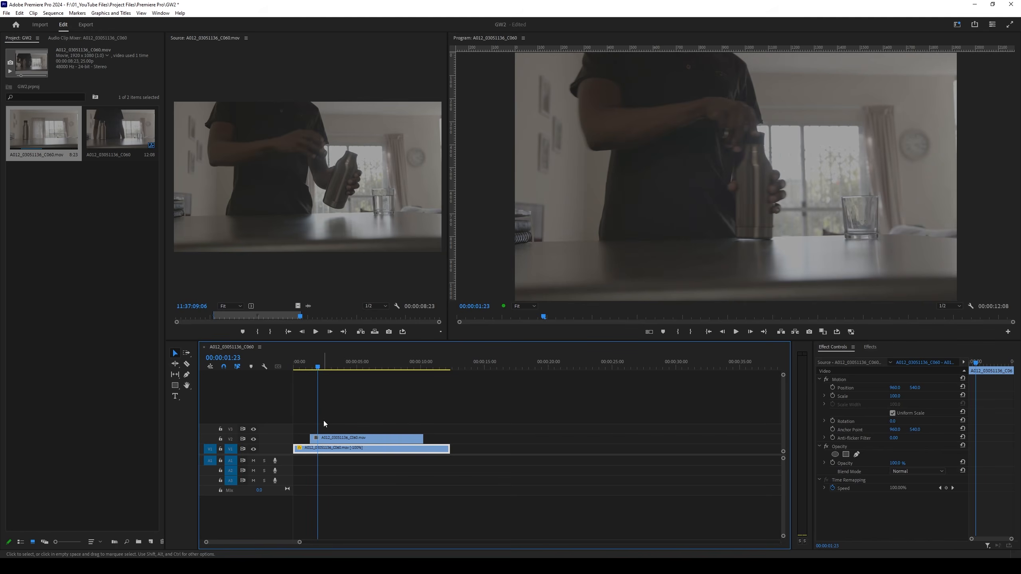
click(331, 442)
click(321, 367)
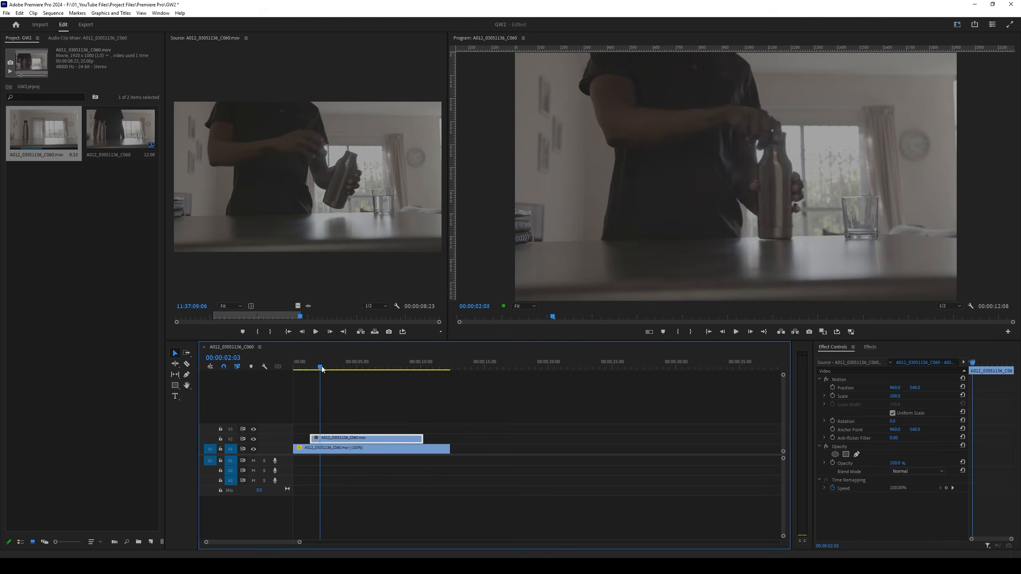
drag(322, 368, 365, 381)
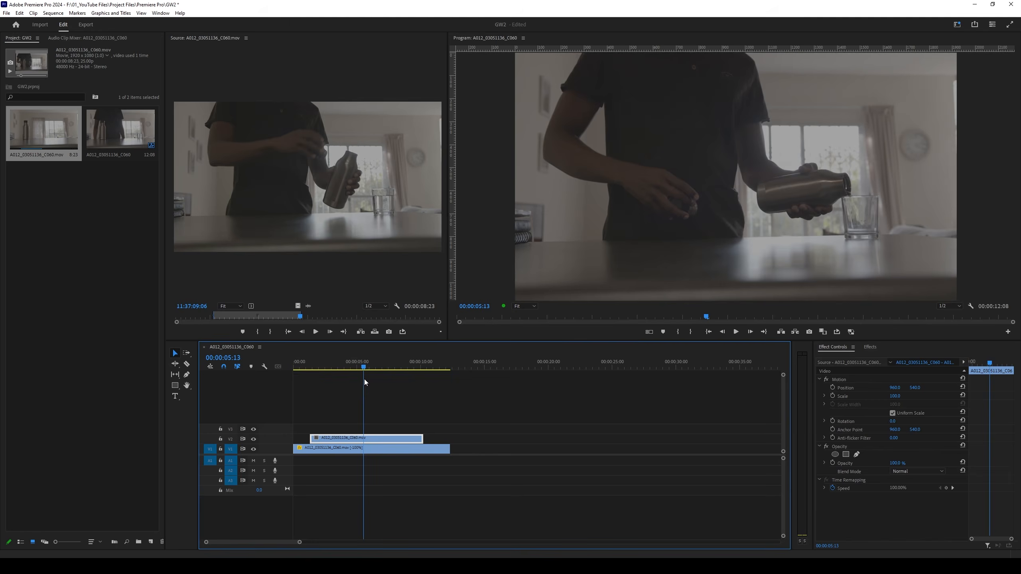
double_click(381, 447)
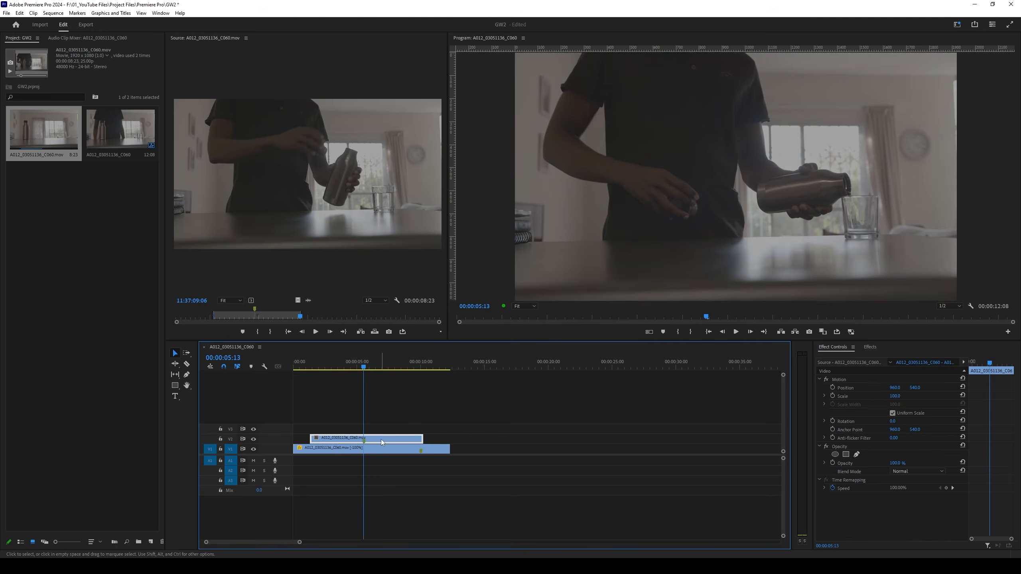
Add a second marker to the V2 clip at 00:00:09:06.
click(426, 451)
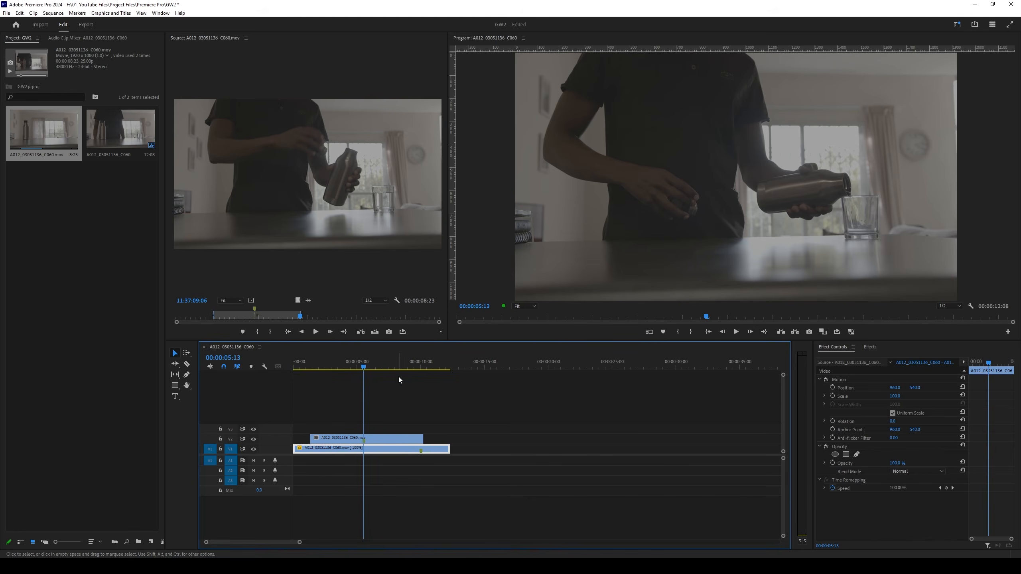
drag(363, 367, 409, 369)
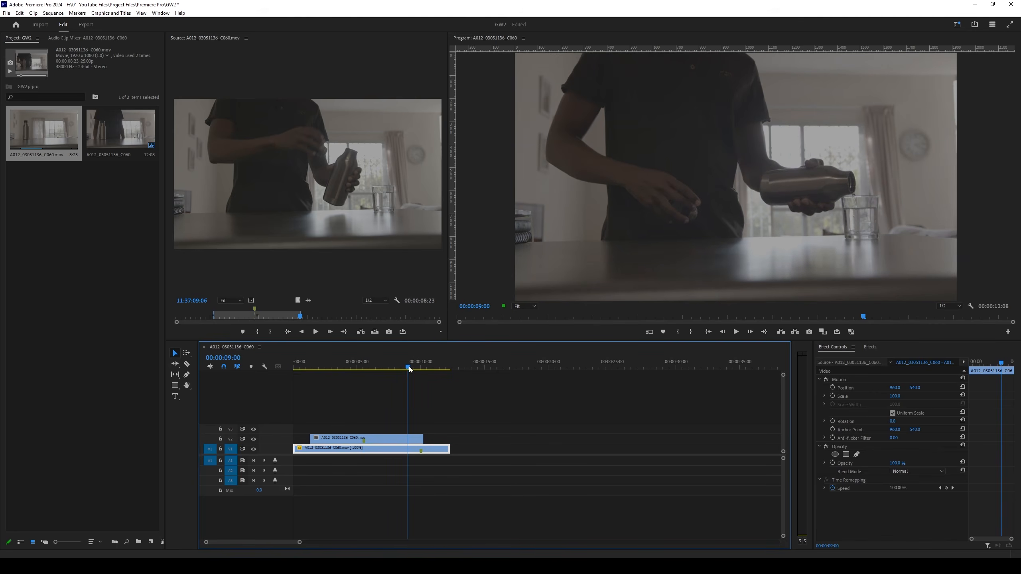
drag(409, 369, 414, 369)
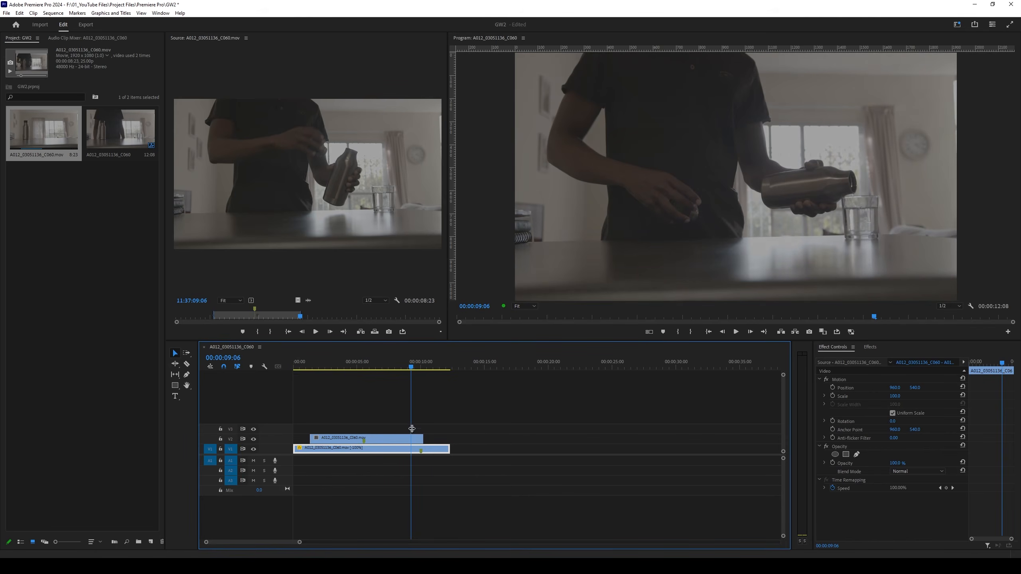
click(416, 441)
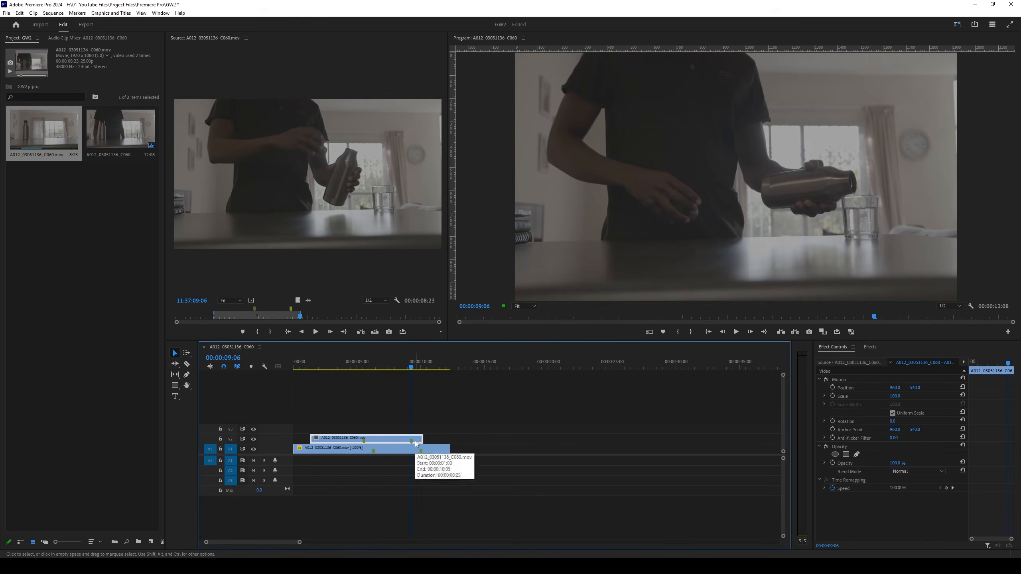
key(m)
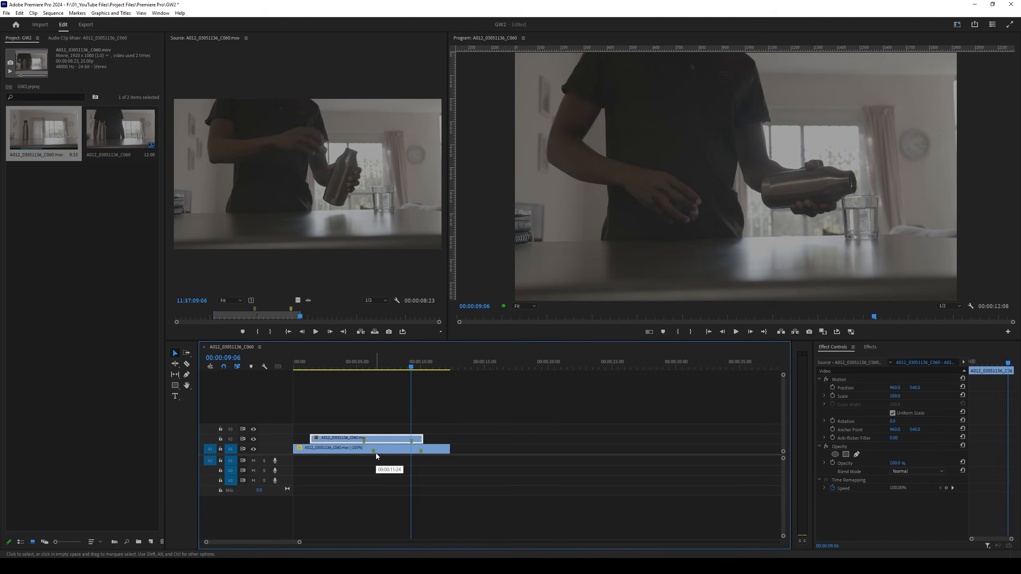
Shift the V2 clip so its markers line up with those on the reversed clip, and expand the height of track V2.
key(=)
drag(413, 441, 423, 440)
key(=)
key(=)
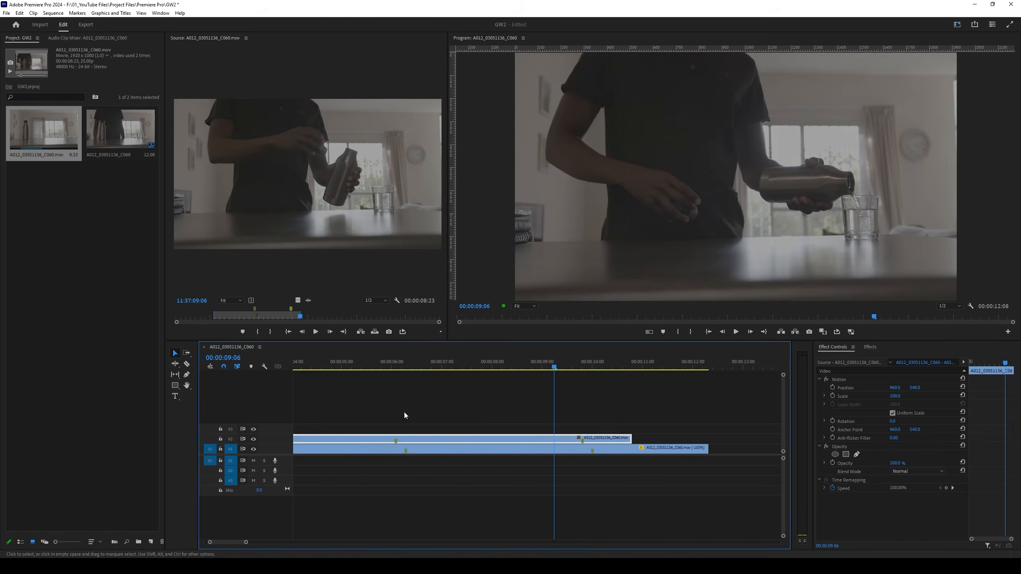
click(406, 370)
key(minus)
drag(407, 373, 428, 380)
double_click(284, 442)
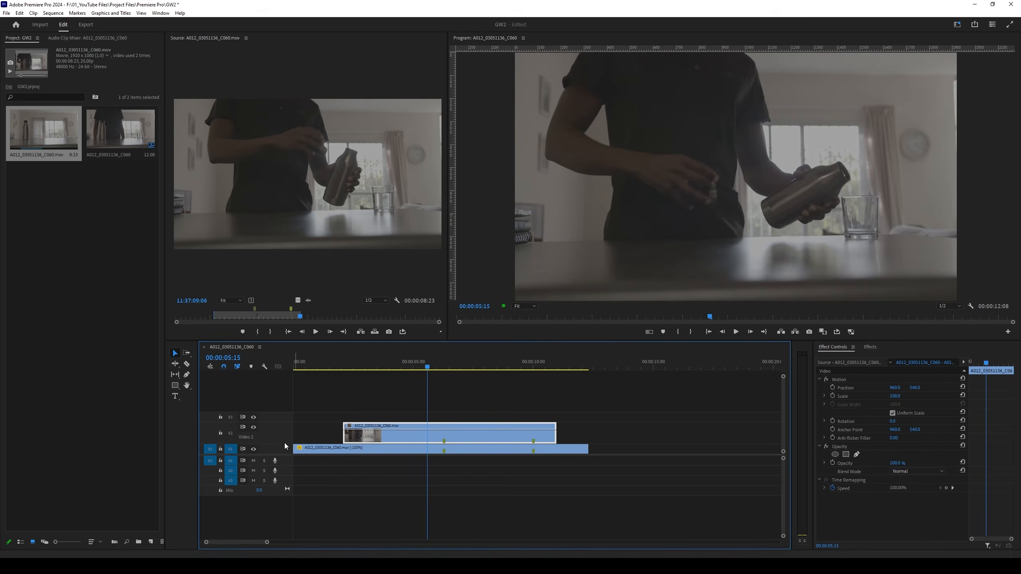
Expand the height of track V1 and set the V2 clip's label colour to Rose.
double_click(284, 451)
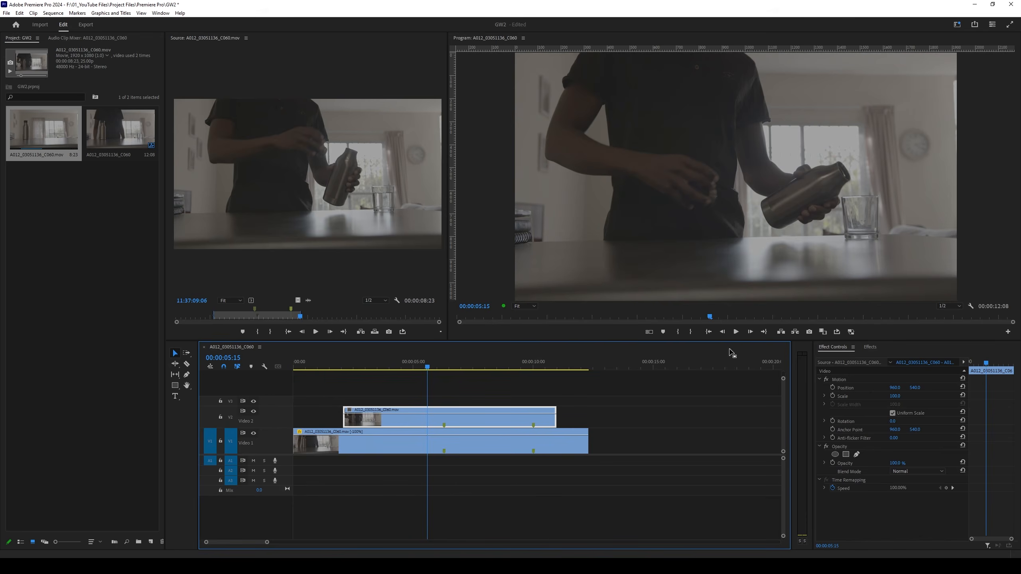
click(532, 392)
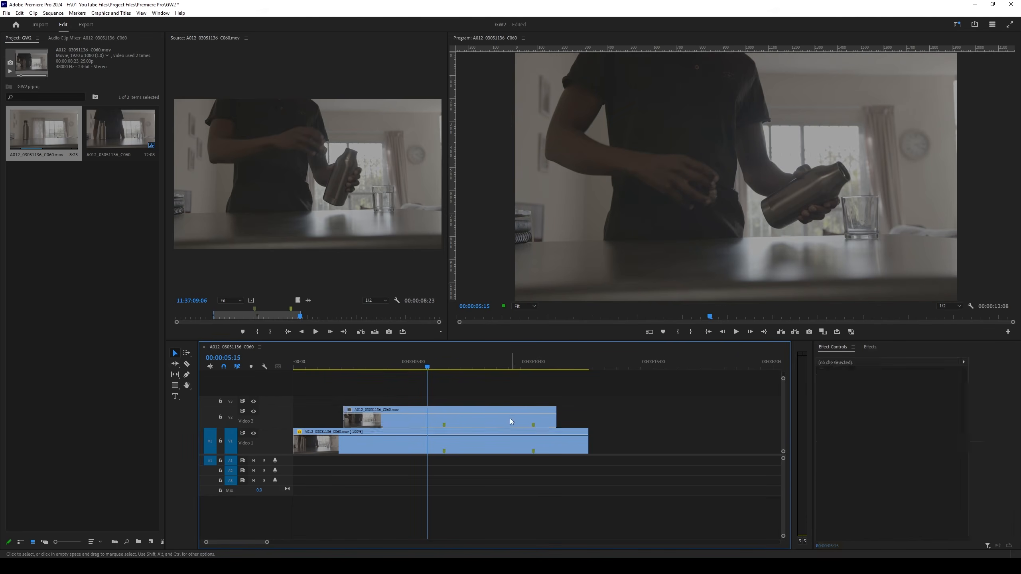
click(510, 418)
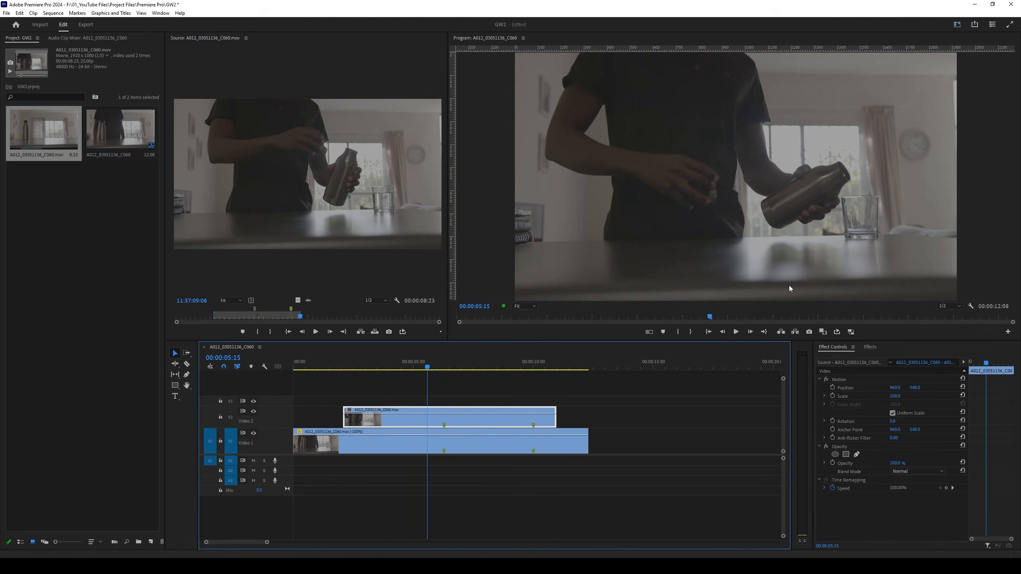
right_click(448, 417)
mouse_move(457, 253)
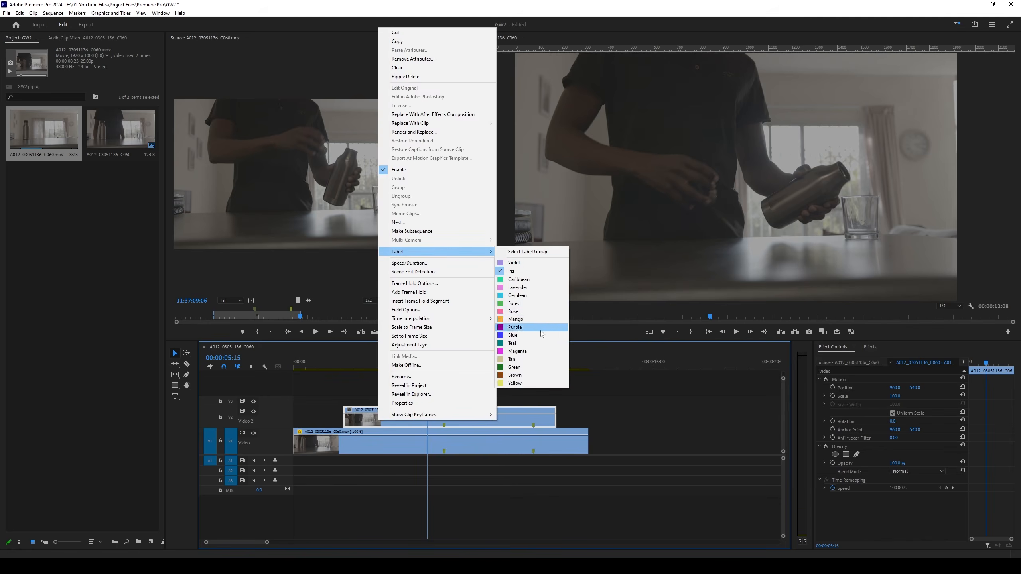
click(531, 310)
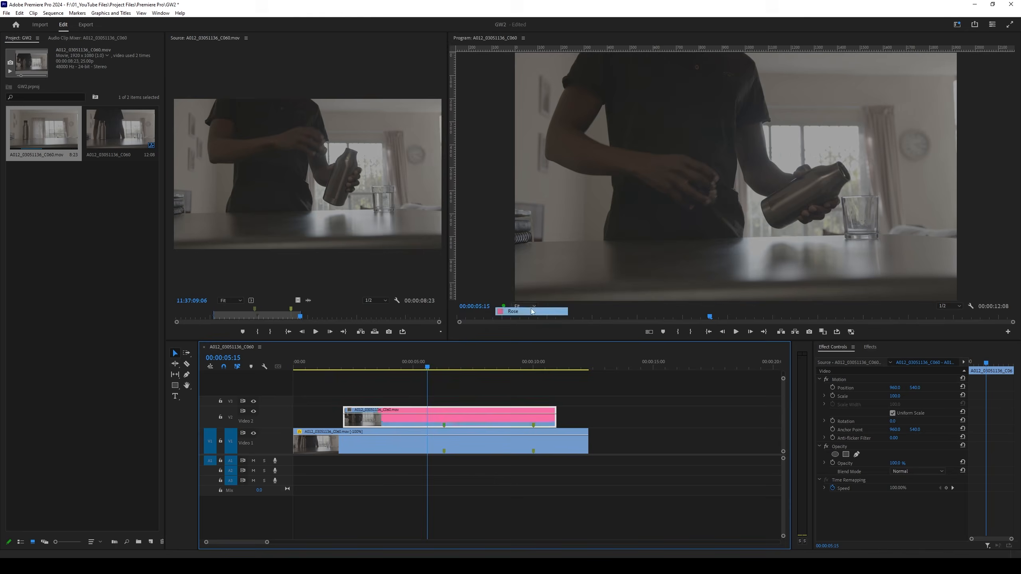
Set the reversed V1 clip's label colour to Teal and reapply the Rose label to the V2 clip.
right_click(507, 438)
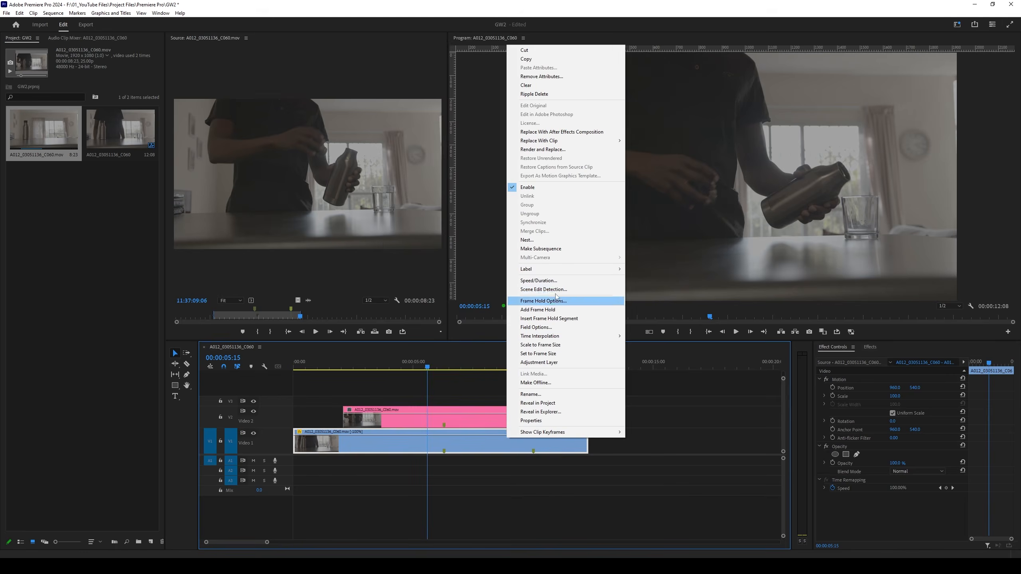
mouse_move(558, 271)
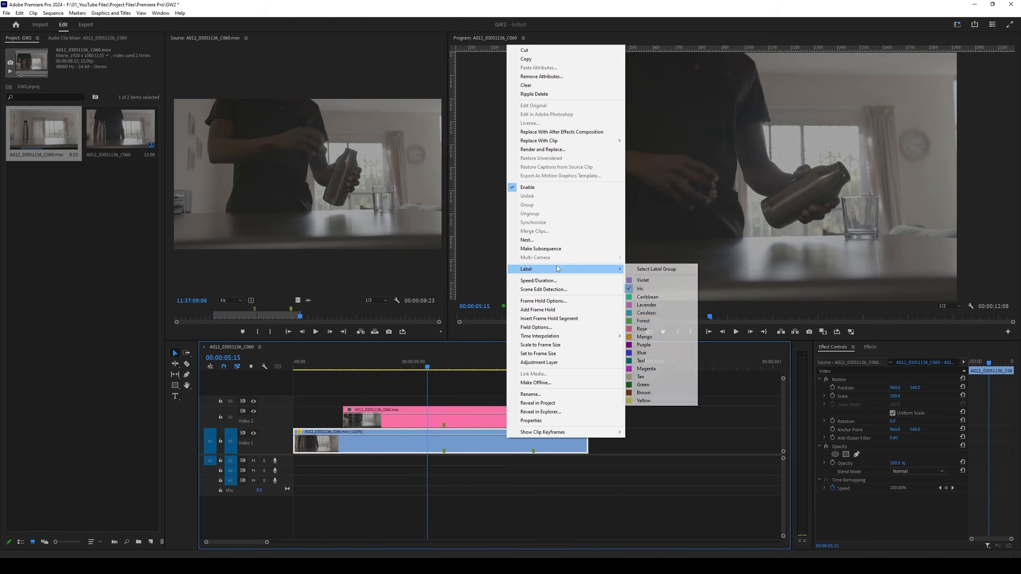
click(656, 361)
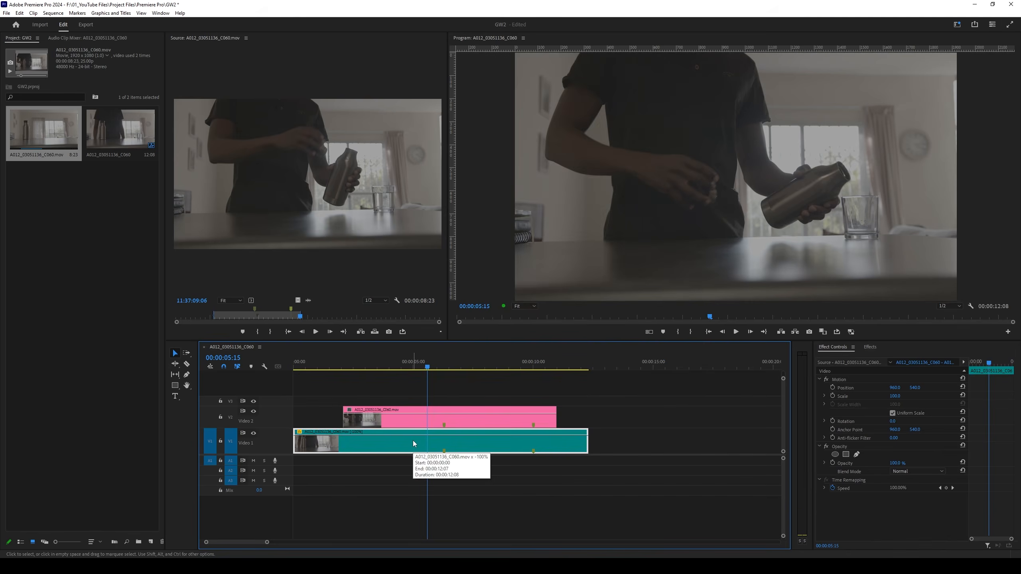
click(427, 416)
right_click(426, 415)
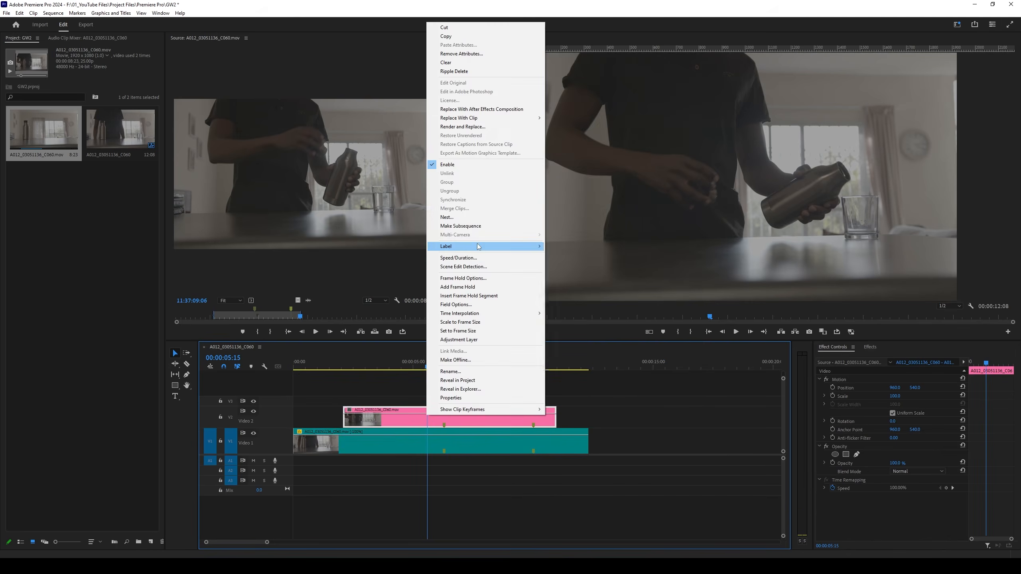
mouse_move(481, 247)
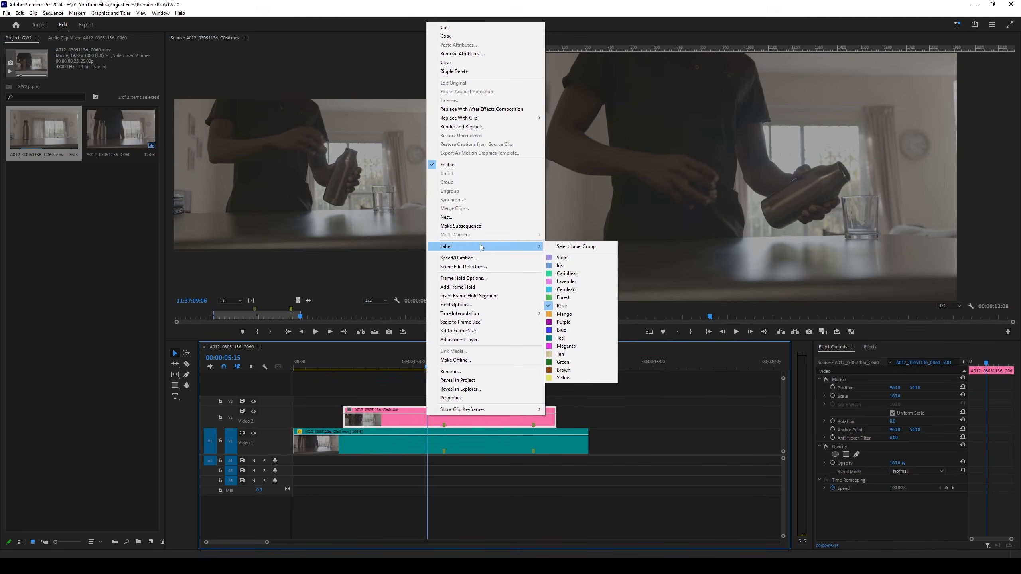
click(589, 306)
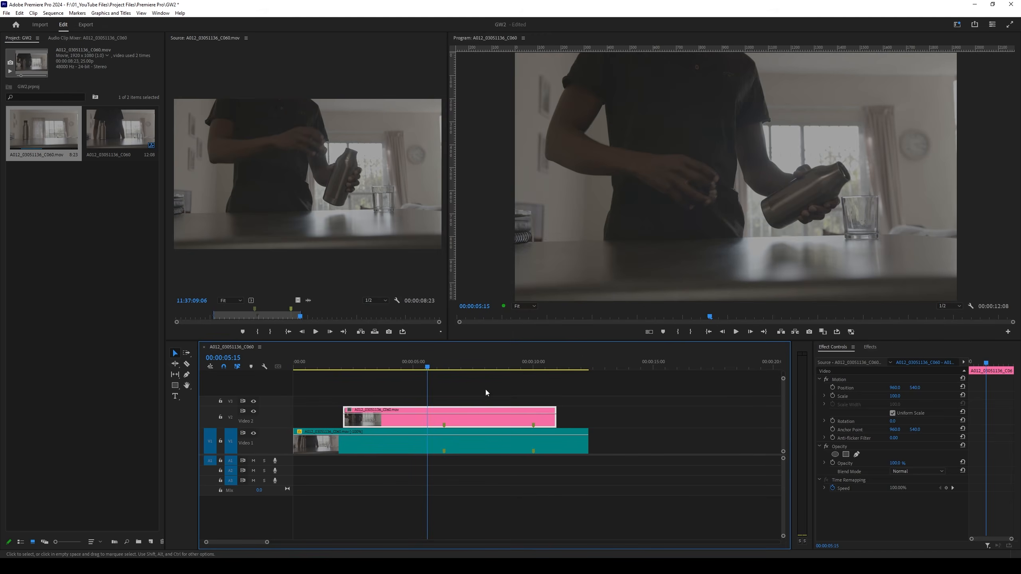
Draw a closed free-form opacity mask on the V2 clip at 00:00:05:22, following the glass's near edge and rim and enclosing the area beyond it.
click(429, 362)
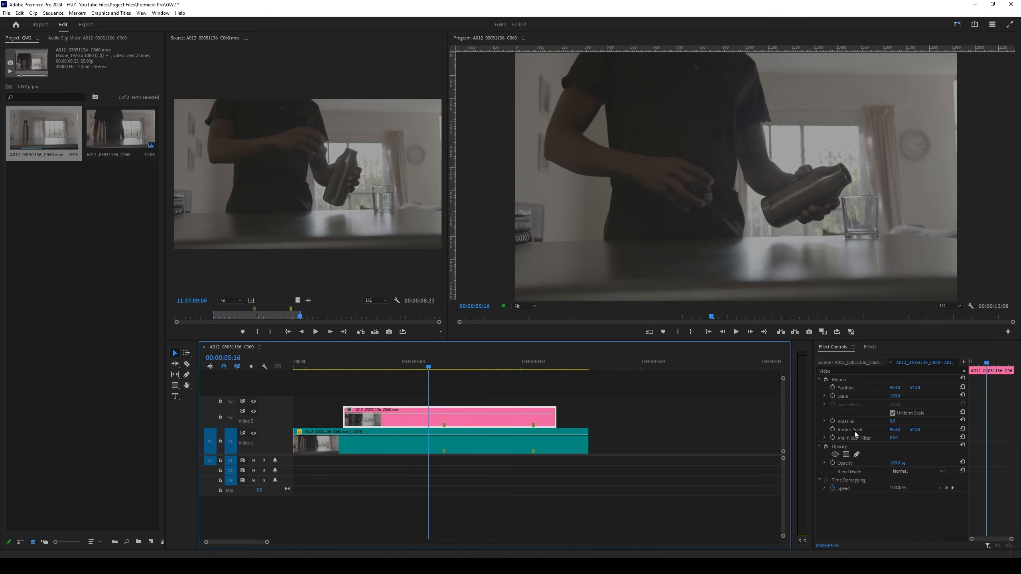
click(857, 455)
click(524, 305)
click(530, 368)
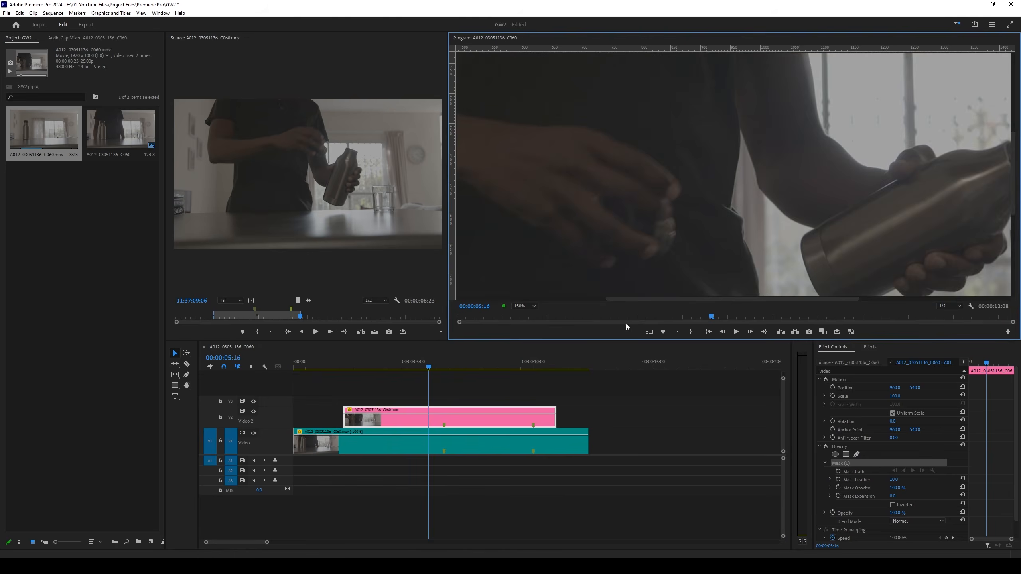
drag(1012, 168, 1012, 209)
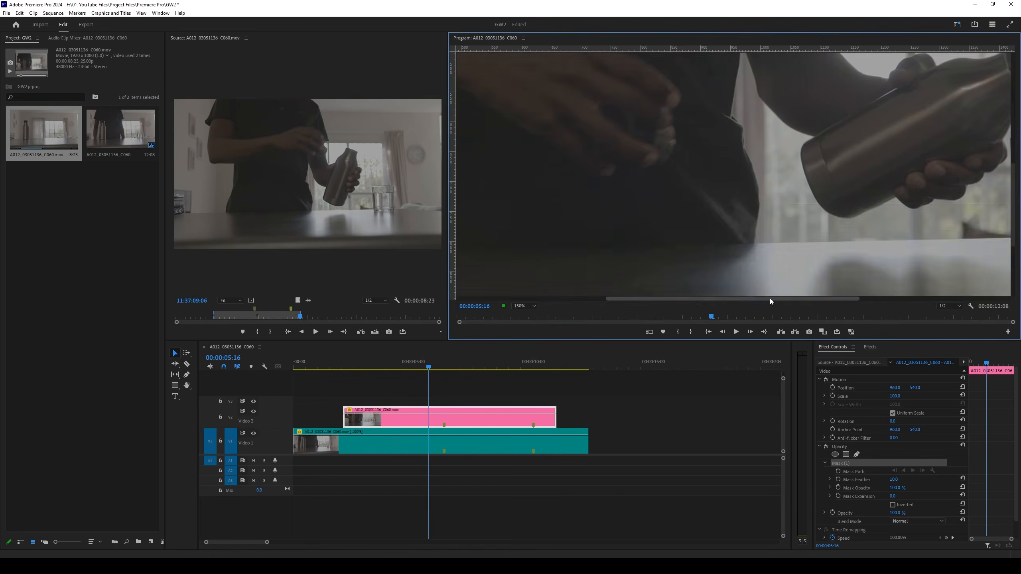
drag(770, 299, 898, 298)
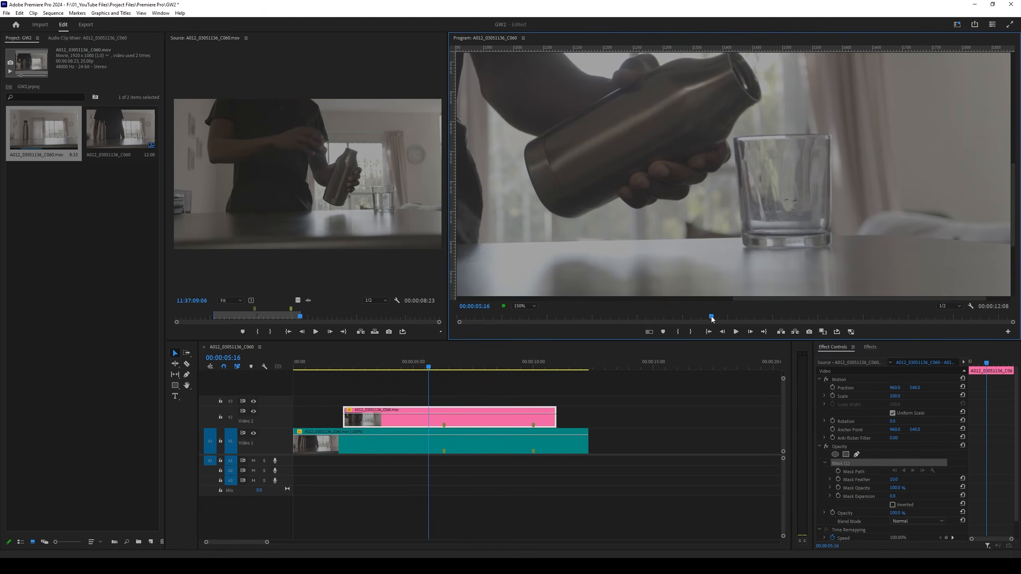
drag(711, 318, 722, 318)
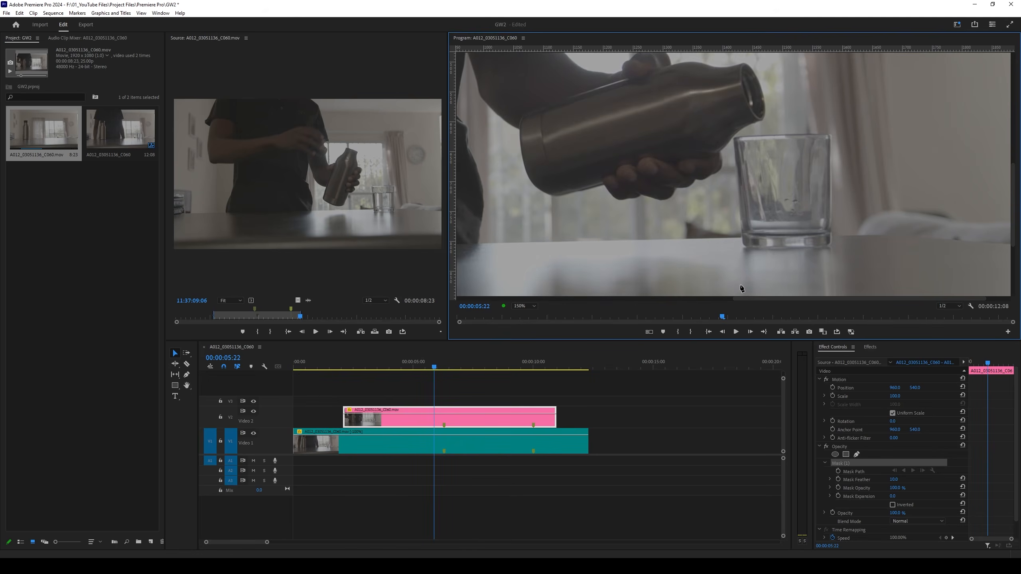
drag(1016, 185, 1015, 194)
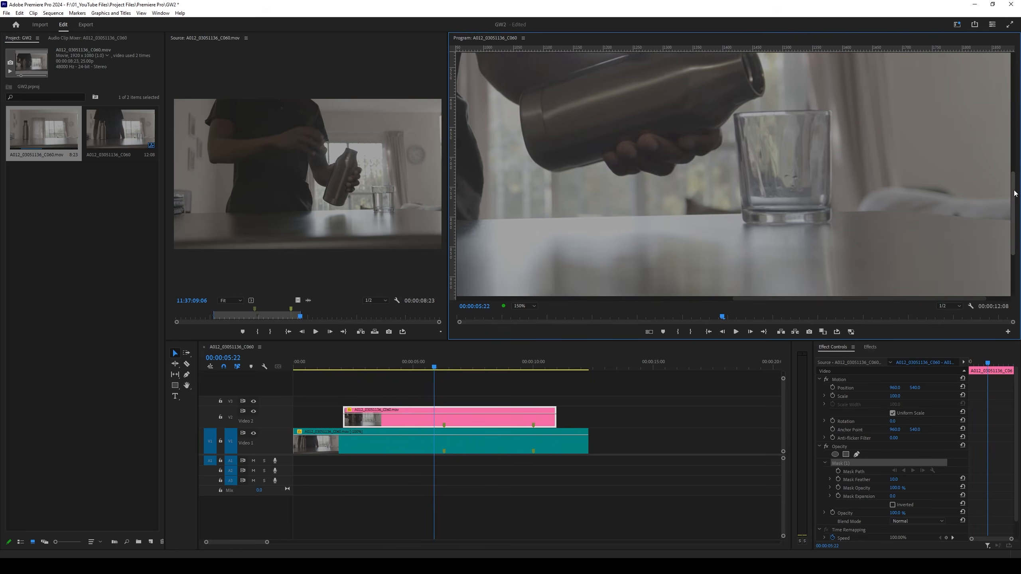
click(741, 260)
click(743, 203)
click(735, 122)
click(783, 113)
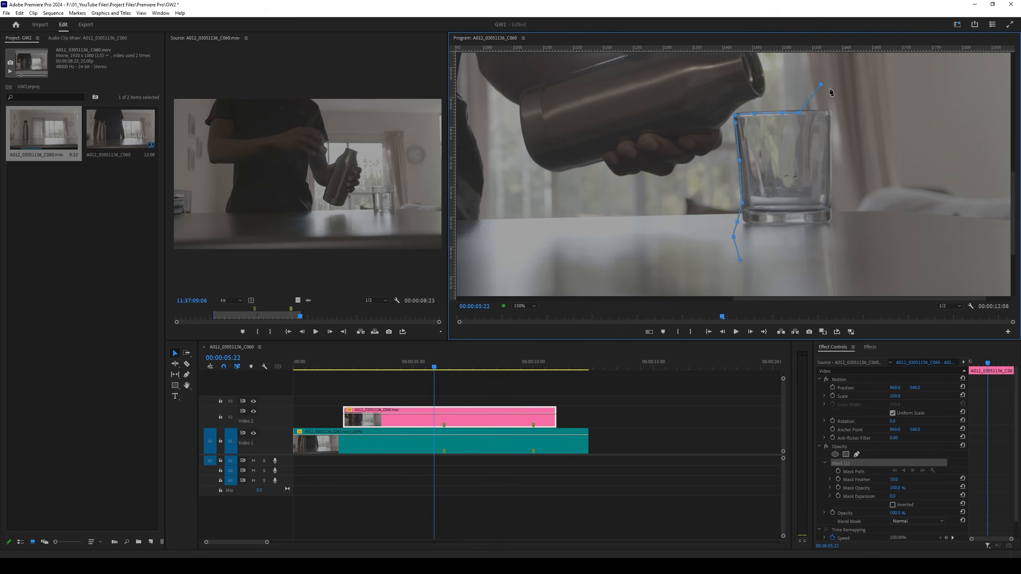
click(861, 71)
click(894, 117)
click(892, 201)
click(892, 265)
drag(874, 285, 846, 291)
drag(742, 260, 724, 254)
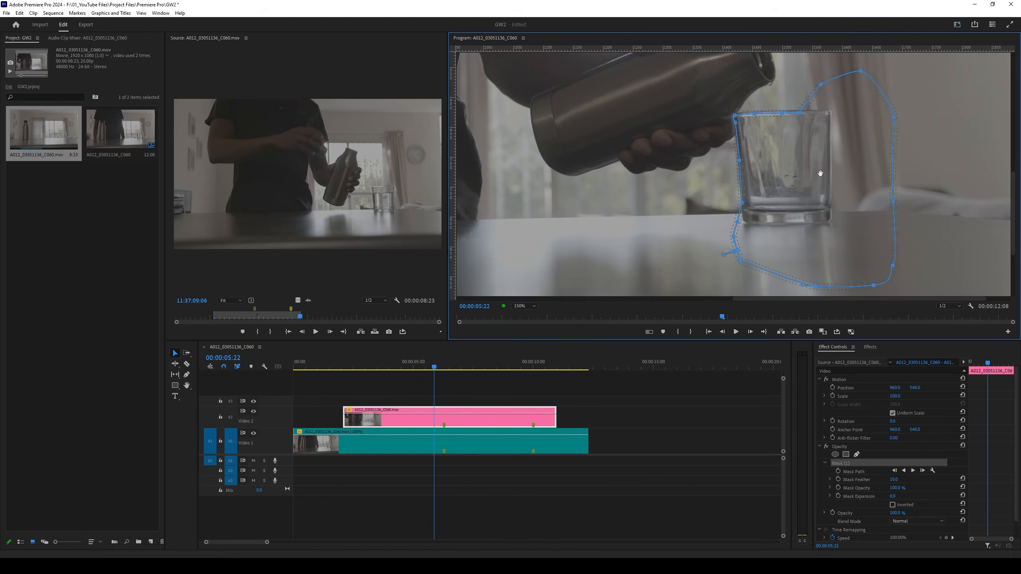
Check the masked glass area with track V1 temporarily hidden, and play back the combined clips with the full frame fitted.
click(254, 433)
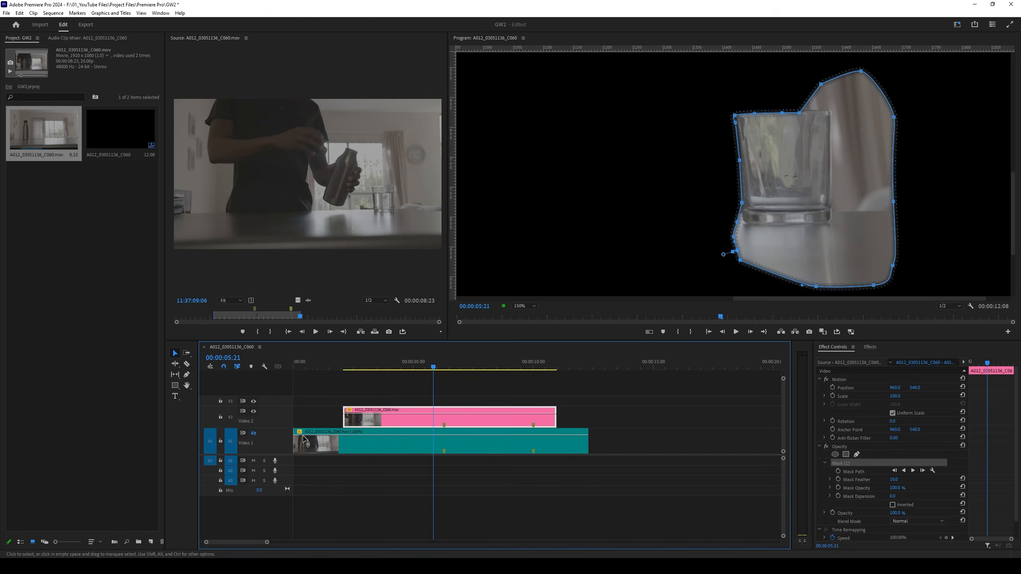
click(254, 433)
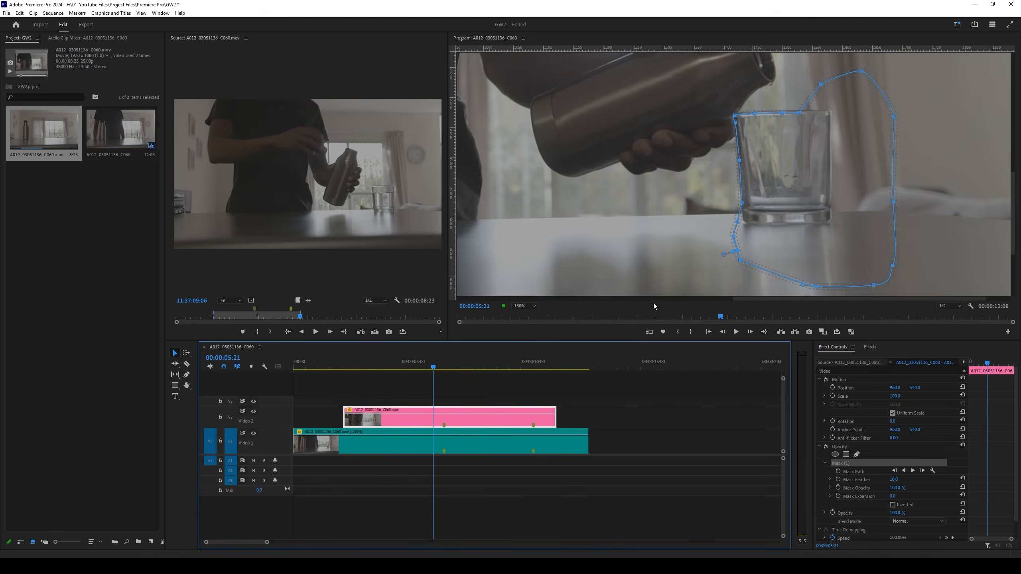
click(531, 305)
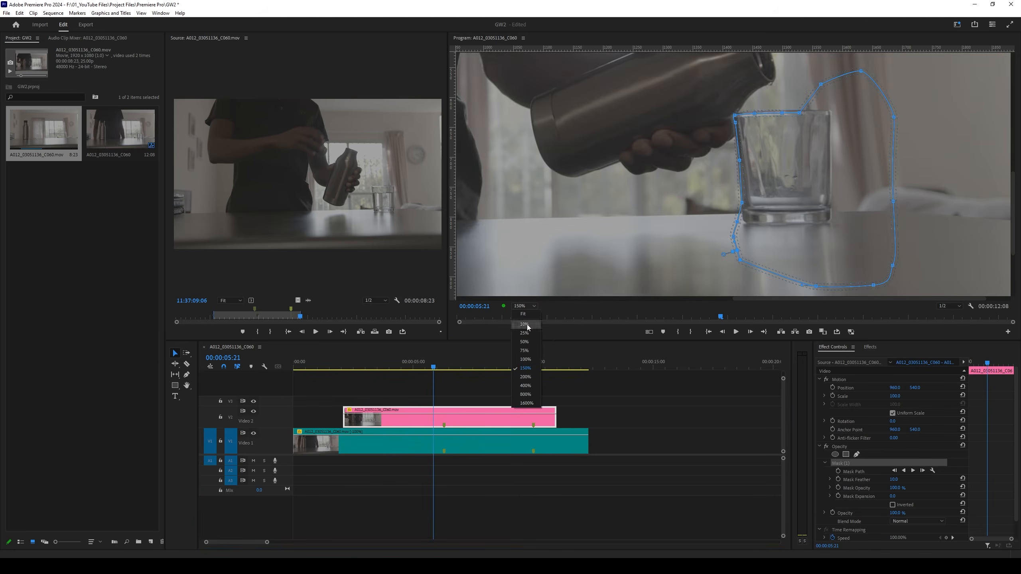
click(336, 361)
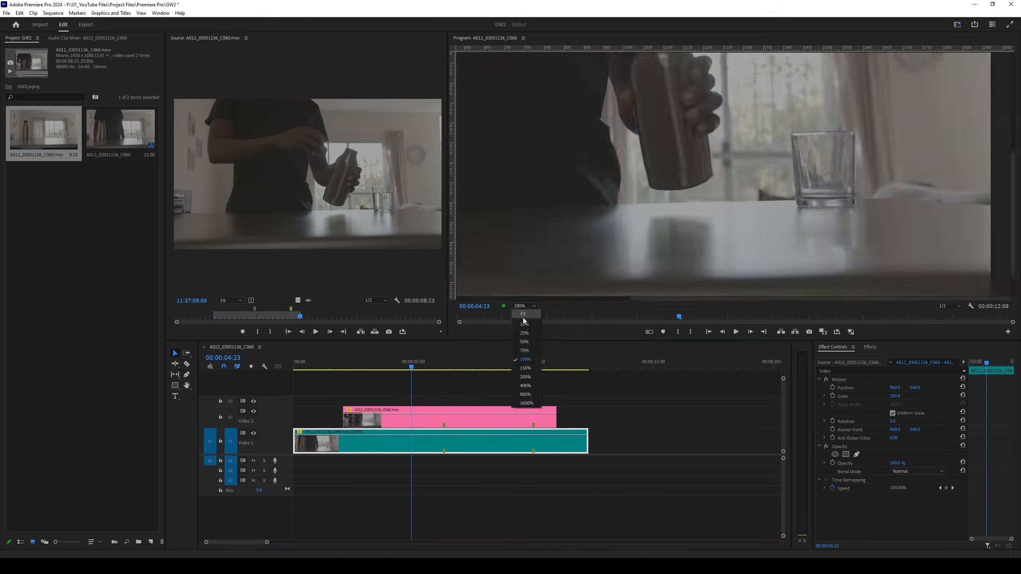
click(523, 315)
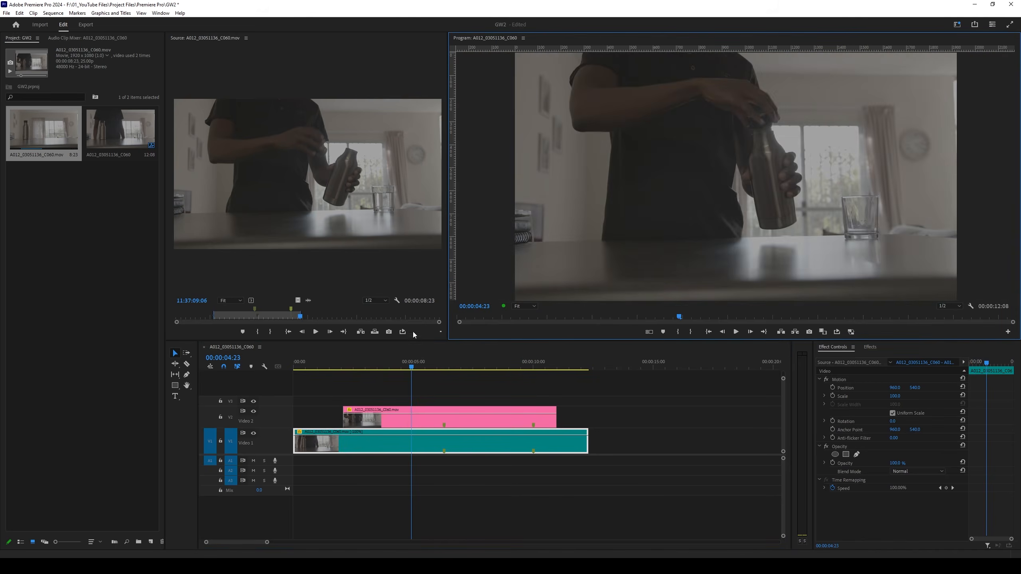
click(328, 362)
key(space)
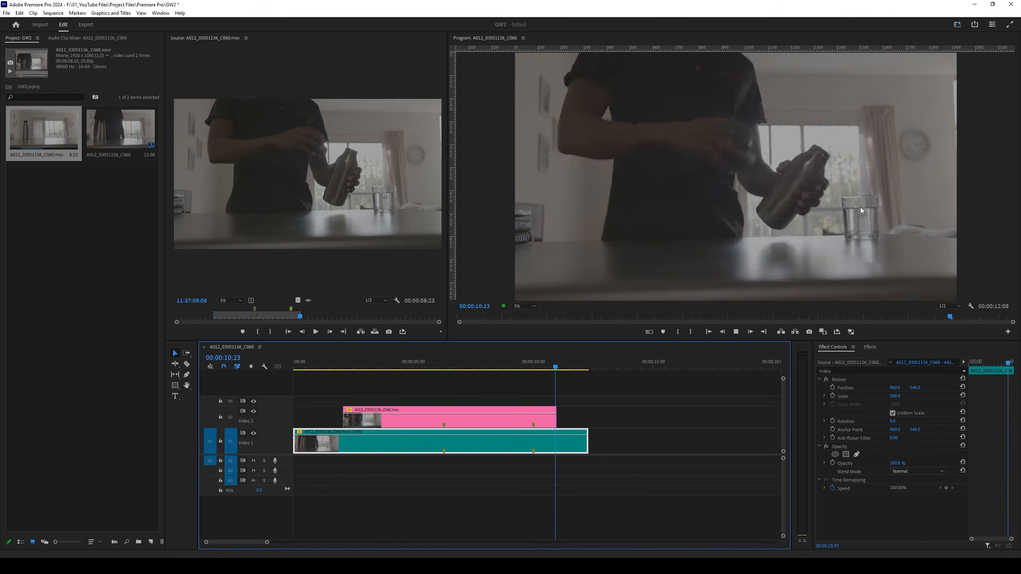
key(space)
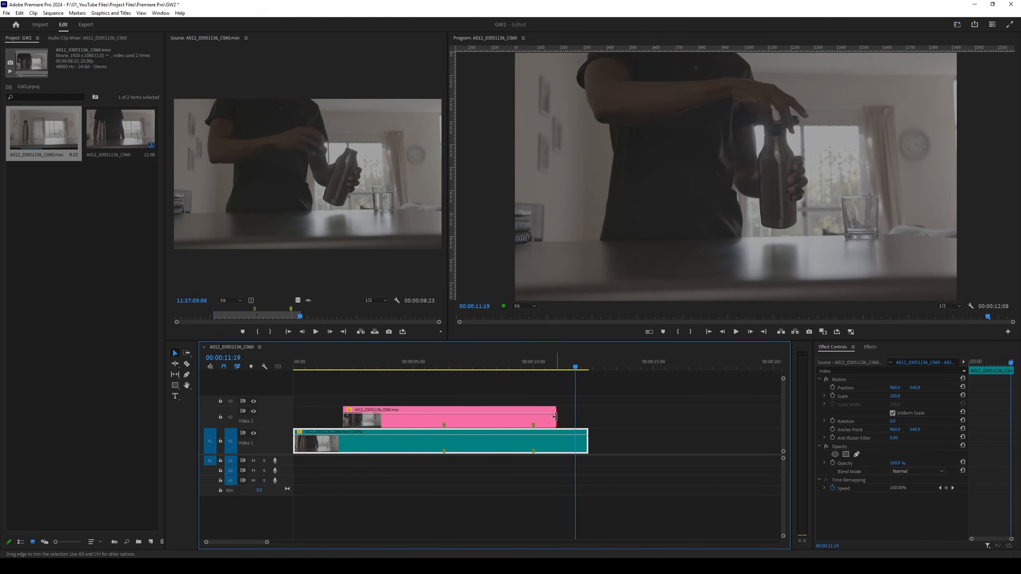
Extend both ends of the V2 clip to match the start and end of the V1 clip.
drag(555, 417, 589, 417)
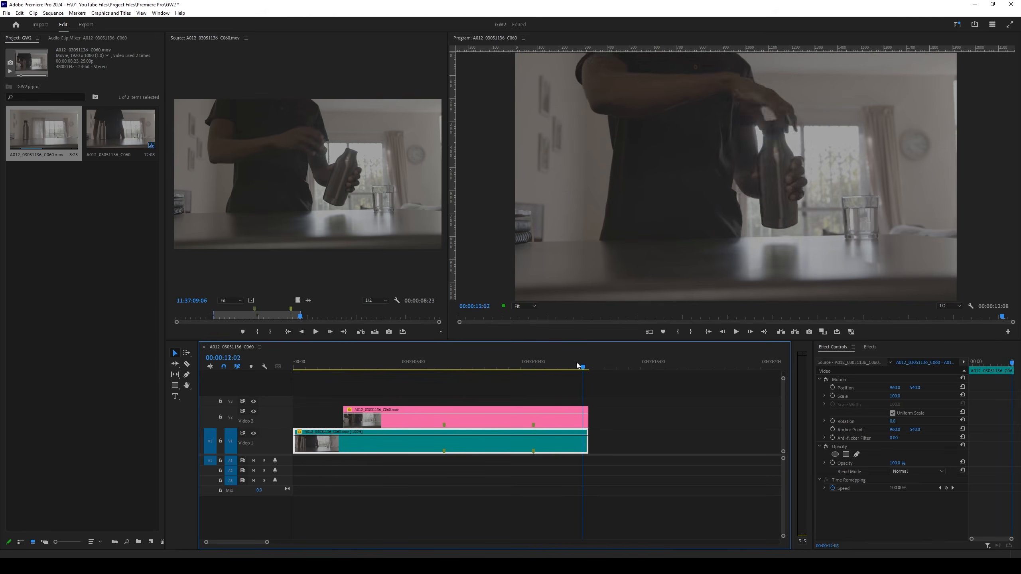
drag(584, 363, 348, 366)
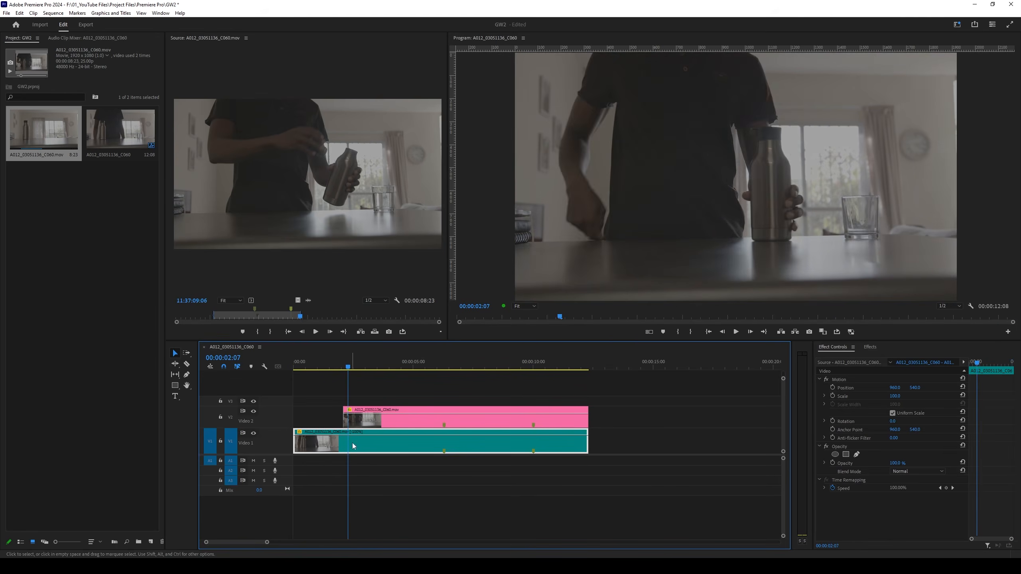
drag(344, 419, 294, 419)
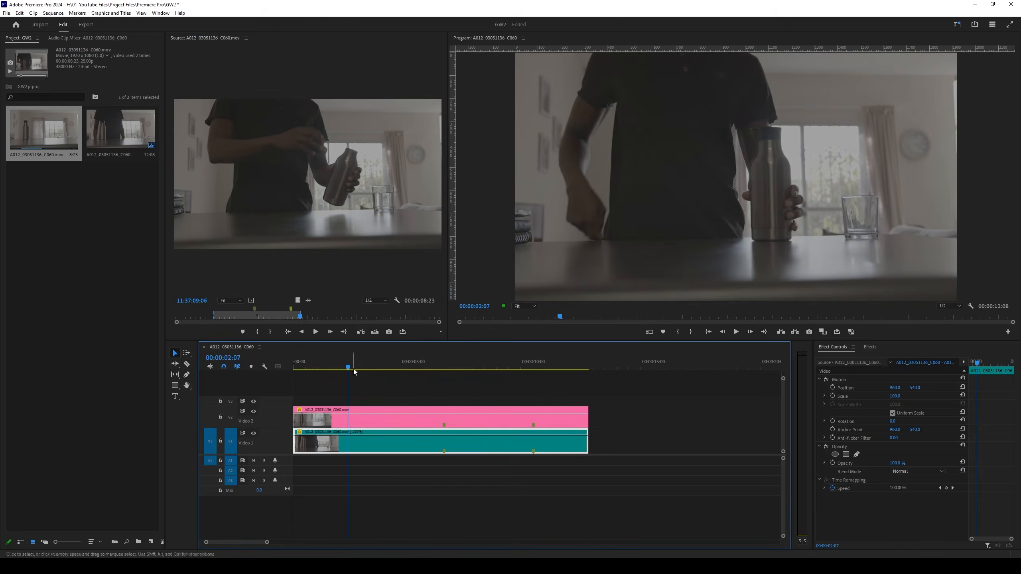
Find the moment the hand is clear of the glass near the start and split the V2 clip at 00:00:01:14.
drag(353, 364, 307, 365)
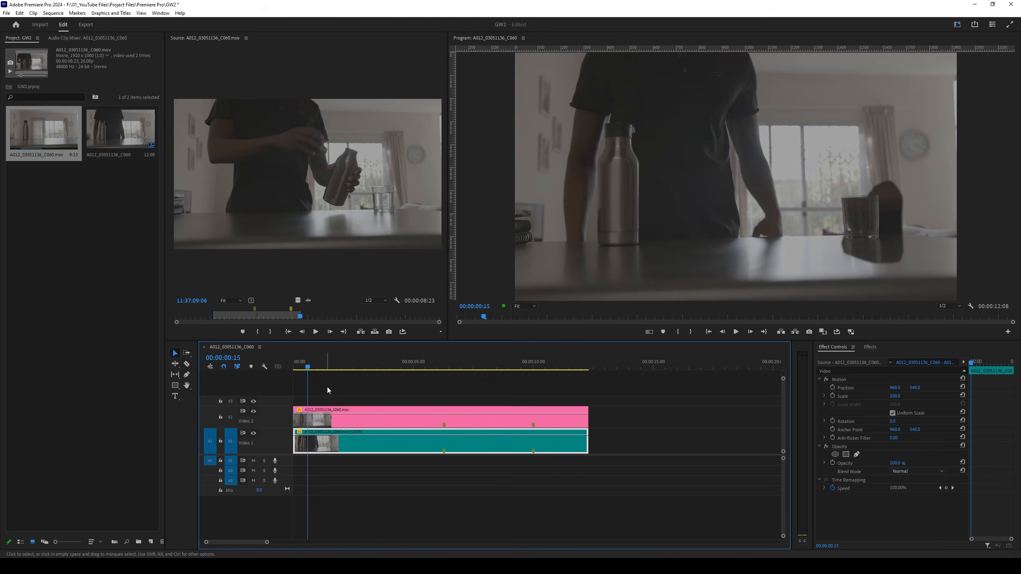
click(319, 367)
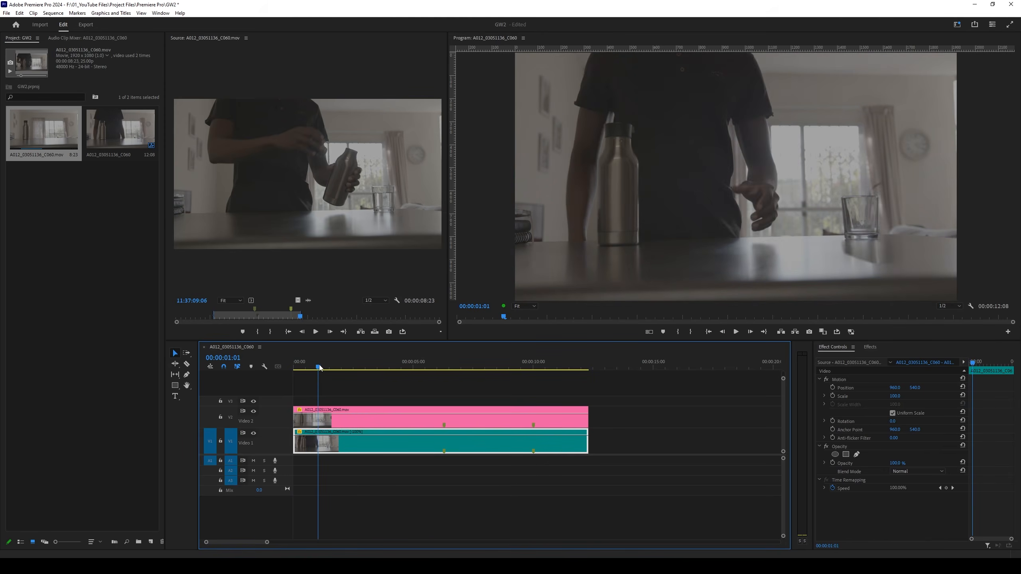
drag(319, 367, 338, 366)
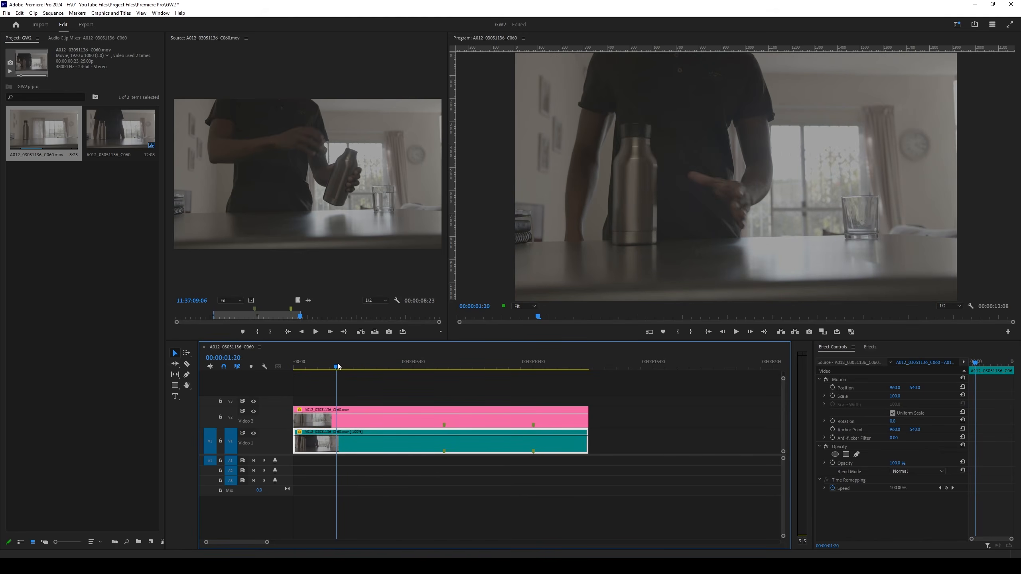
drag(339, 366, 335, 368)
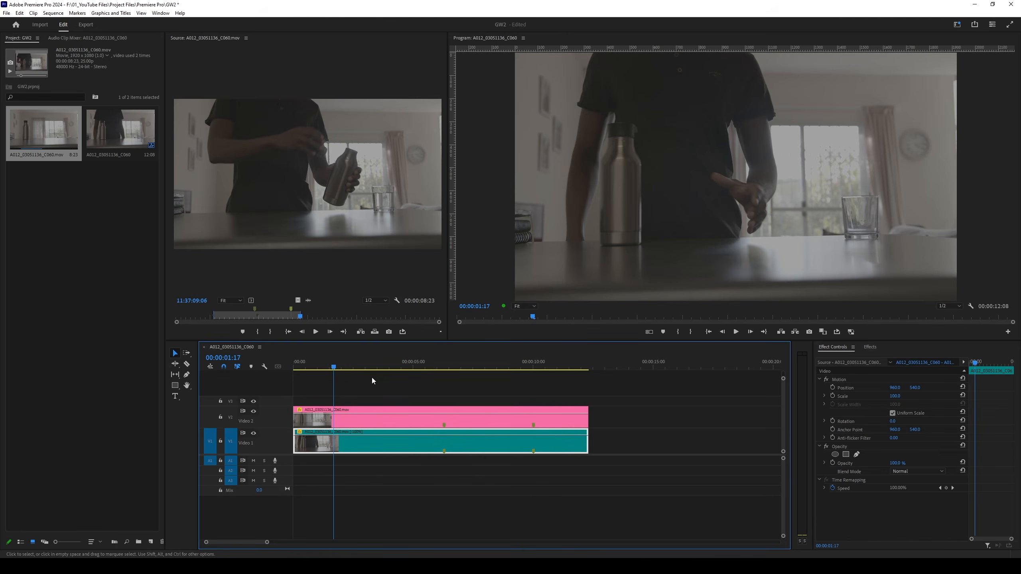
drag(311, 359, 331, 390)
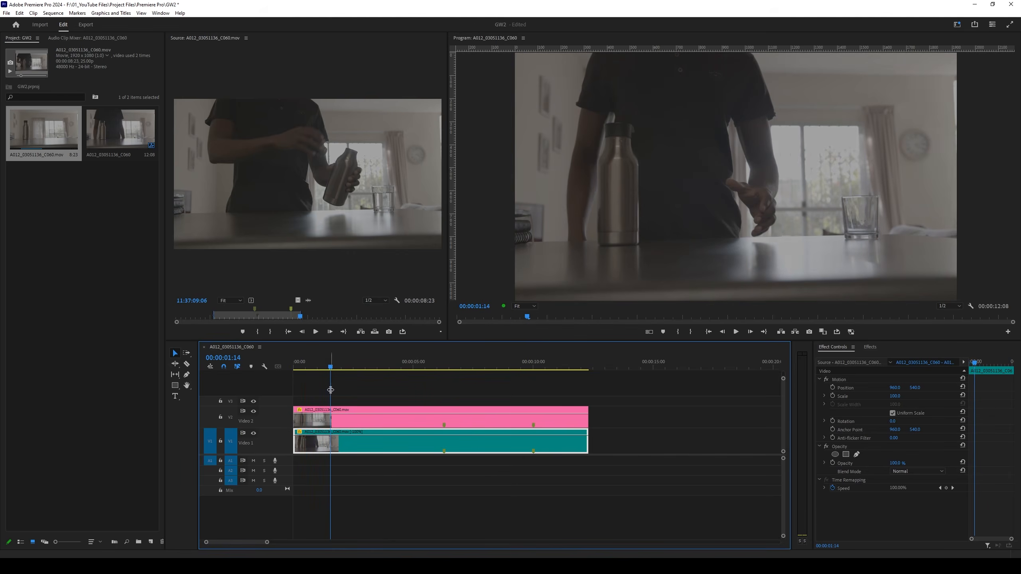
key(c)
click(330, 418)
click(339, 364)
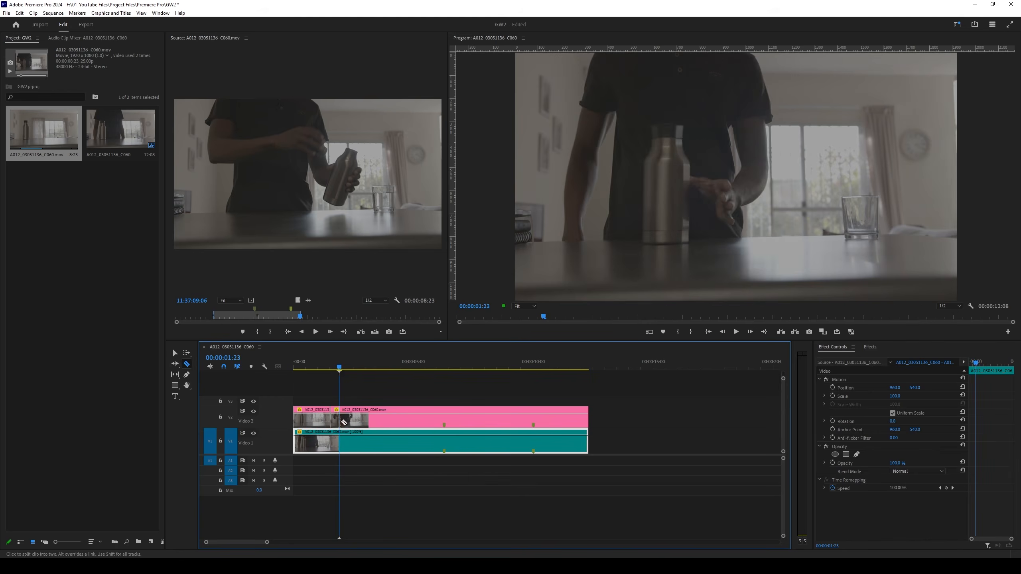
Split the V2 clip at 00:00:01:23 and delete its opening segment before 00:00:01:14.
click(341, 420)
key(v)
click(319, 420)
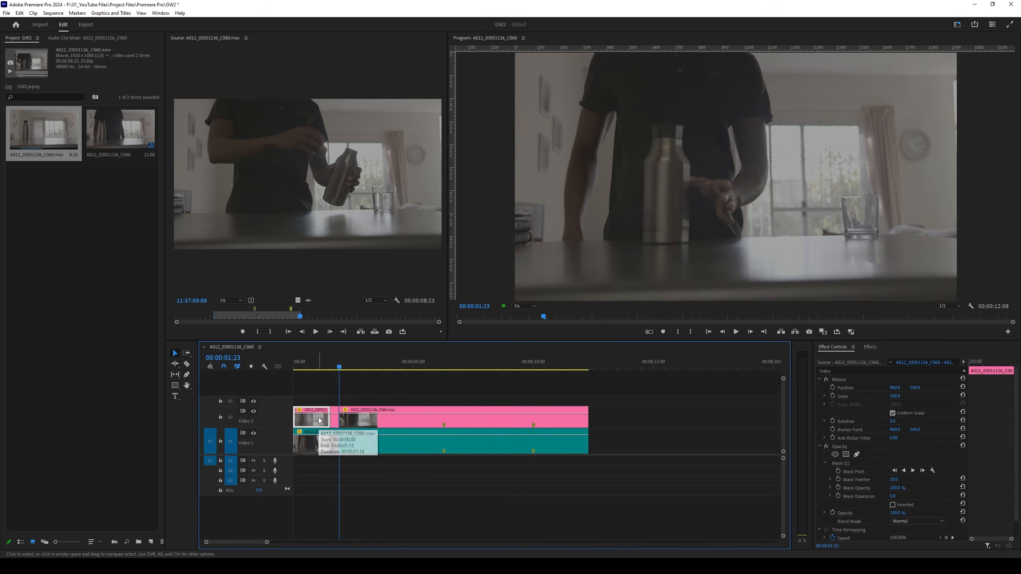
key(Delete)
Extend the short V2 piece that ends at 00:00:01:23 back to the start of the sequence.
click(325, 359)
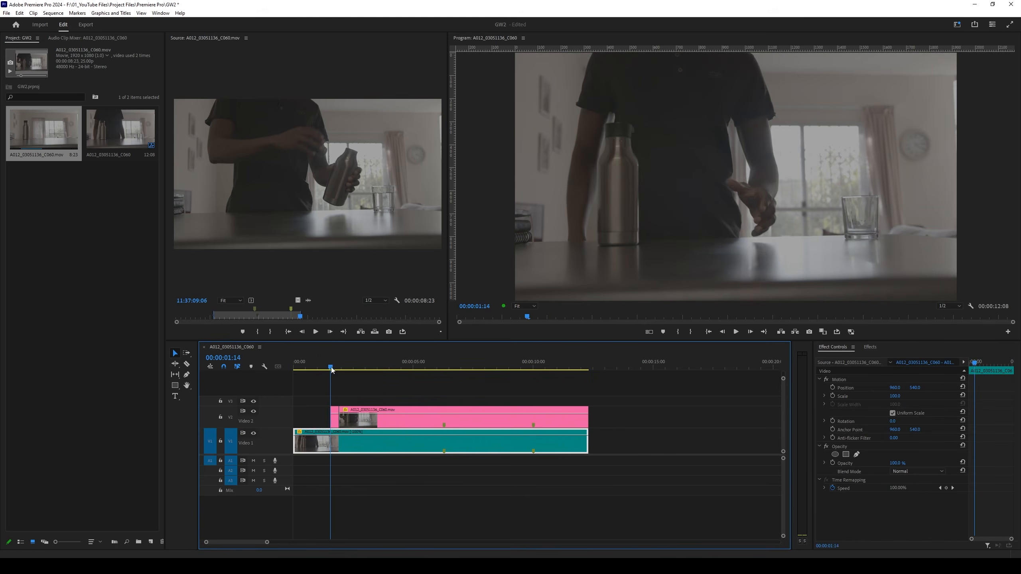
click(335, 418)
right_click(335, 419)
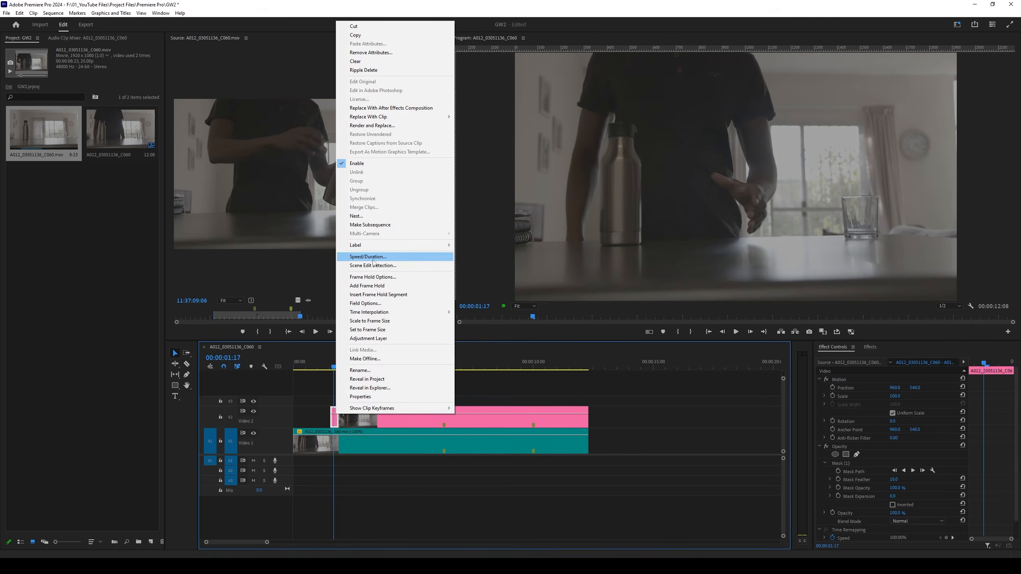
key(Escape)
click(331, 421)
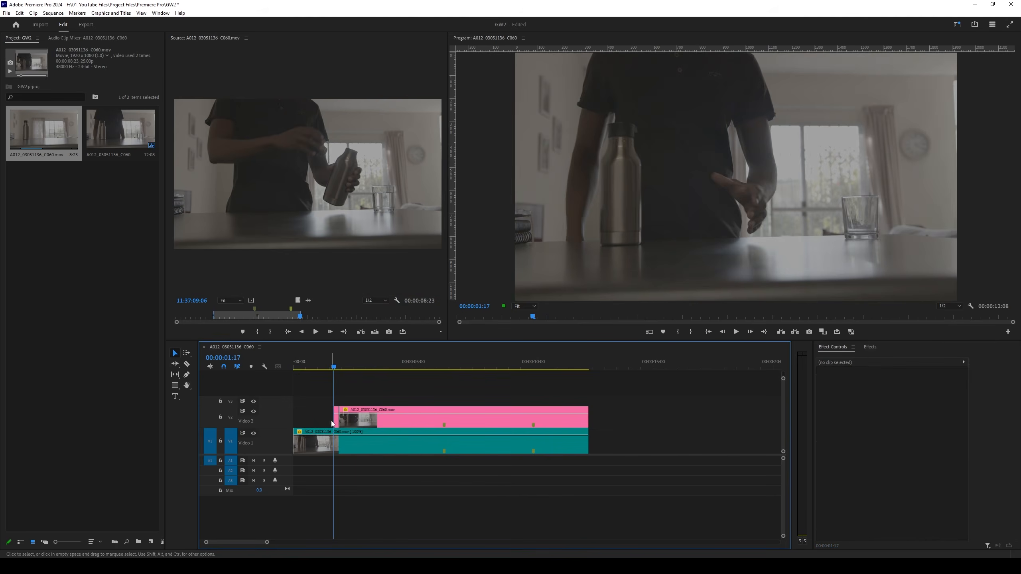
click(328, 418)
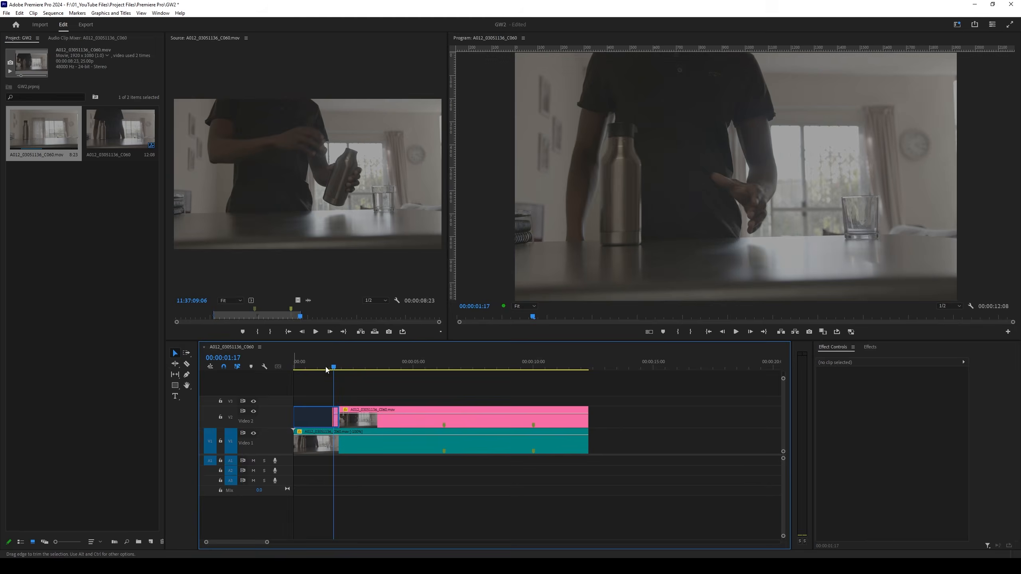
click(299, 365)
key(Delete)
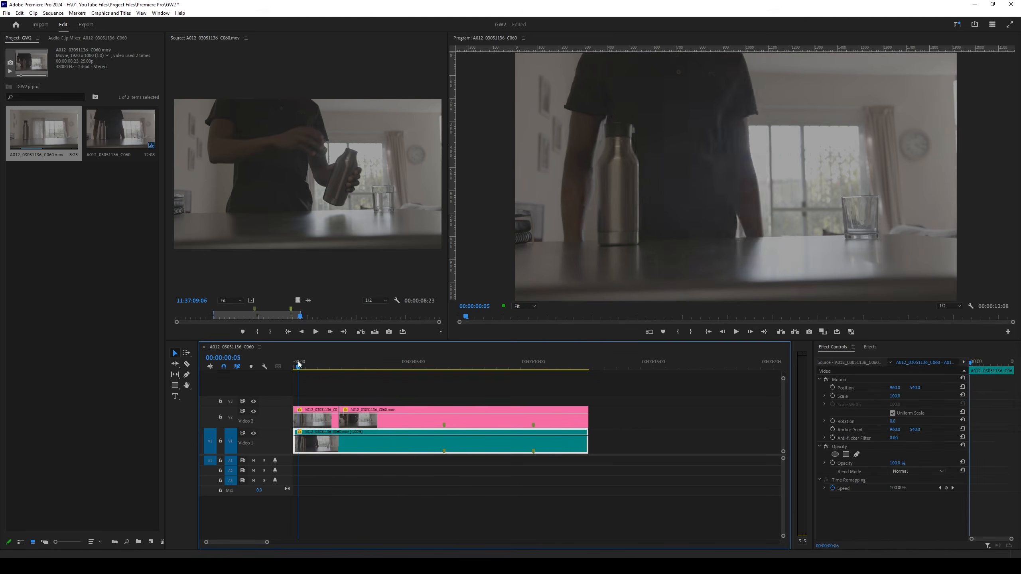
Play back the combined clips from the opening to check how the hand passes the glass.
mouse_move(298, 365)
mouse_down()
mouse_move(346, 363)
mouse_move(297, 362)
mouse_move(306, 358)
mouse_up()
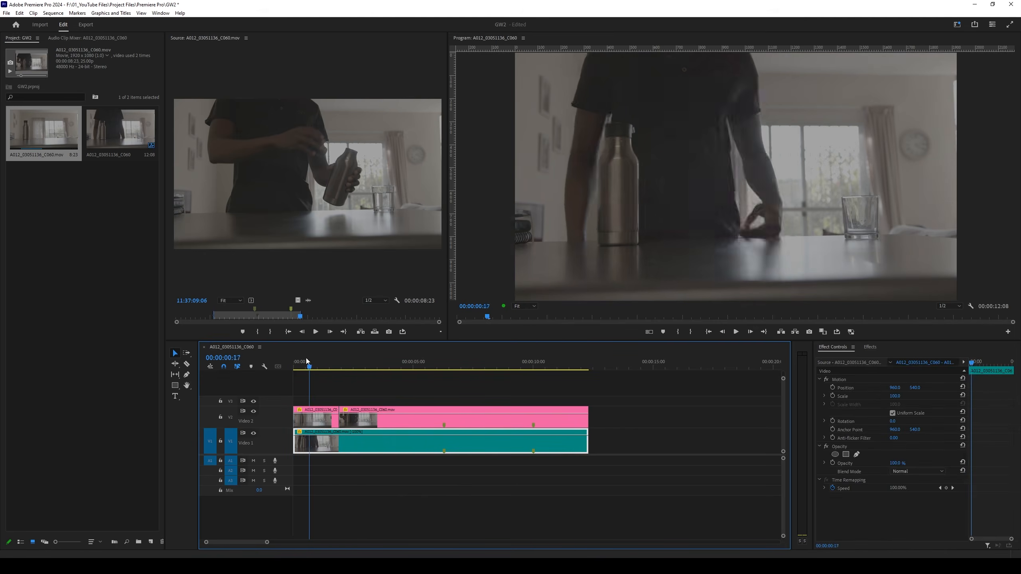
key(space)
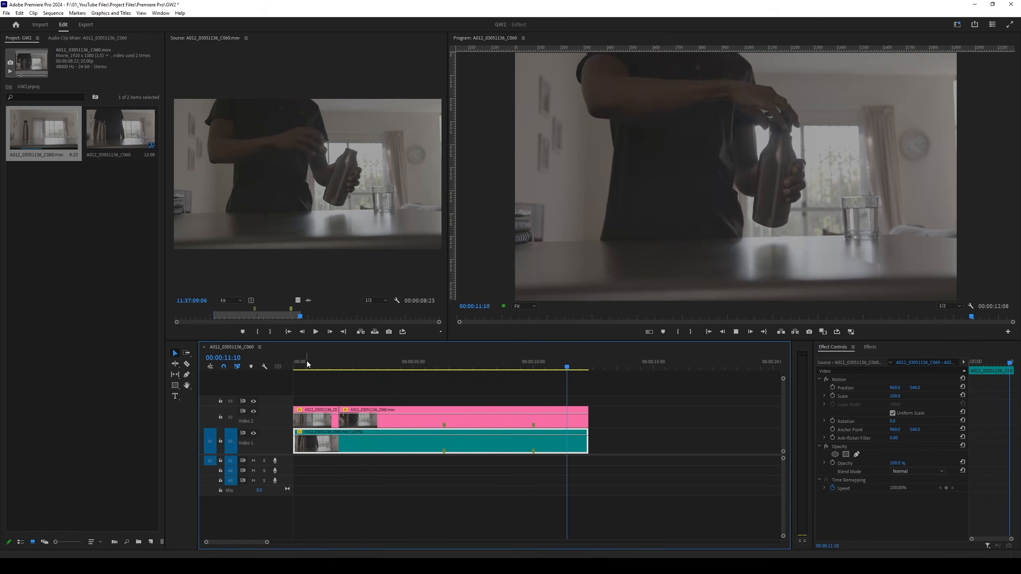
key(space)
Magnify the program preview to 150% around the glass and play back the pour to examine the water stream.
key(minus)
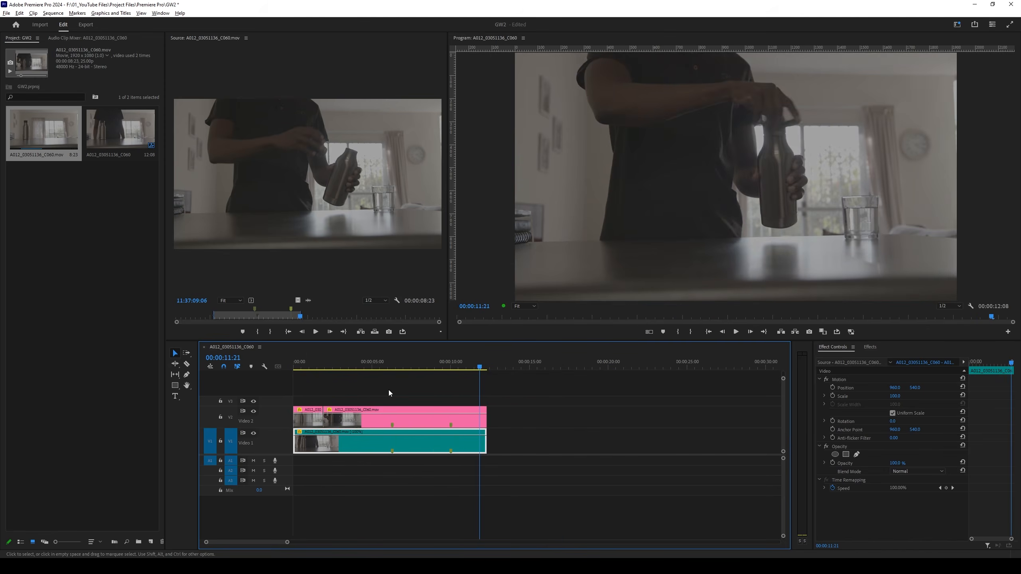
key(minus)
click(514, 307)
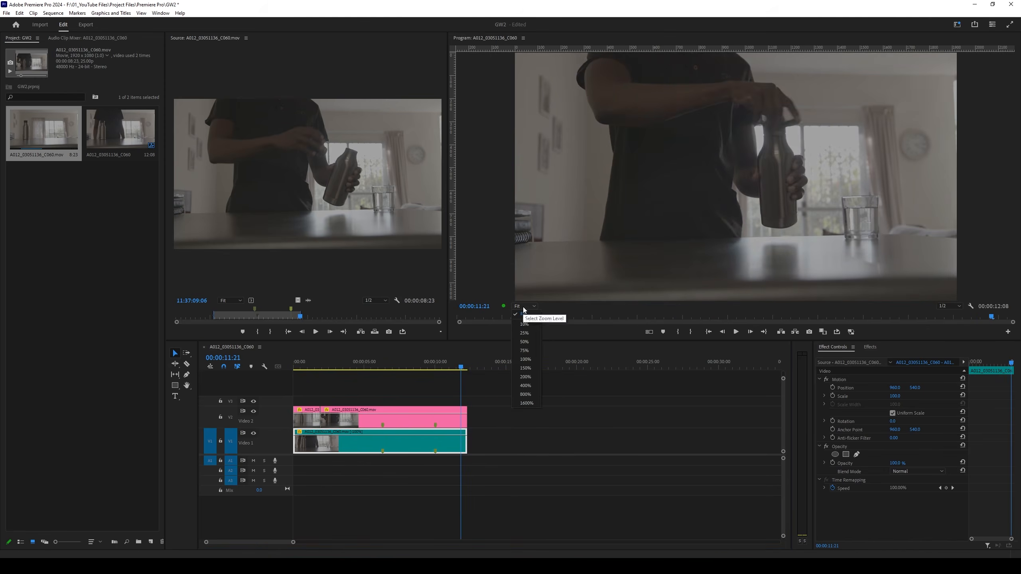
click(526, 368)
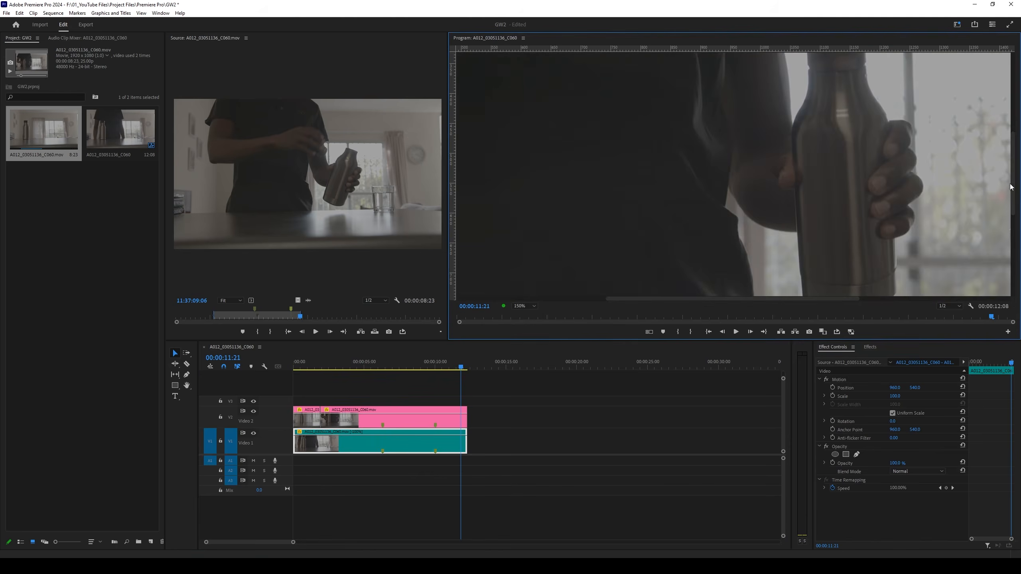
scroll(925, 258, down, 3)
drag(748, 299, 888, 292)
mouse_move(362, 359)
mouse_down()
mouse_move(300, 356)
mouse_move(380, 354)
mouse_up()
key(space)
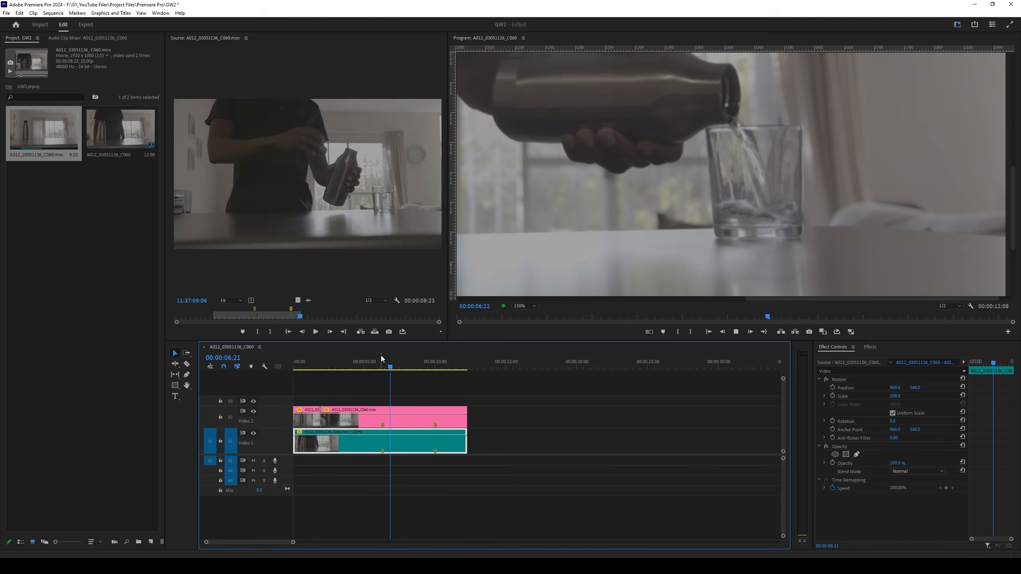
mouse_move(392, 366)
mouse_down()
mouse_move(402, 366)
mouse_move(385, 366)
mouse_up()
key(space)
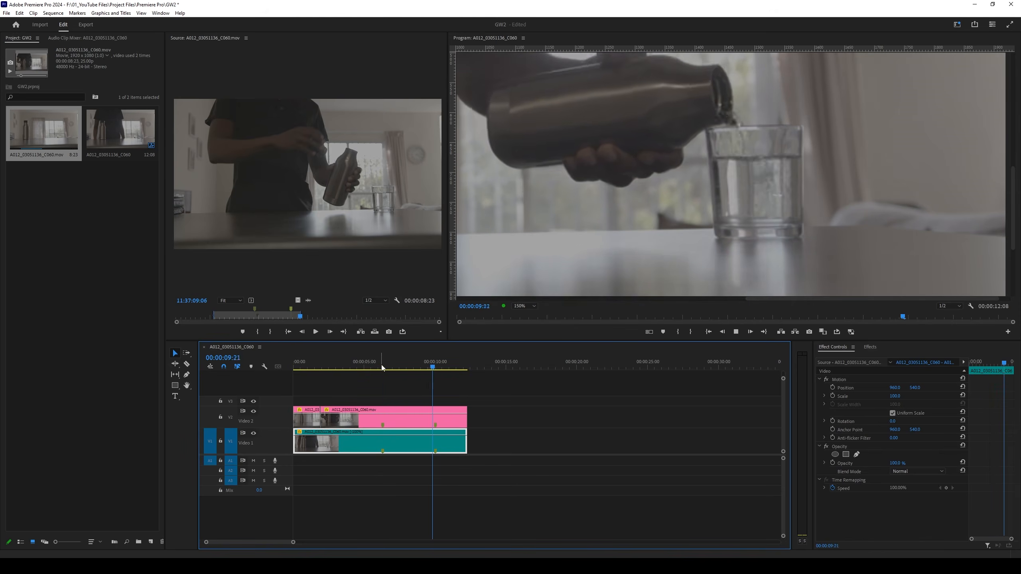
key(space)
Examine the bottle and water stream frame by frame around 00:00:09:21, where the pour ends.
drag(439, 365, 432, 367)
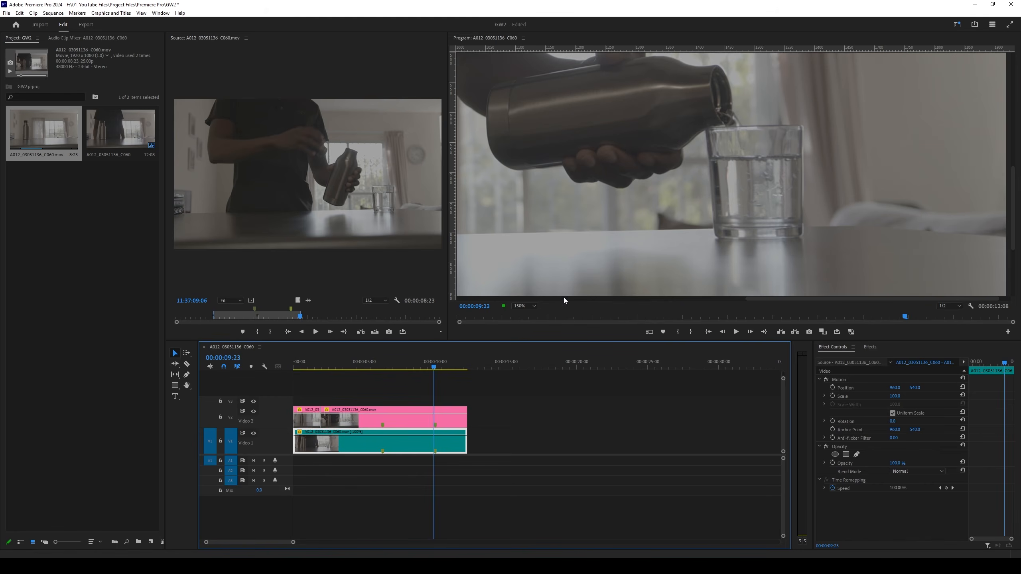
click(433, 366)
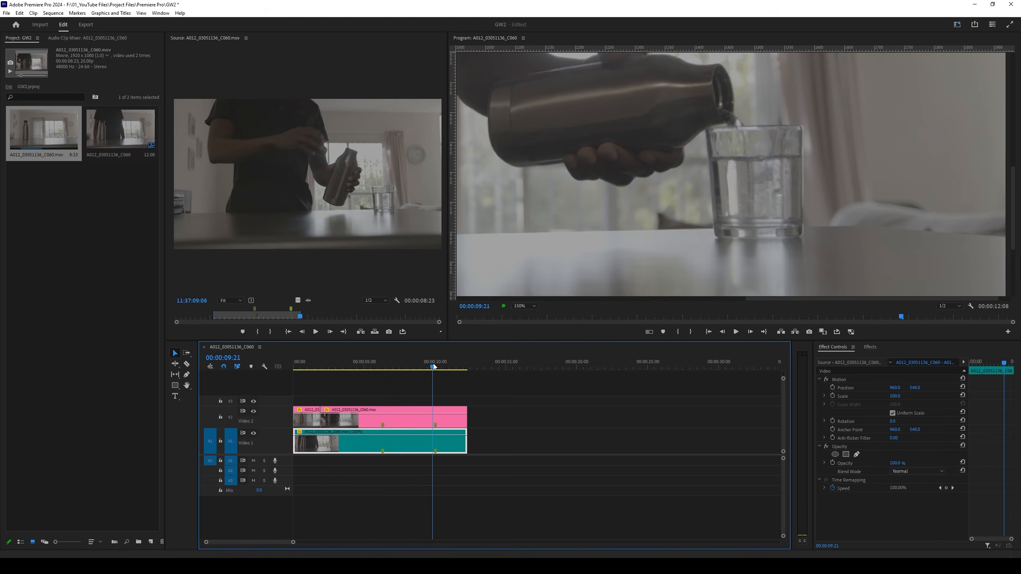
key(Right)
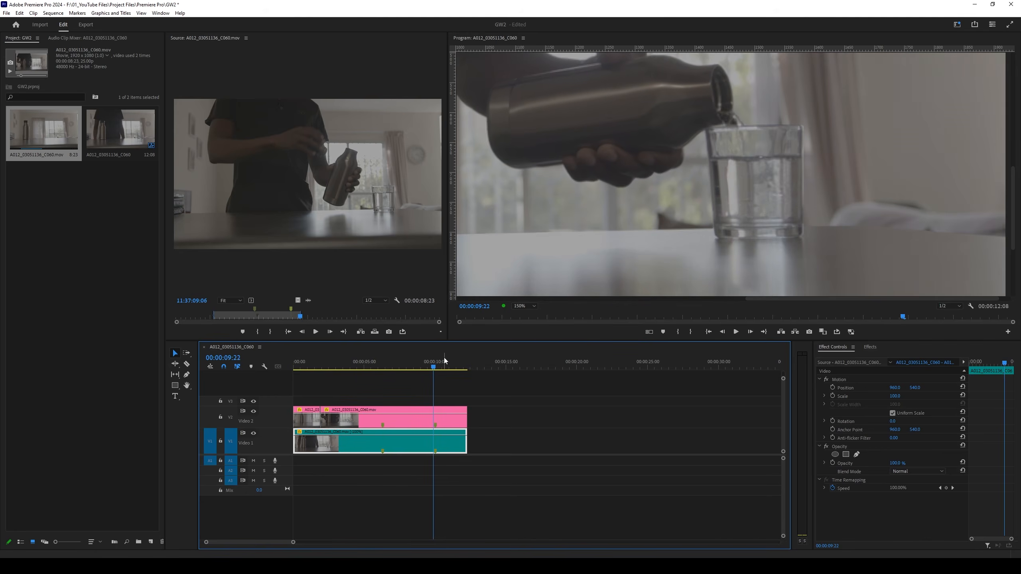
key(Right)
key(Right)
key(Right)
key(Right)
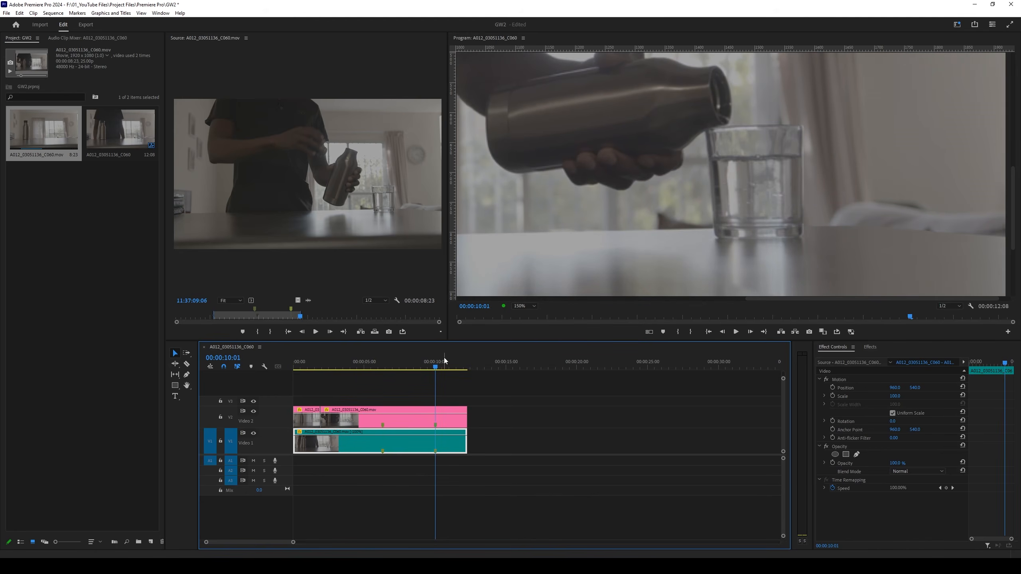
key(Left)
key(Left)
key(Left)
key(Left)
key(Left)
key(Left)
key(Left)
key(Left)
key(Left)
key(Left)
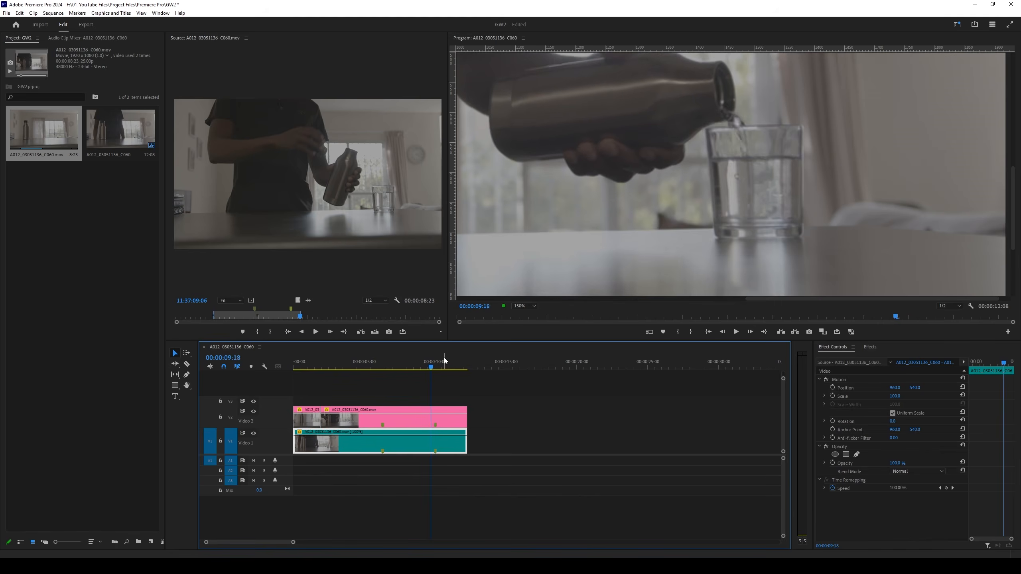
key(Right)
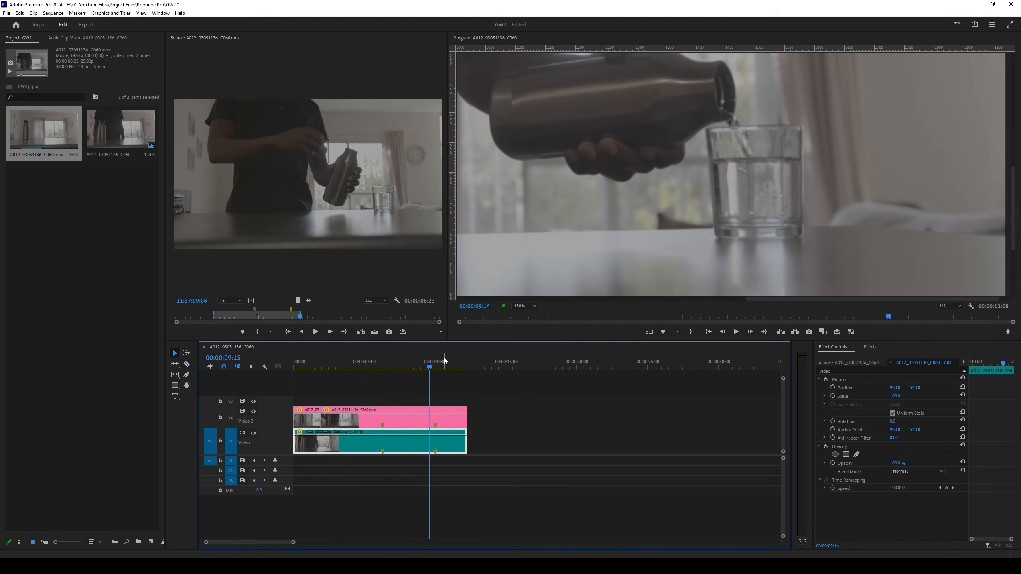
key(Right)
key(Right)
key(Right)
key(Right)
key(Right)
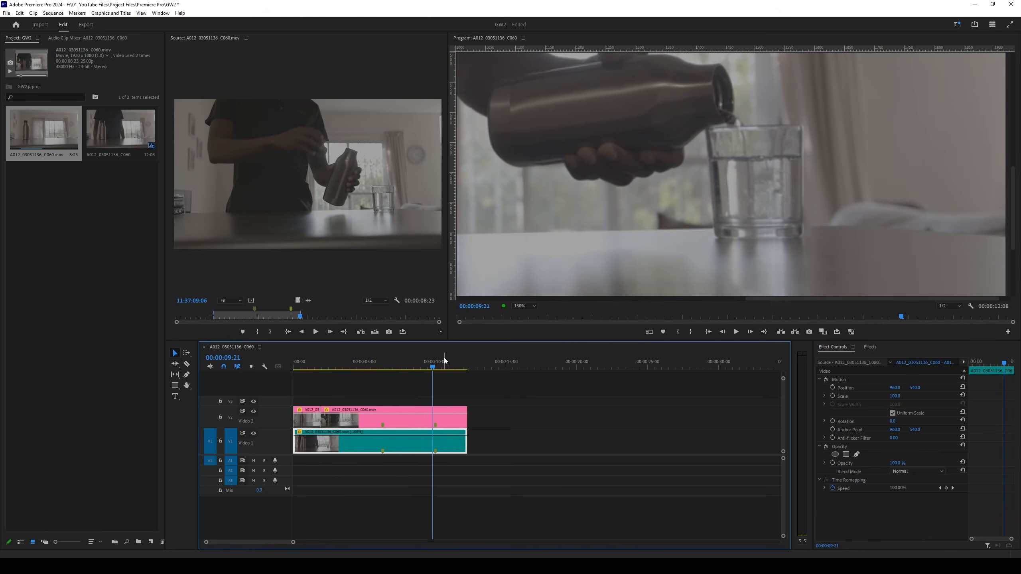
key(Left)
key(Left)
key(Left)
key(Left)
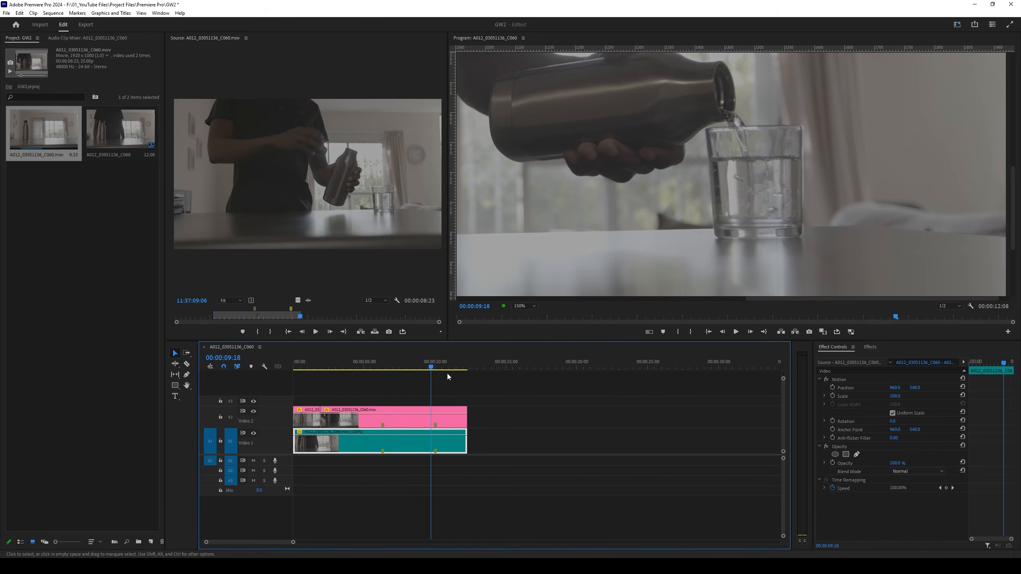
key(Left)
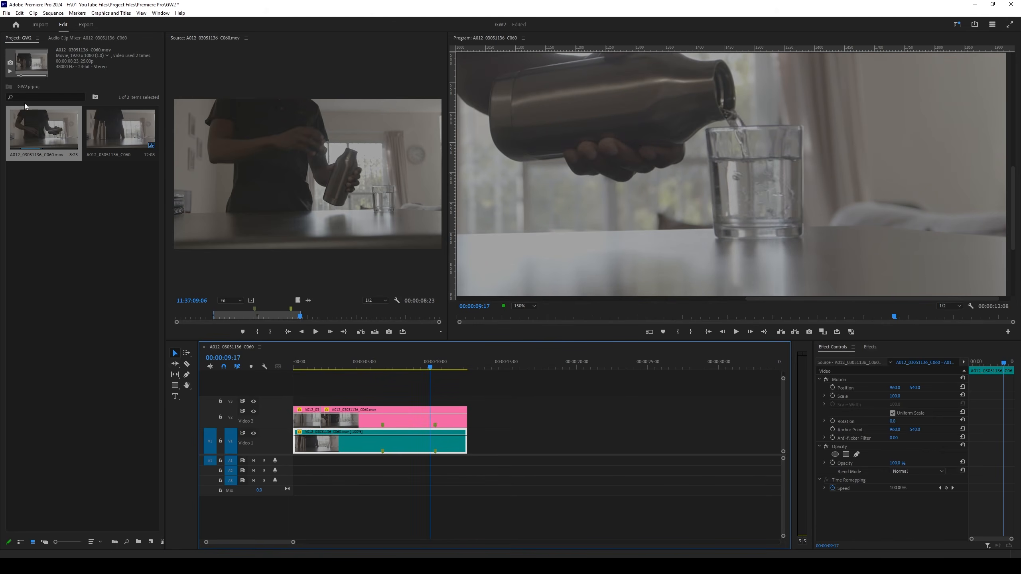
Mark a 00:00:02:06 section around the source clip's second marker and place it on track V3, aligned with the V2 marker near 00:00:10:00.
double_click(54, 128)
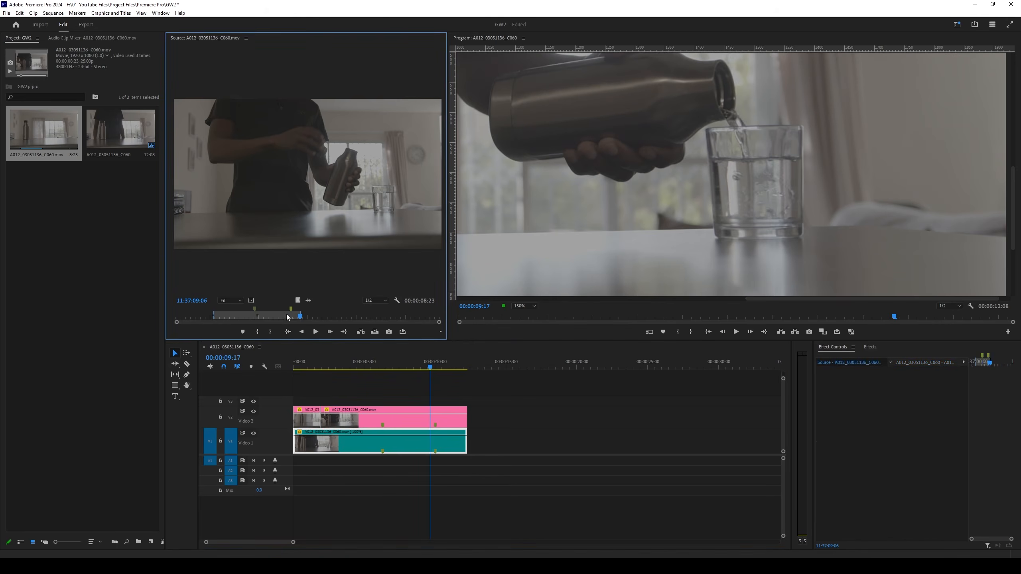
drag(287, 315, 421, 406)
key(i)
key(i)
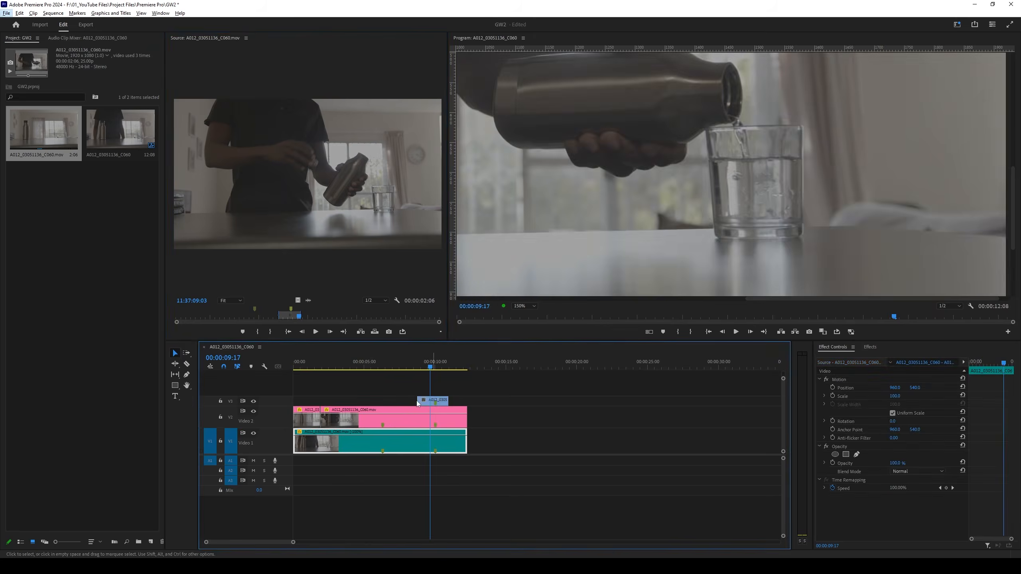
double_click(277, 400)
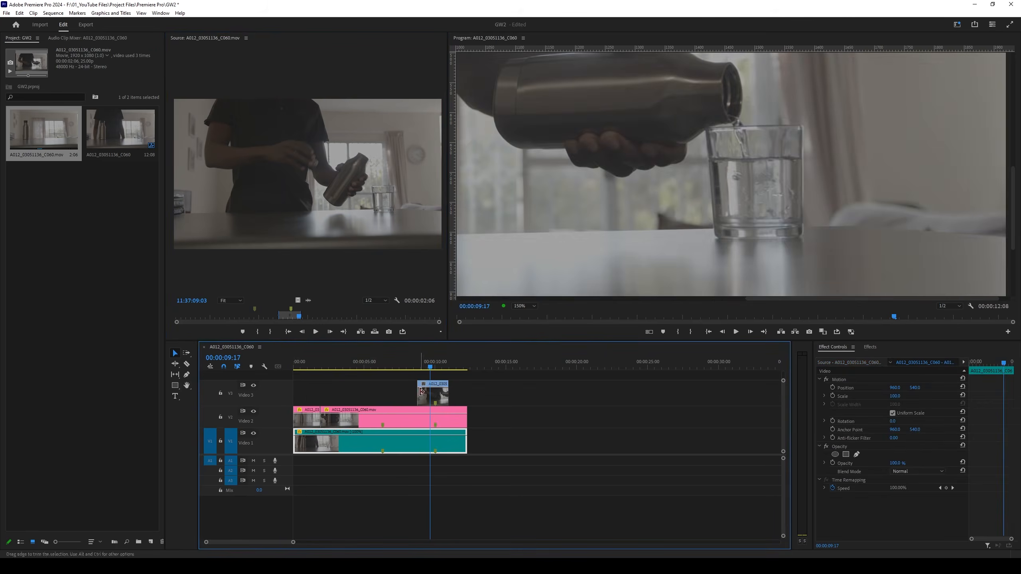
key(=)
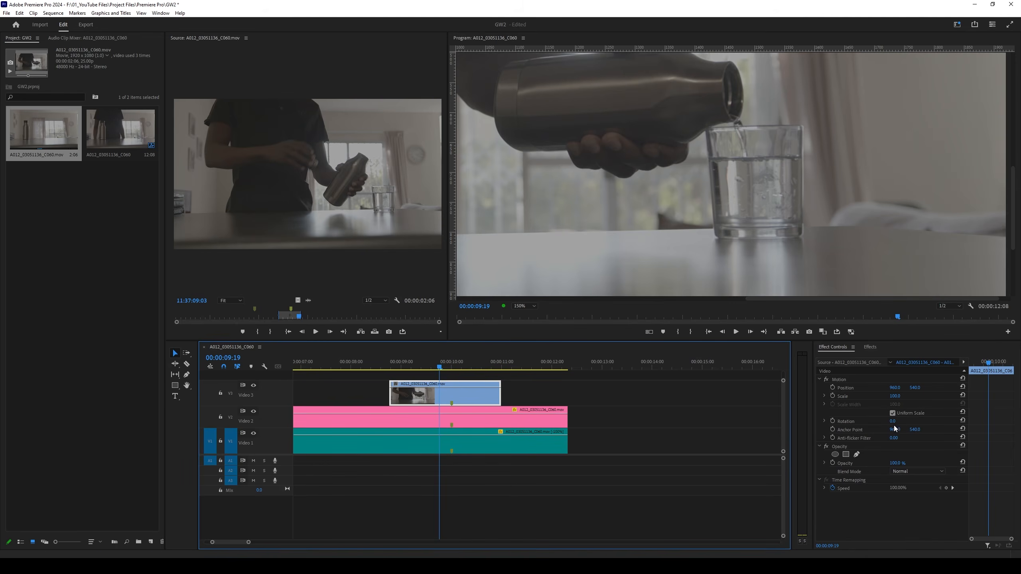
Set the opacity of the V3 clip to 60% so the layers beneath show through.
click(896, 463)
text(60)
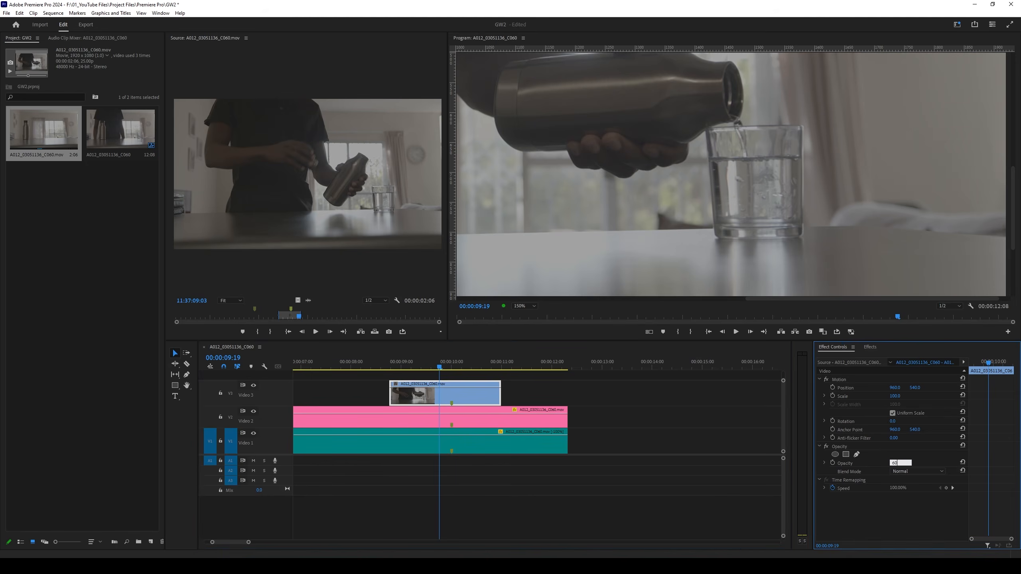
key(Return)
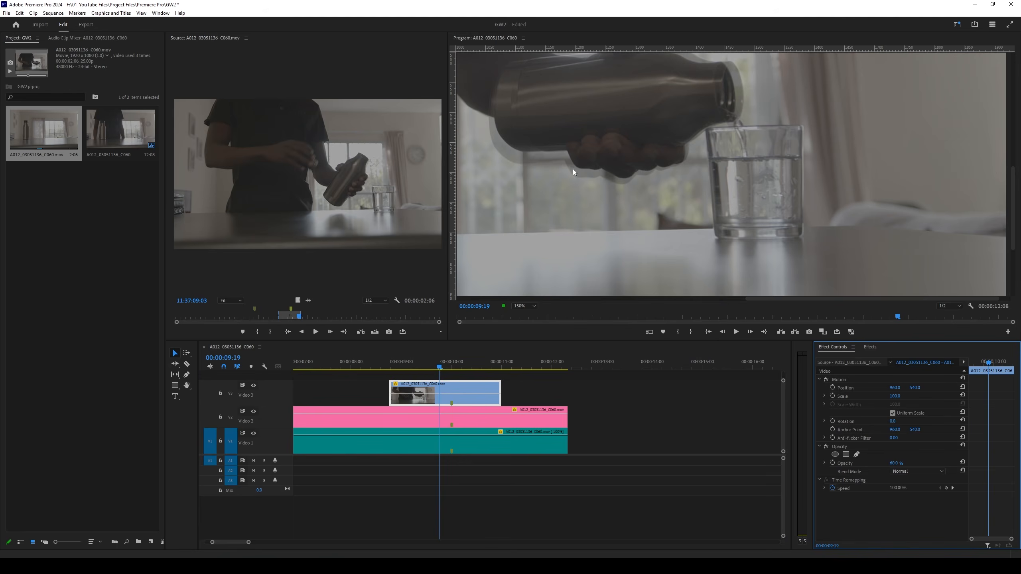
Compare the V3 bottle's position with the layers below frame by frame, going back from 00:00:09:19 to the V3 clip's start.
click(455, 389)
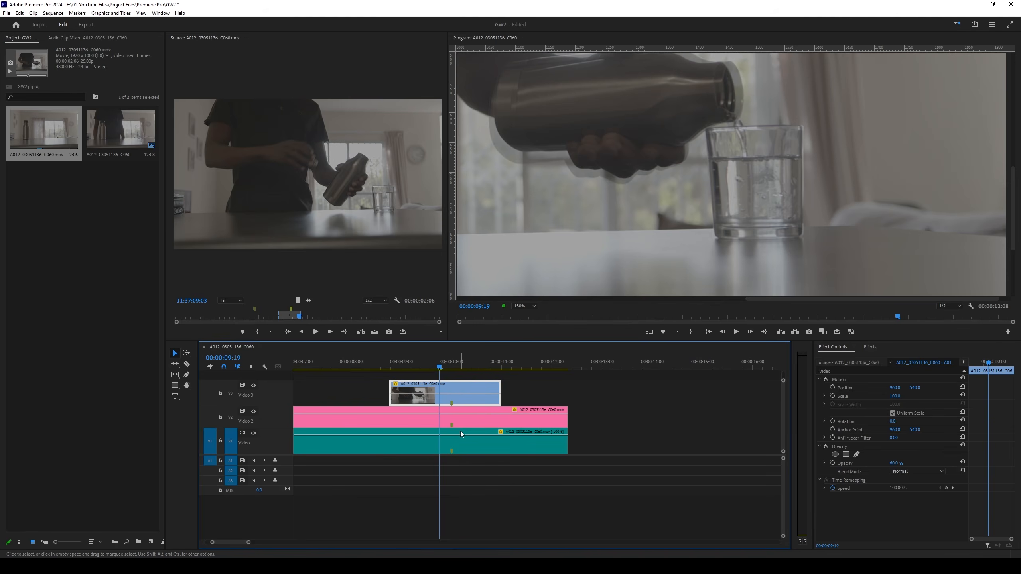
key(Left)
key(Left)
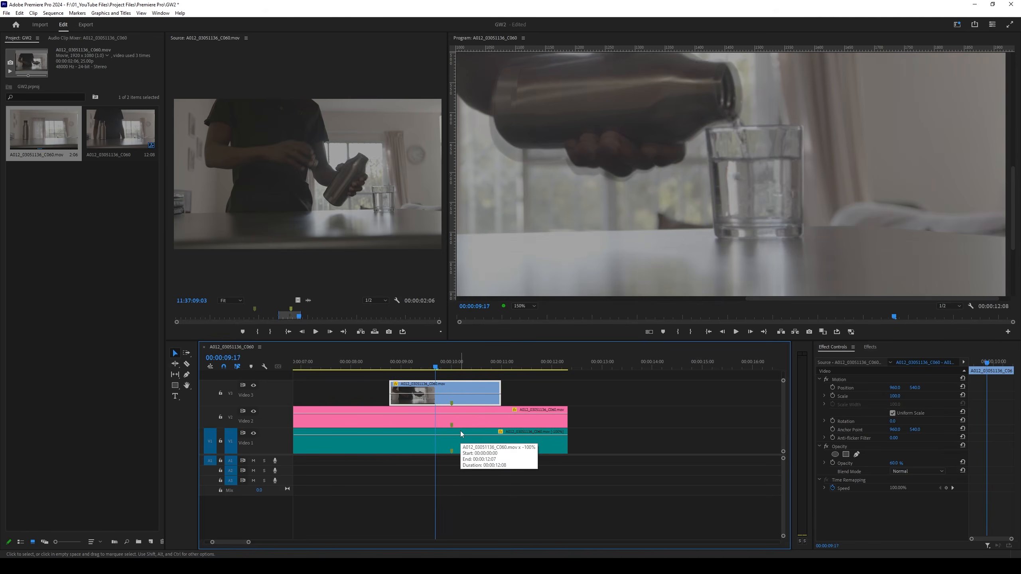
key(Left)
key(Left)
key(Left)
key(Left)
key(Left)
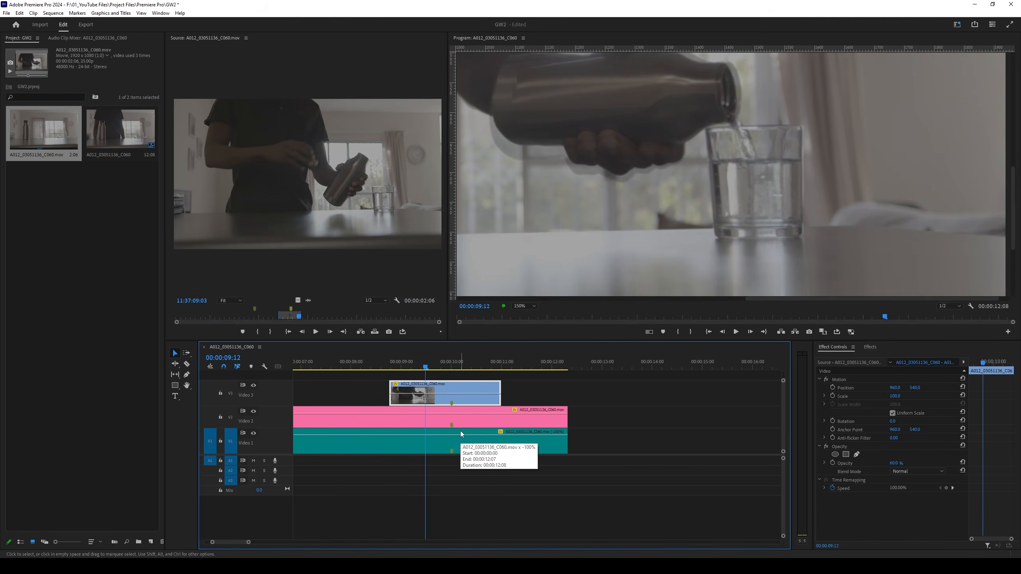
key(Left)
key(Left)
key(Left)
key(Left)
key(Left)
key(Left)
key(Left)
key(Left)
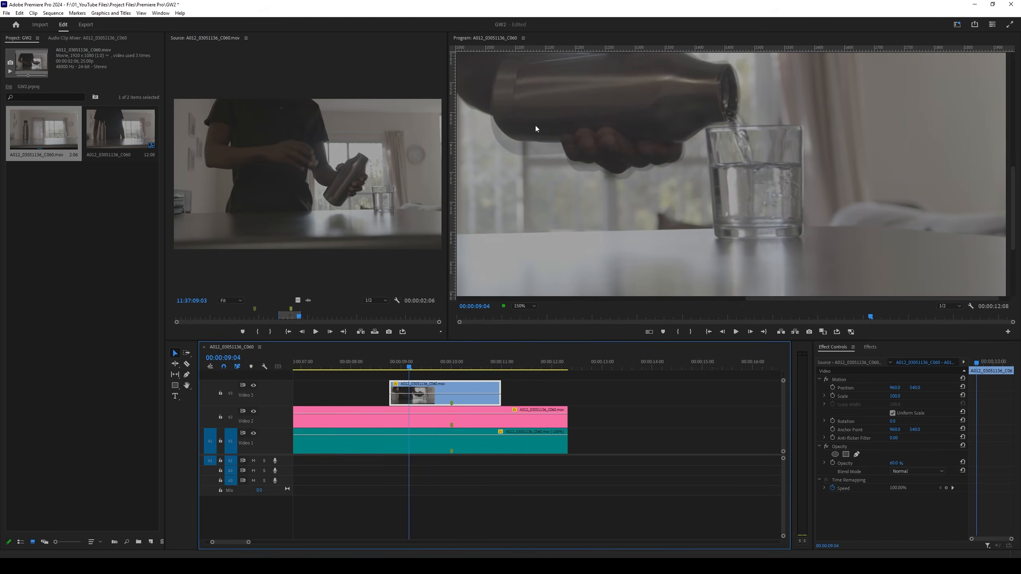
key(Left)
key(Left)
key(Left)
key(Left)
key(Left)
key(Left)
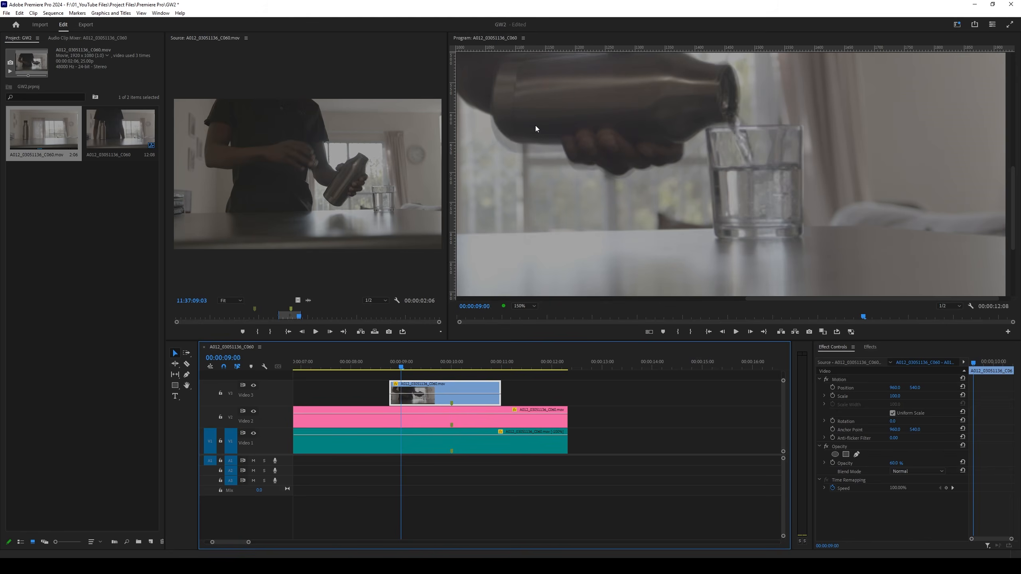
key(Left)
key(Left)
key(Left)
key(Left)
key(Left)
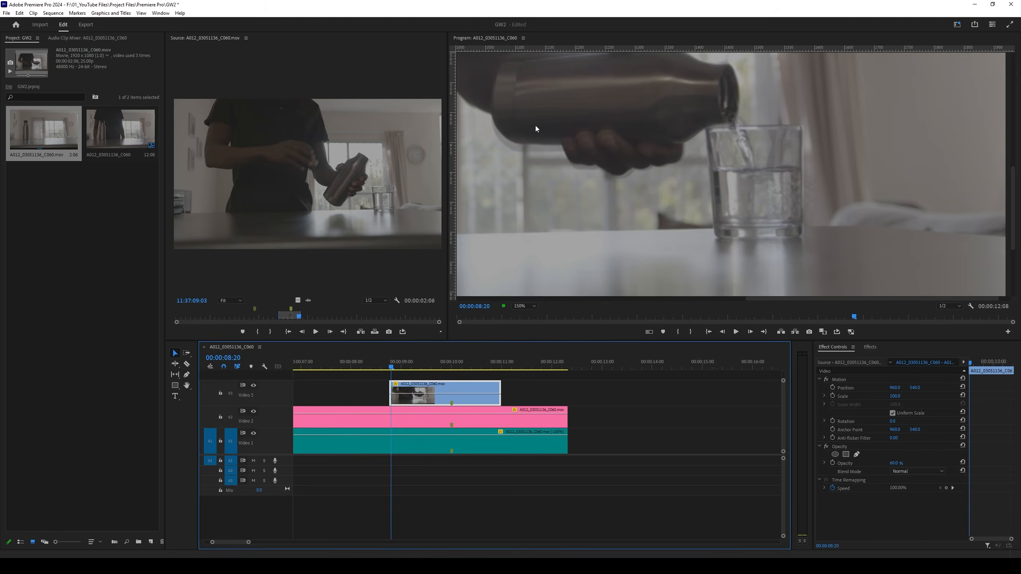
key(Right)
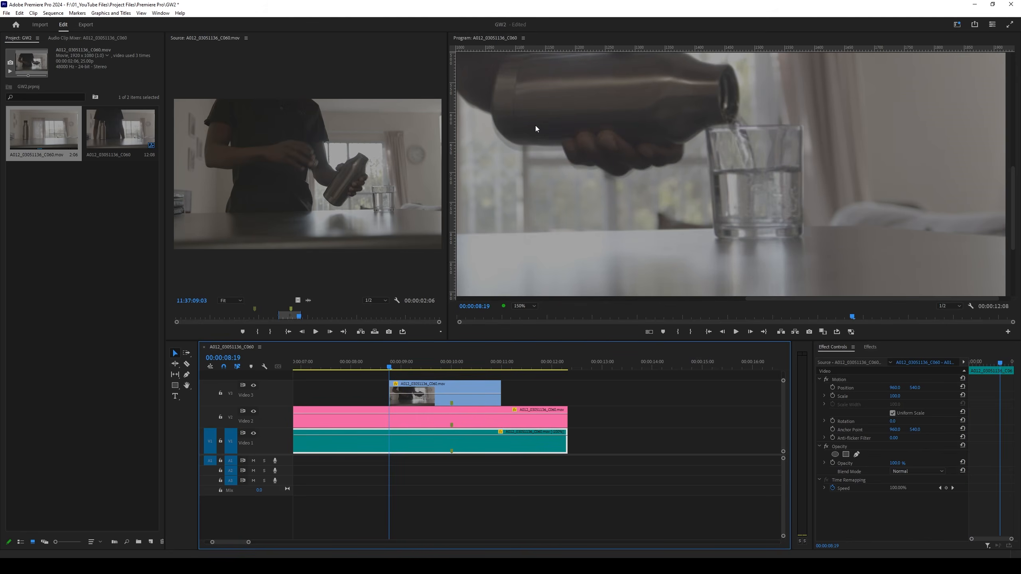
Extend the V3 clip's start back to 00:00:07:07 and compare the layered bottle positions frame by frame from 00:00:08:19 to around 00:00:08:05.
drag(390, 387, 314, 387)
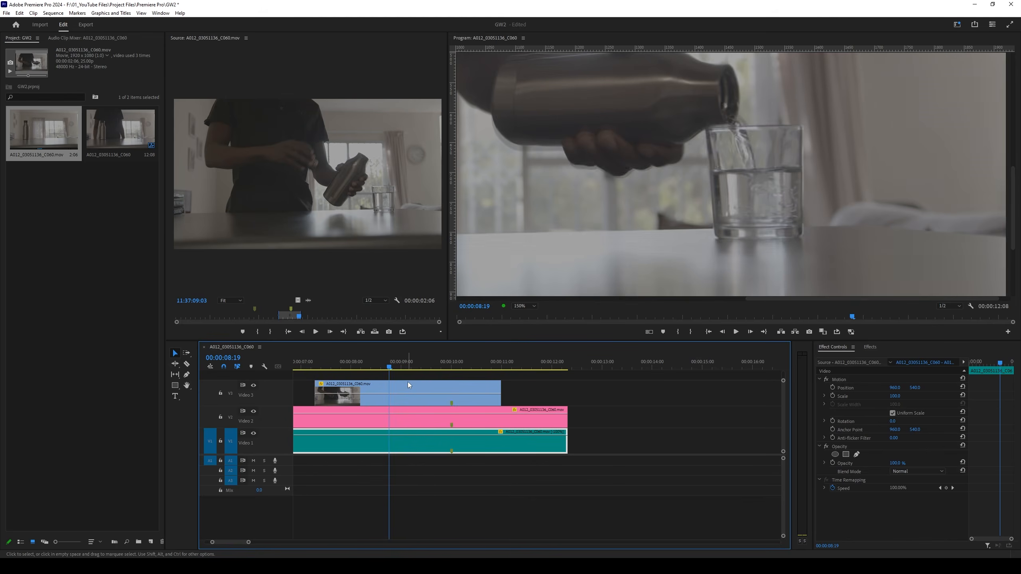
key(Left)
key(Left)
key(Left)
key(Left)
key(Left)
key(Left)
key(Left)
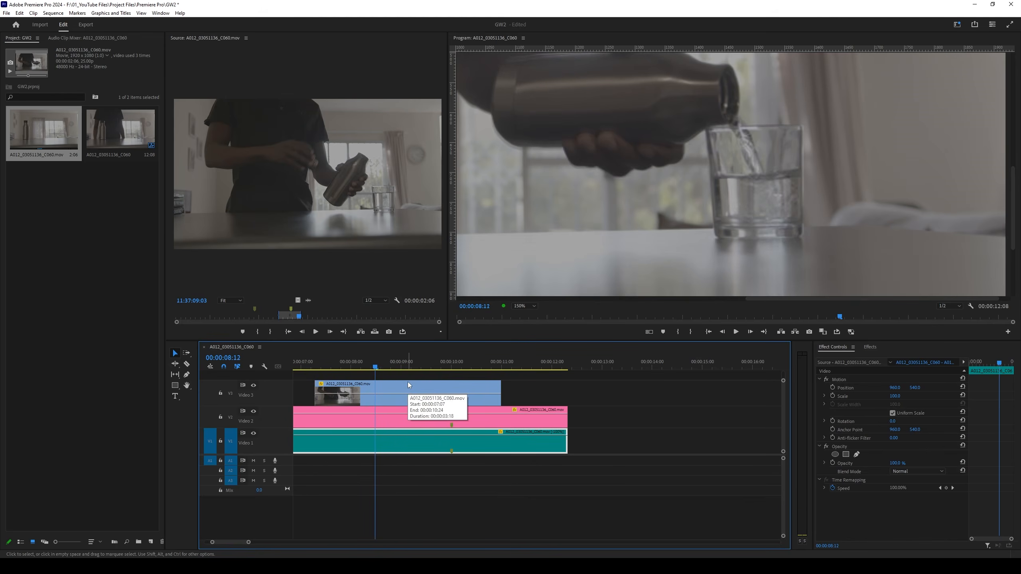
key(Left)
key(Left)
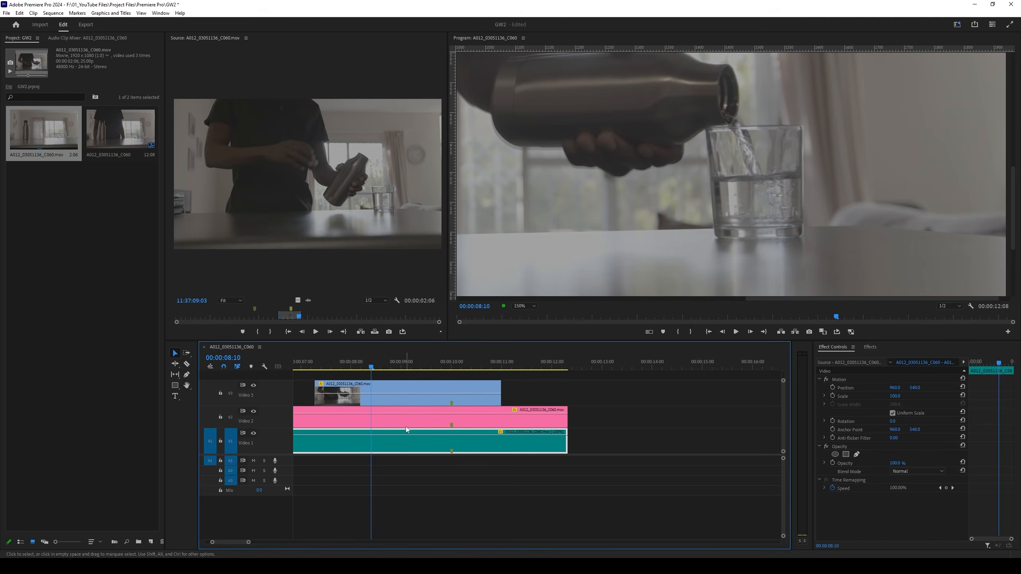
key(Left)
key(Left)
key(Left)
key(Left)
key(Left)
key(Left)
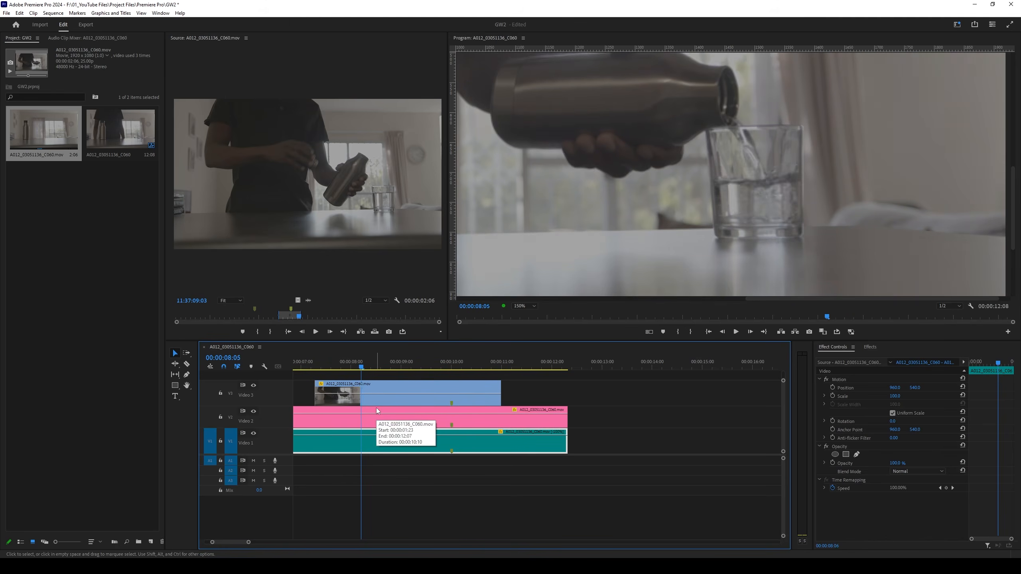
key(Right)
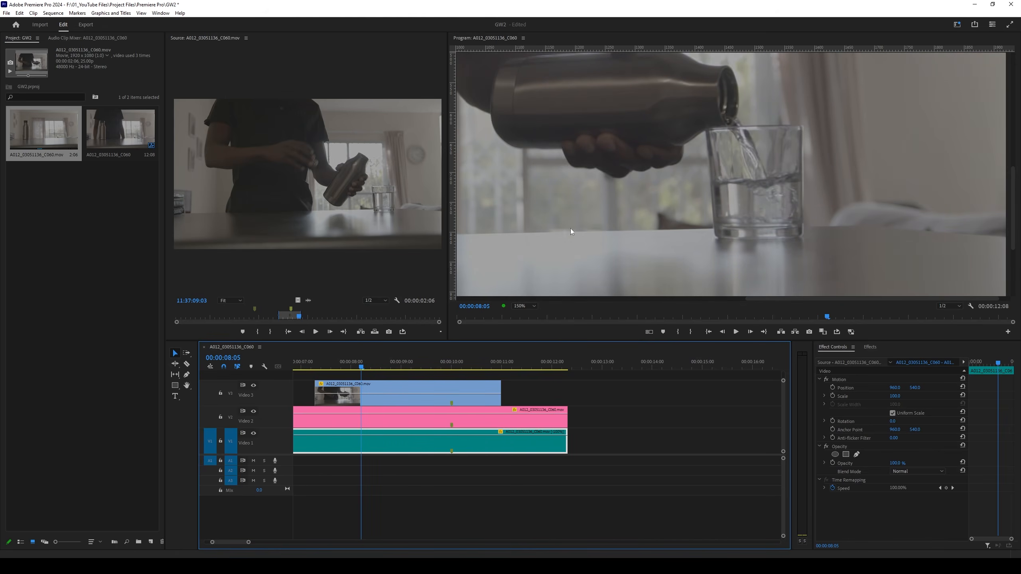
Split the V3 clip at 00:00:08:05 and delete the part before the cut.
click(403, 398)
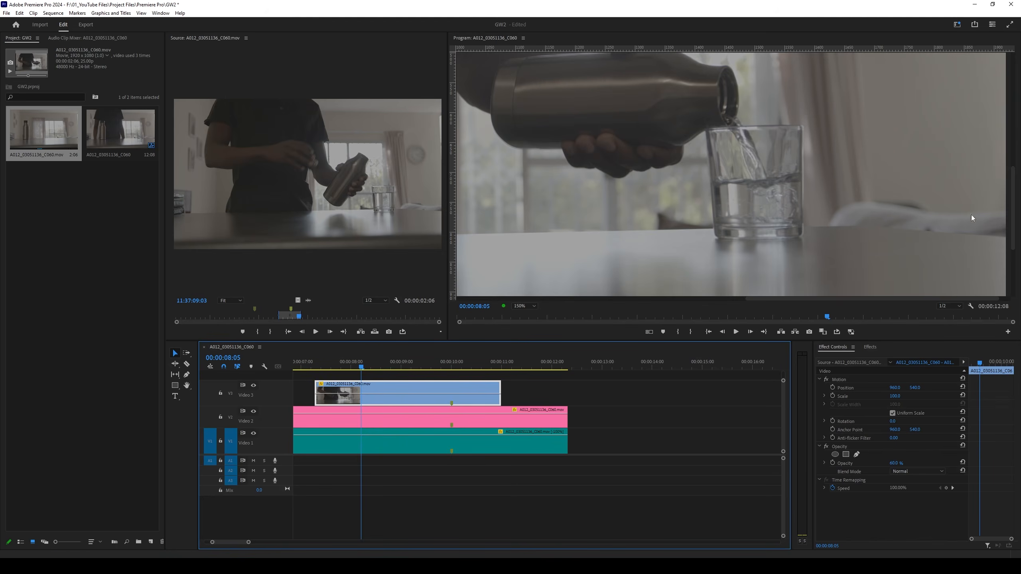
mouse_move(1016, 209)
mouse_down()
mouse_move(1016, 197)
mouse_move(1015, 212)
mouse_up()
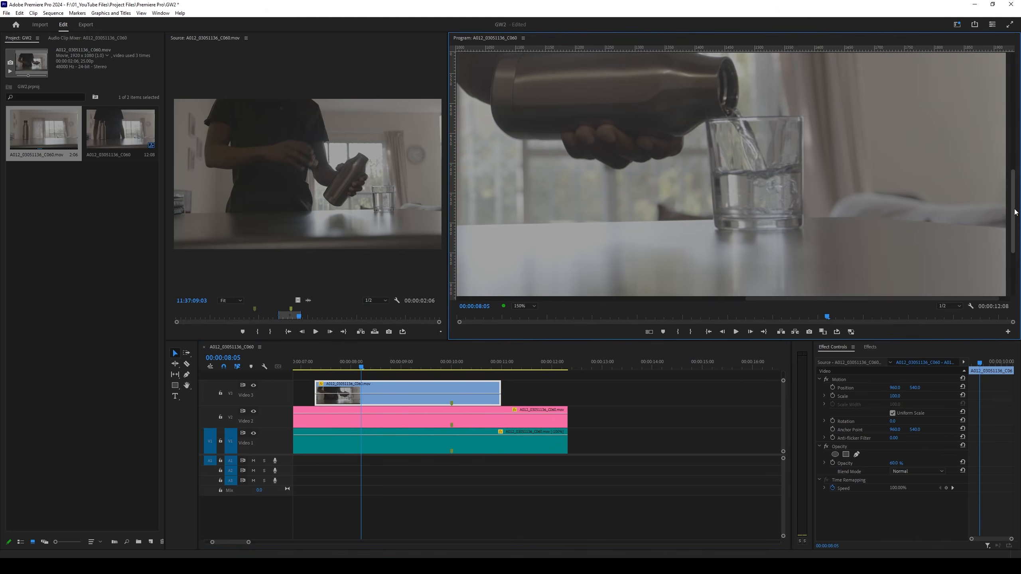
click(356, 393)
key(ctrl+k)
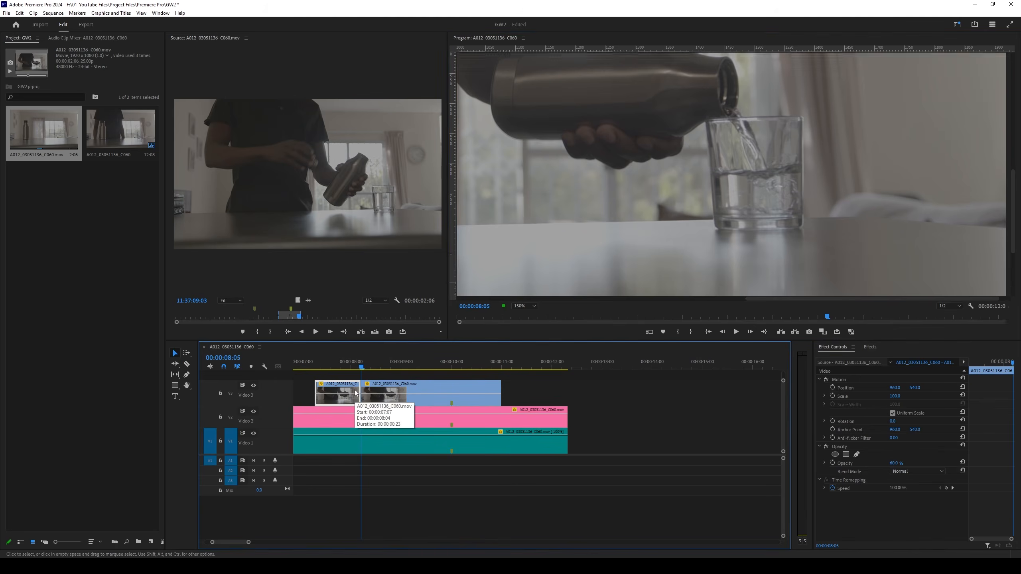
key(Delete)
drag(362, 371, 359, 369)
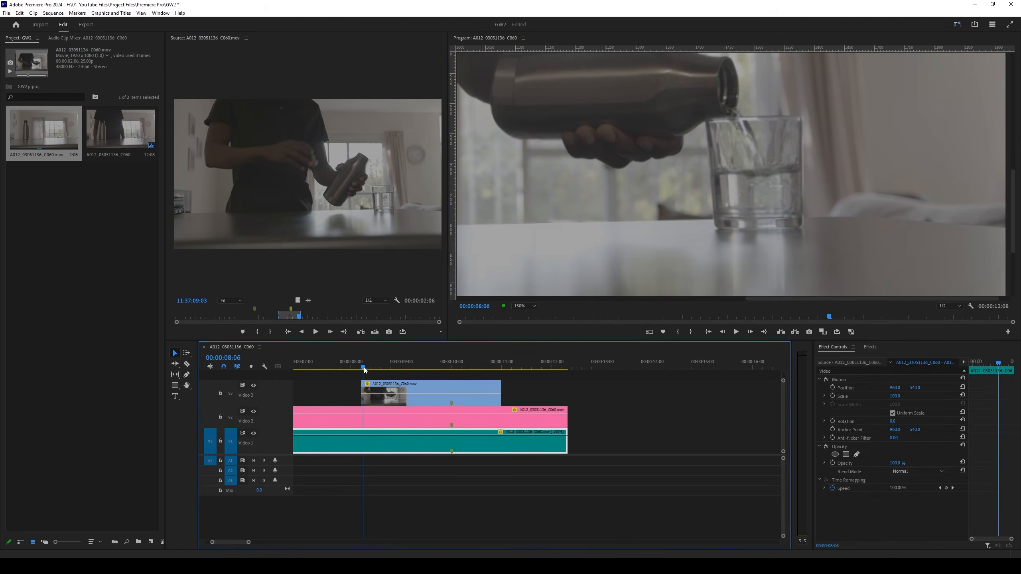
Set the opacity of the remaining V3 clip back to 100%.
click(396, 392)
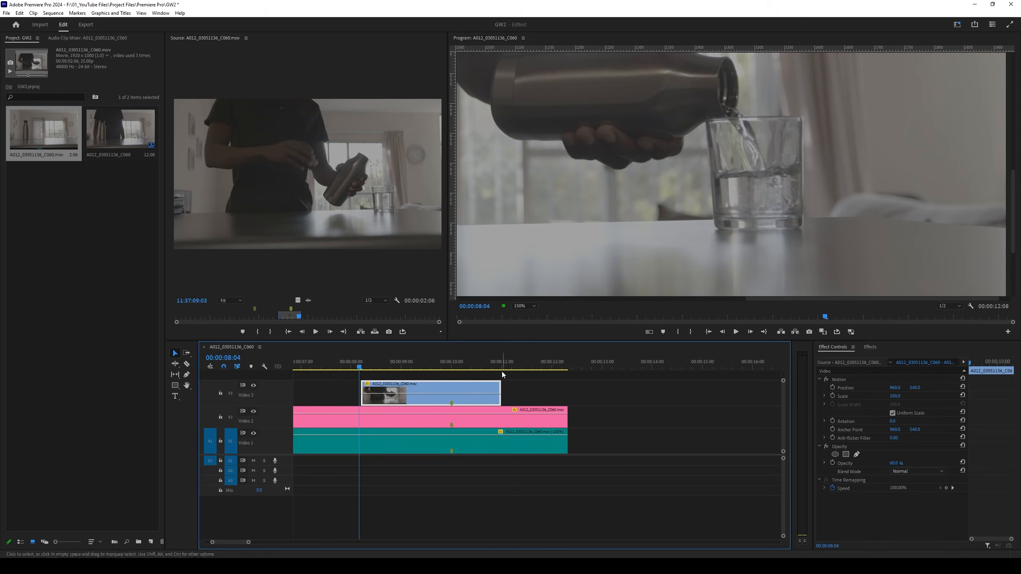
click(407, 366)
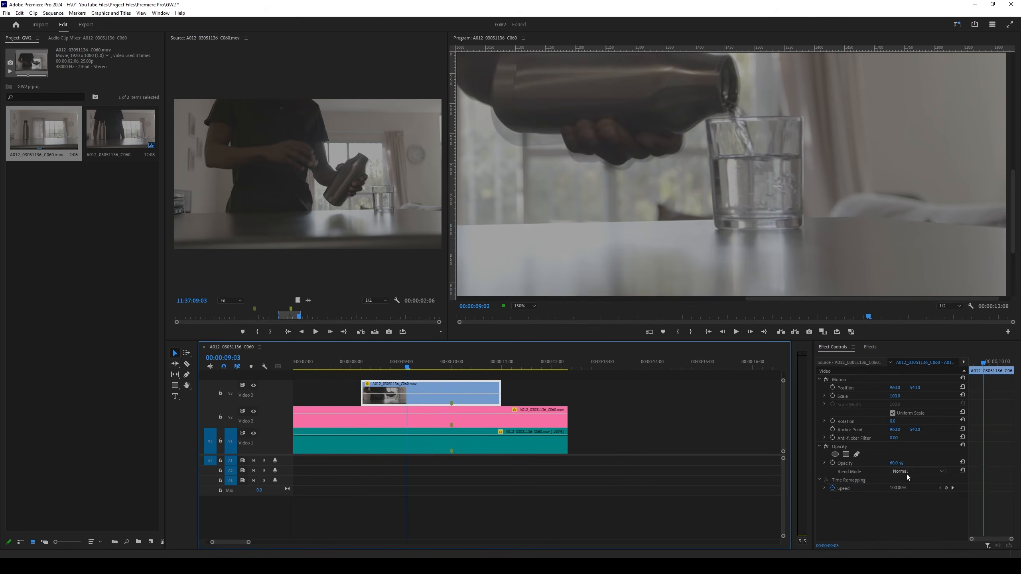
drag(899, 463, 915, 463)
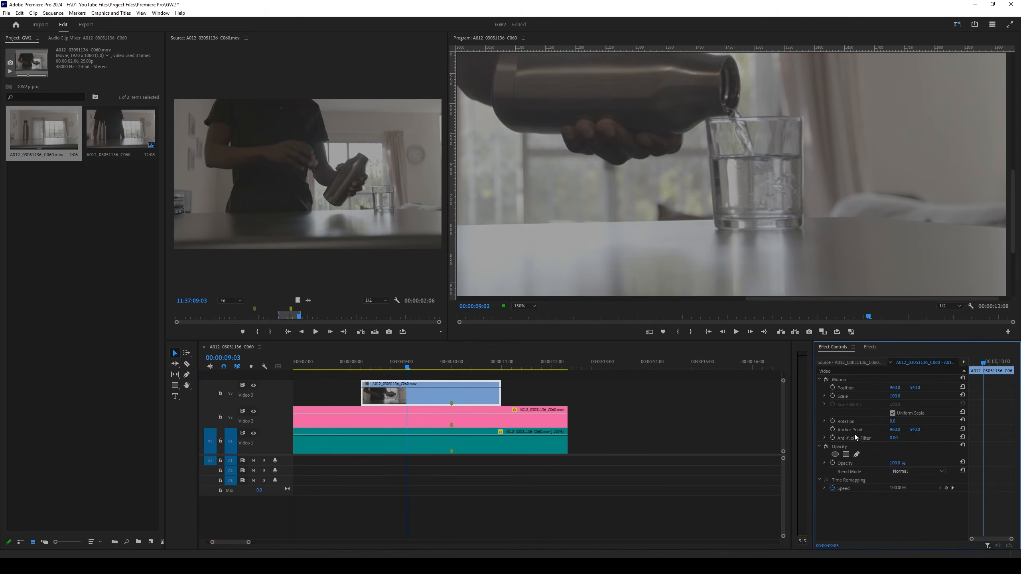
Play the sequence from about 00:00:07:09 with the whole frame in view to check the change to the V3 clip.
alt+scroll(599, 409, down, 1)
alt+scroll(593, 397, down, 2)
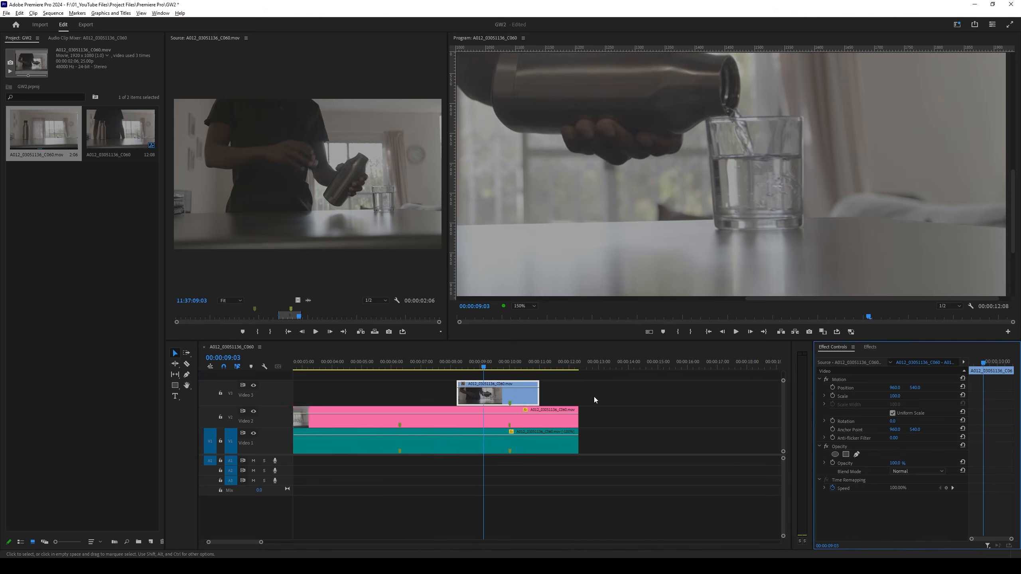
click(524, 305)
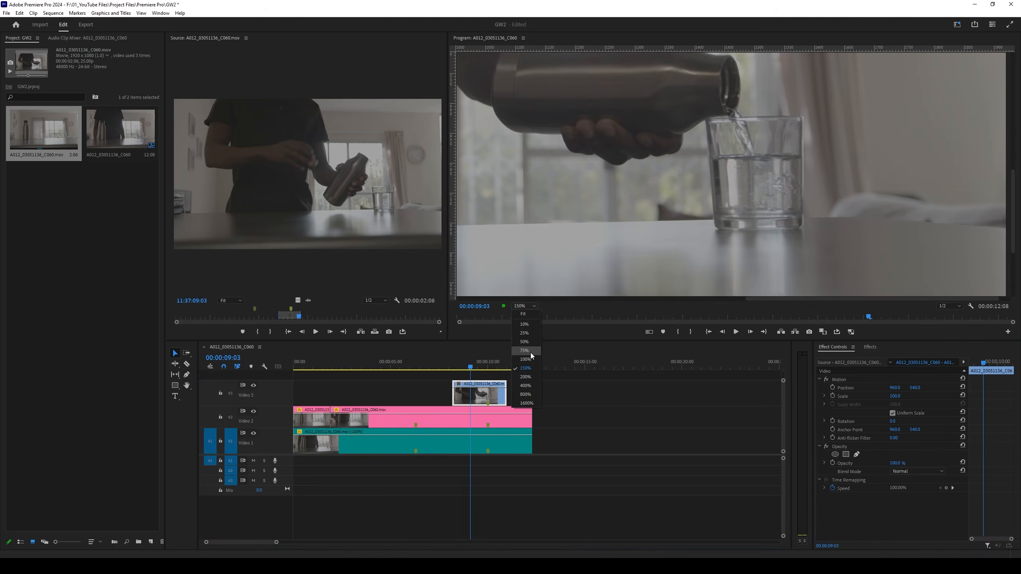
click(533, 318)
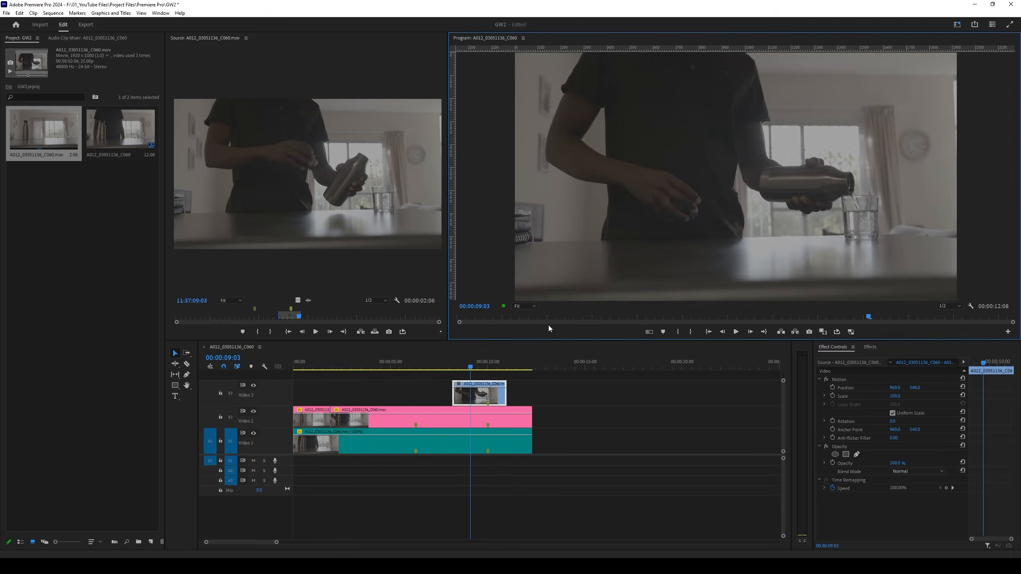
click(437, 363)
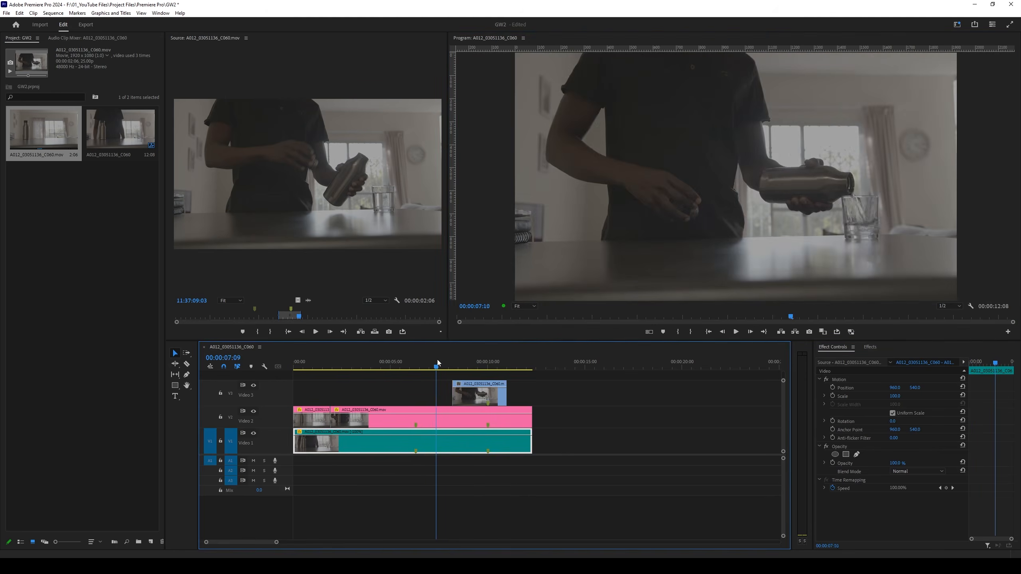
key(space)
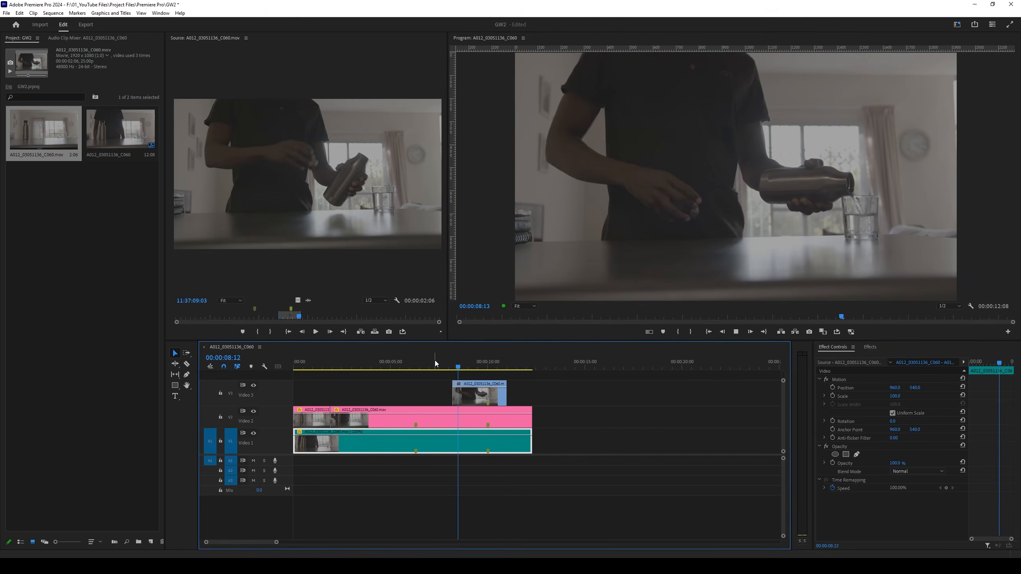
key(space)
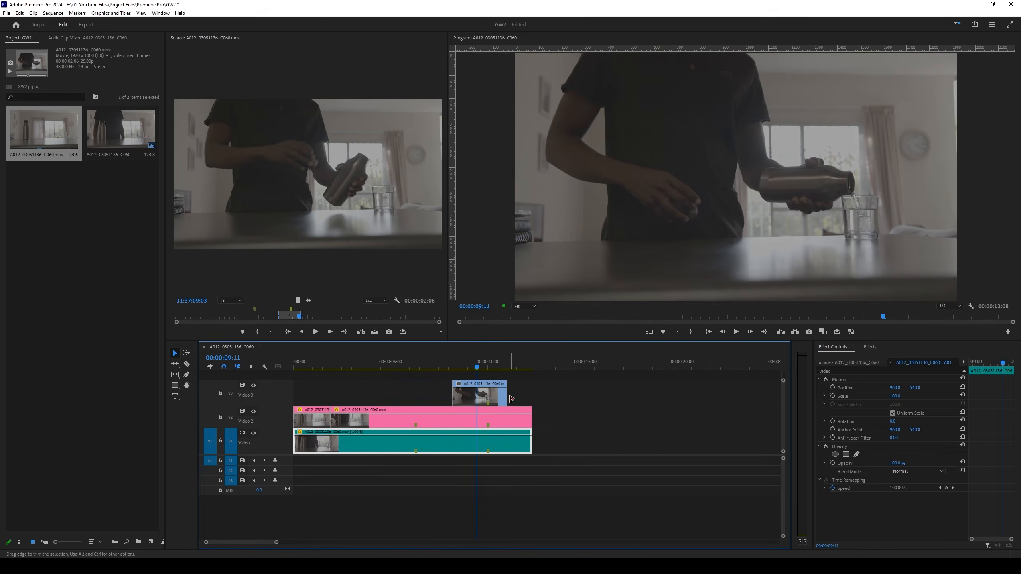
Extend the V3 clip's end to match the end of the V1 and V2 clips.
drag(511, 398, 533, 398)
drag(438, 365, 421, 365)
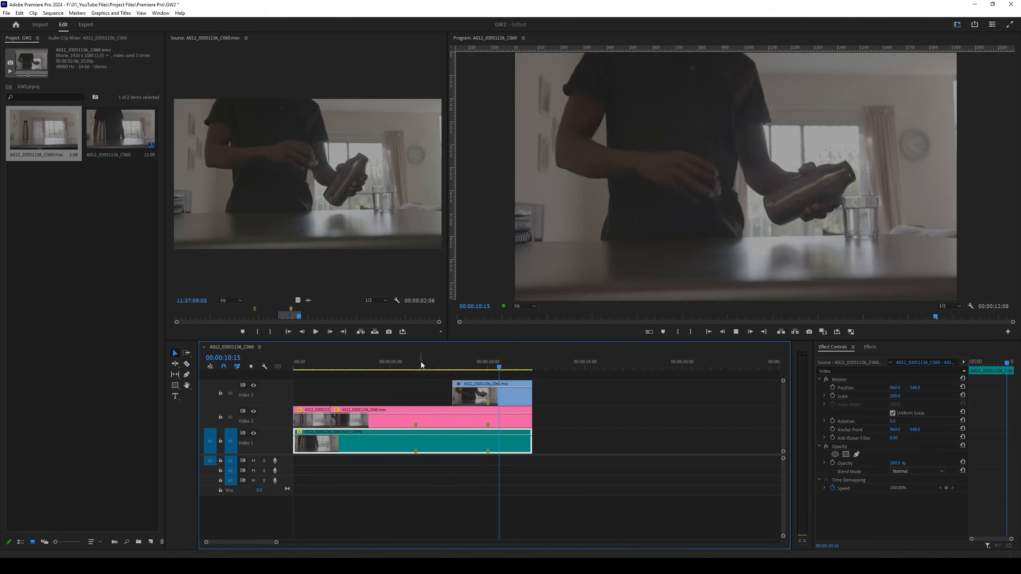
click(421, 365)
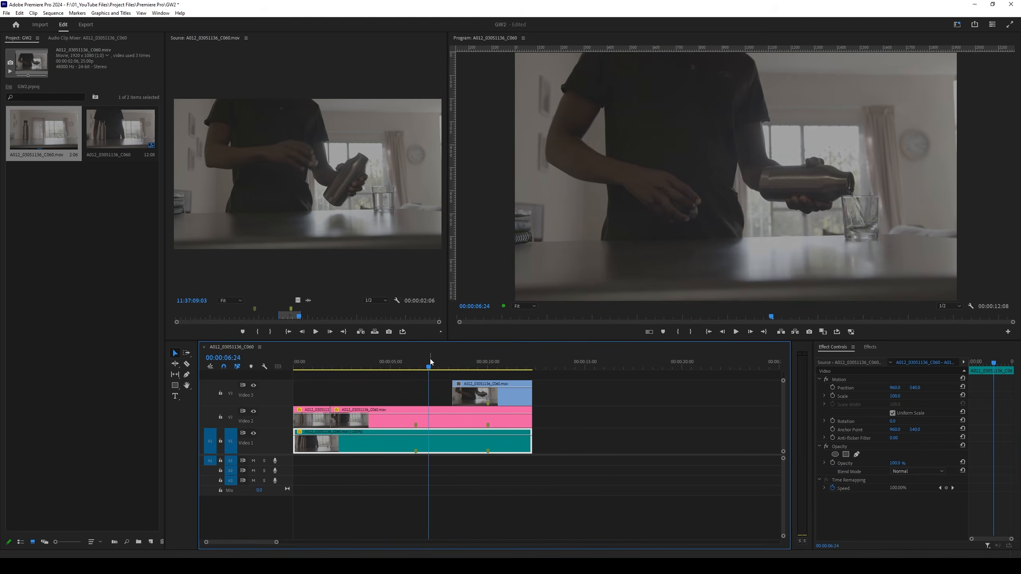
Review the bottle and water at 100% magnification by replaying the pour across the V3 clip's start near 00:00:08:05.
click(524, 306)
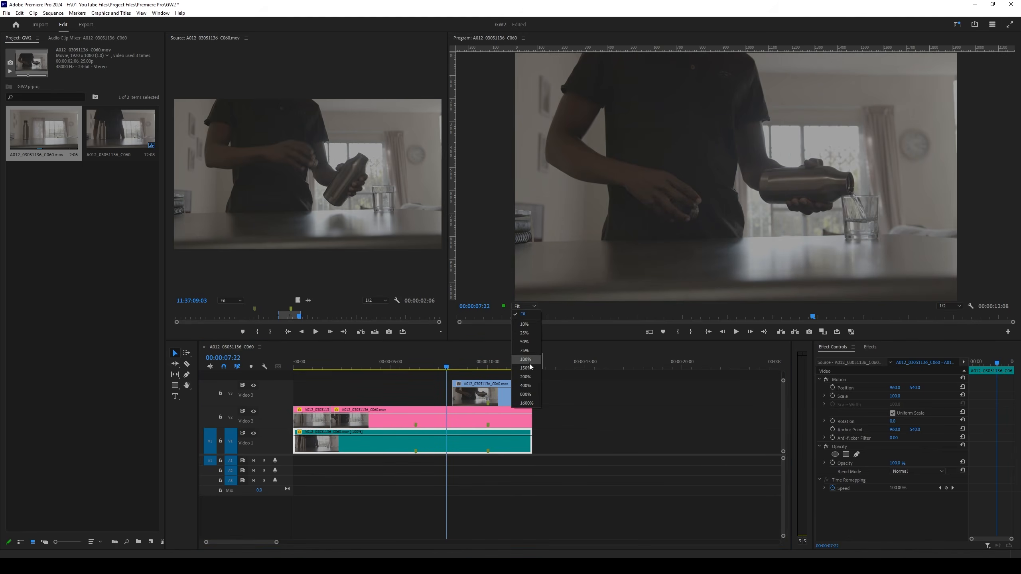
click(529, 359)
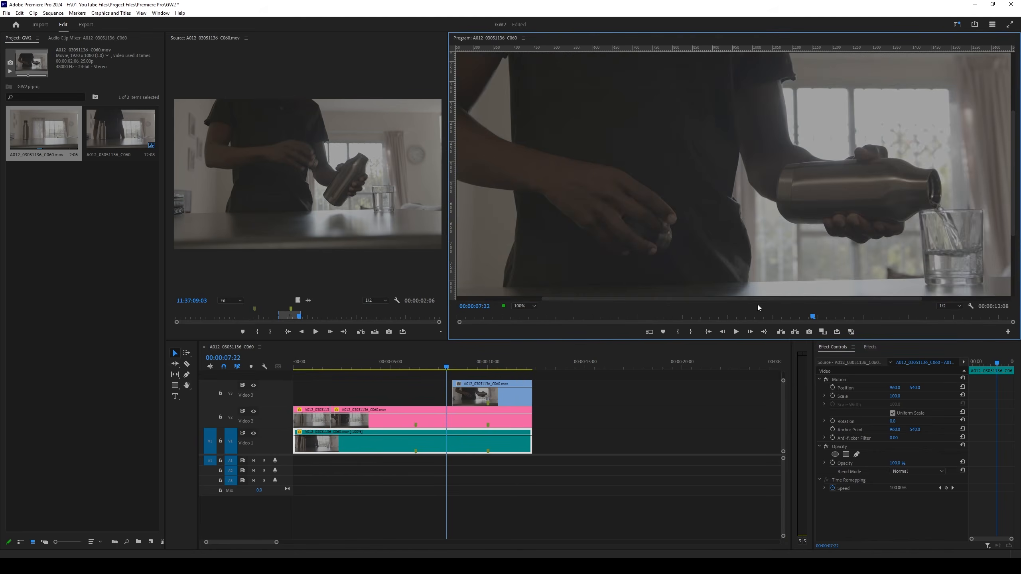
drag(765, 298, 851, 298)
click(440, 366)
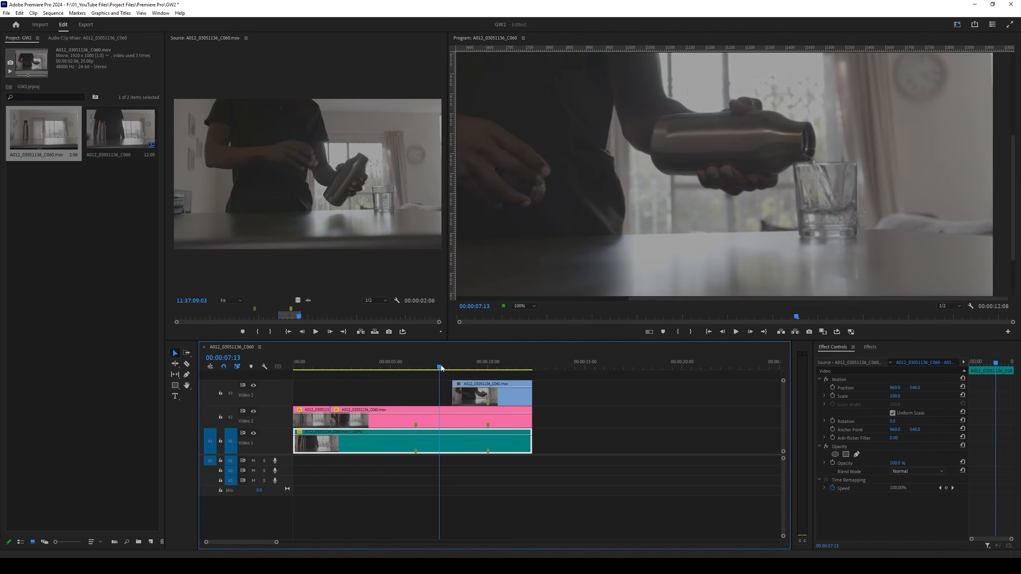
drag(441, 368, 440, 369)
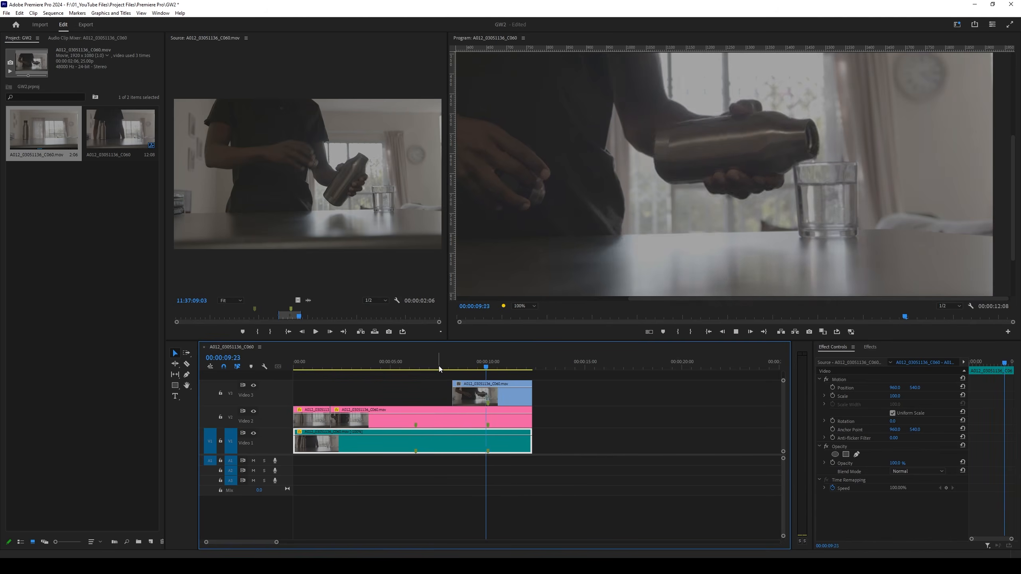
drag(458, 367, 422, 367)
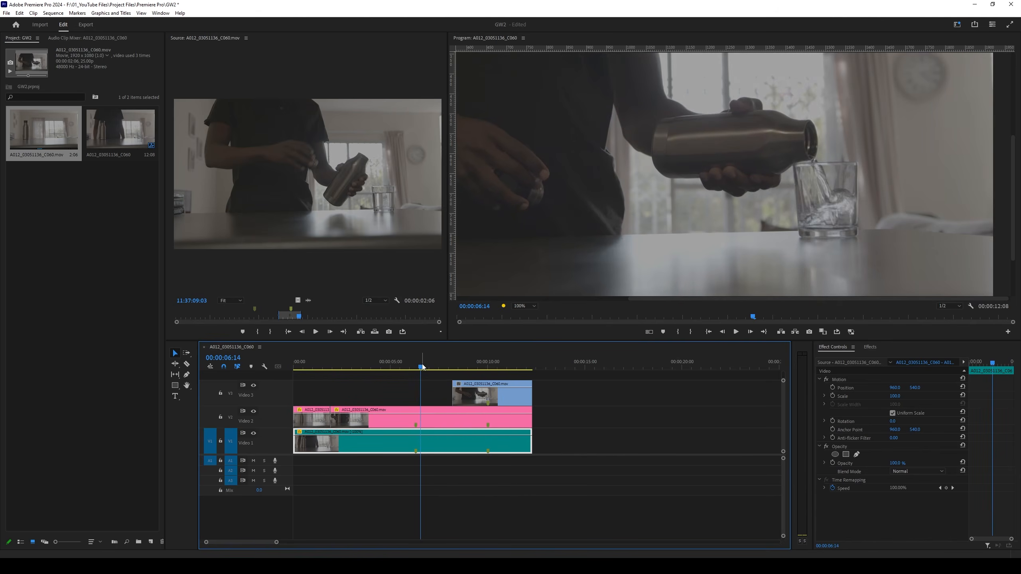
key(space)
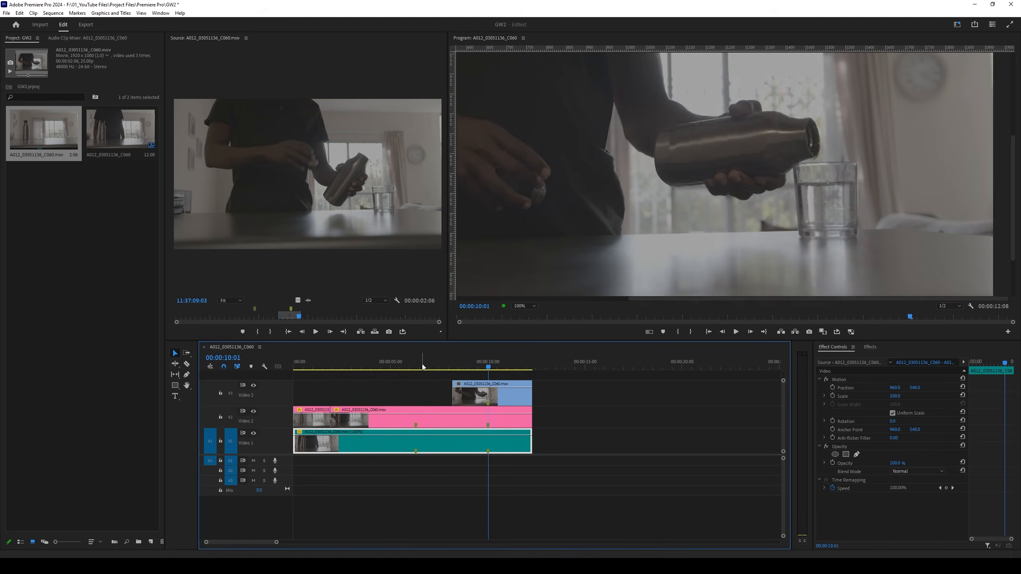
click(422, 367)
key(space)
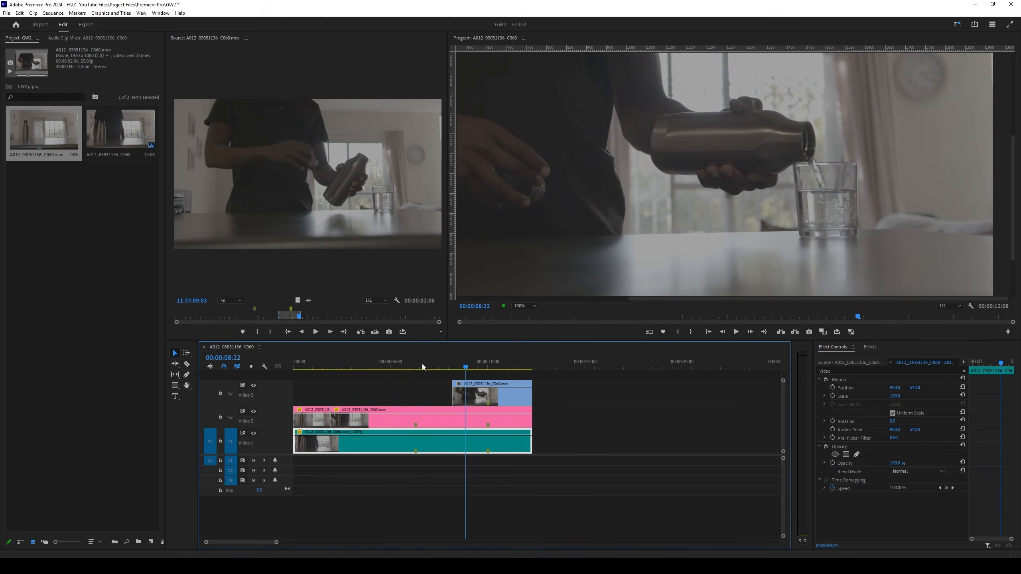
click(440, 366)
key(space)
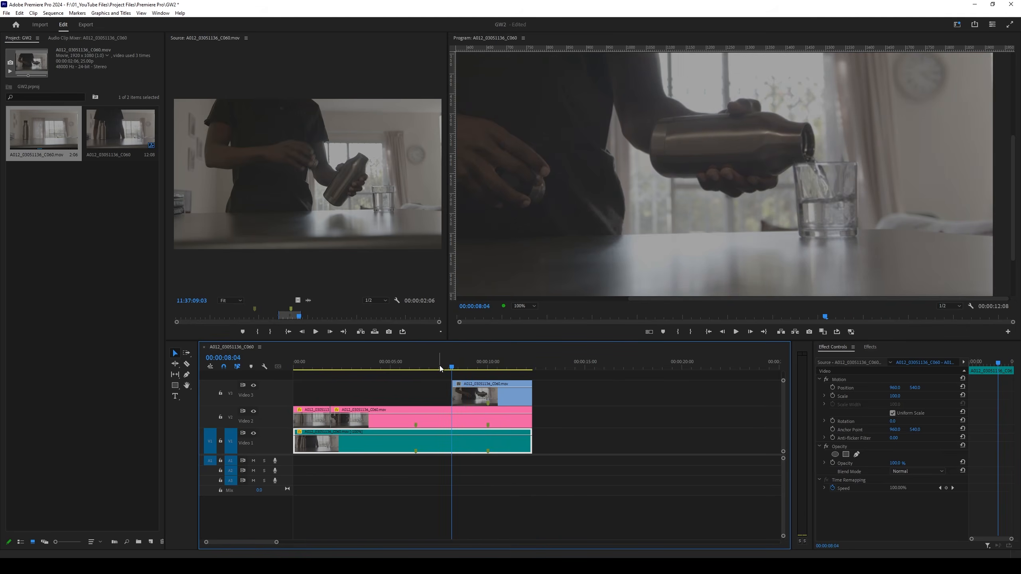
key(Left)
key(Right)
Replay the lead-up to the pour and check the frames around 00:00:06:07, where the bottle reaches the glass.
click(414, 364)
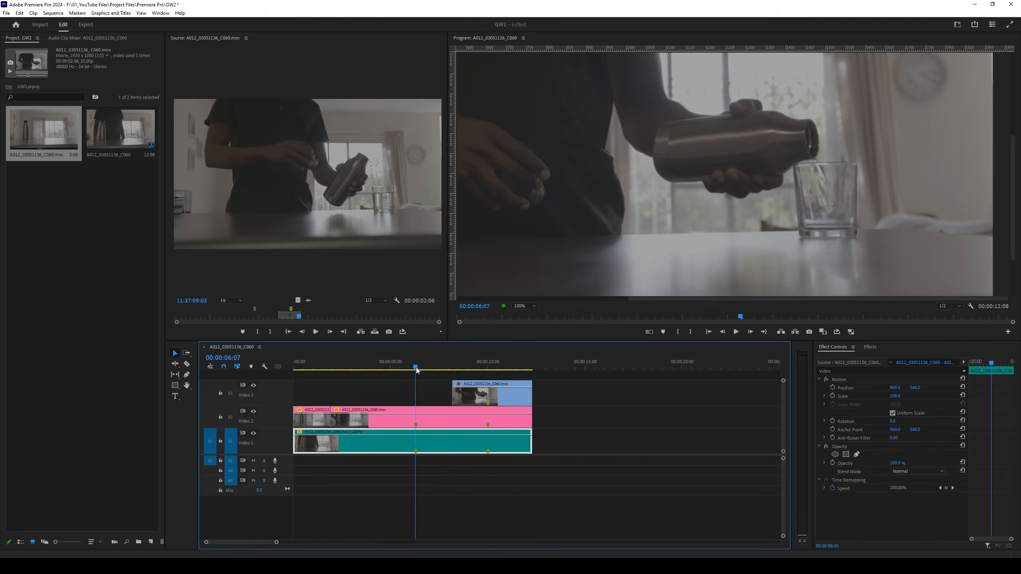
key(shift+k)
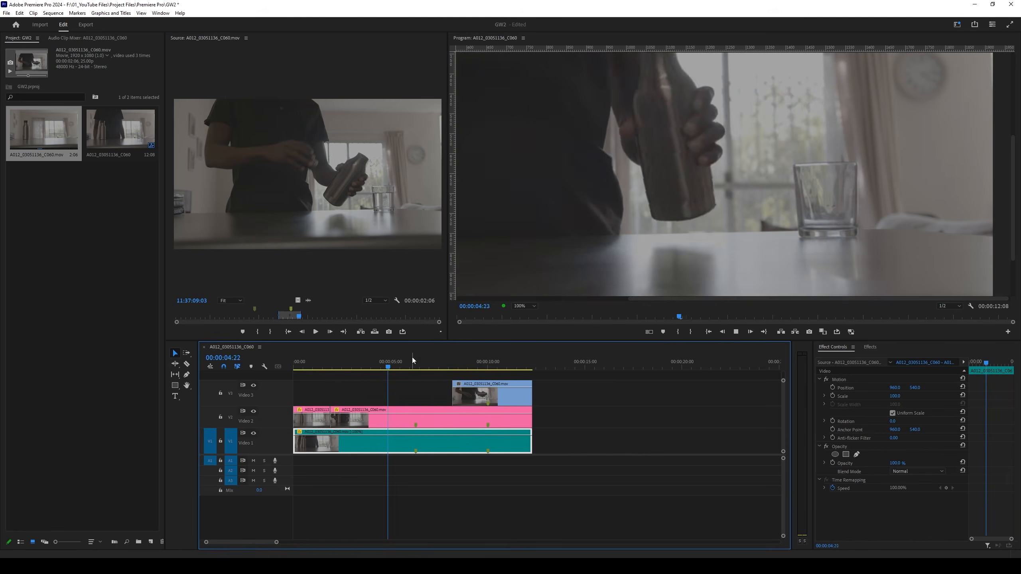
key(Left)
key(Left)
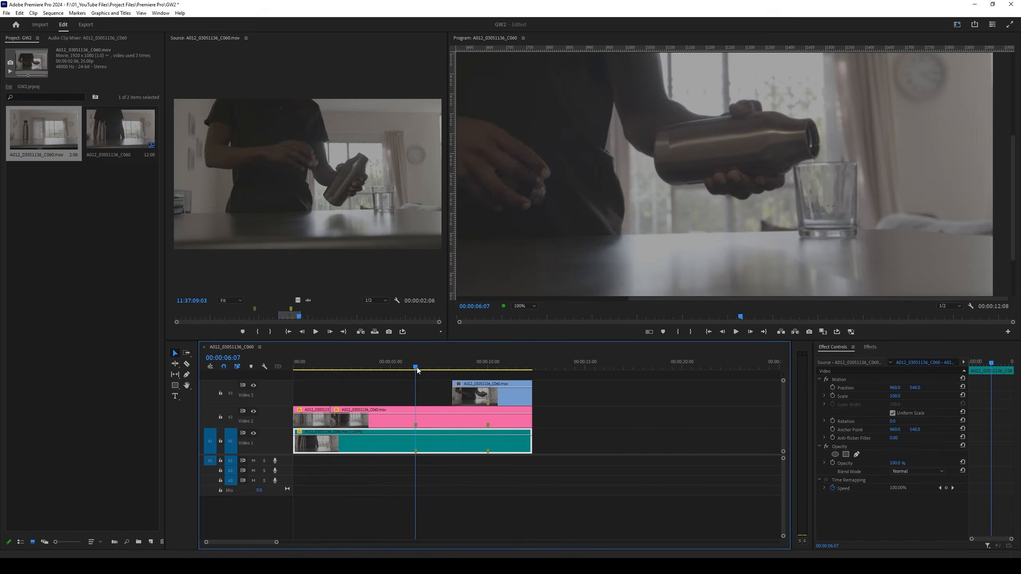
key(Right)
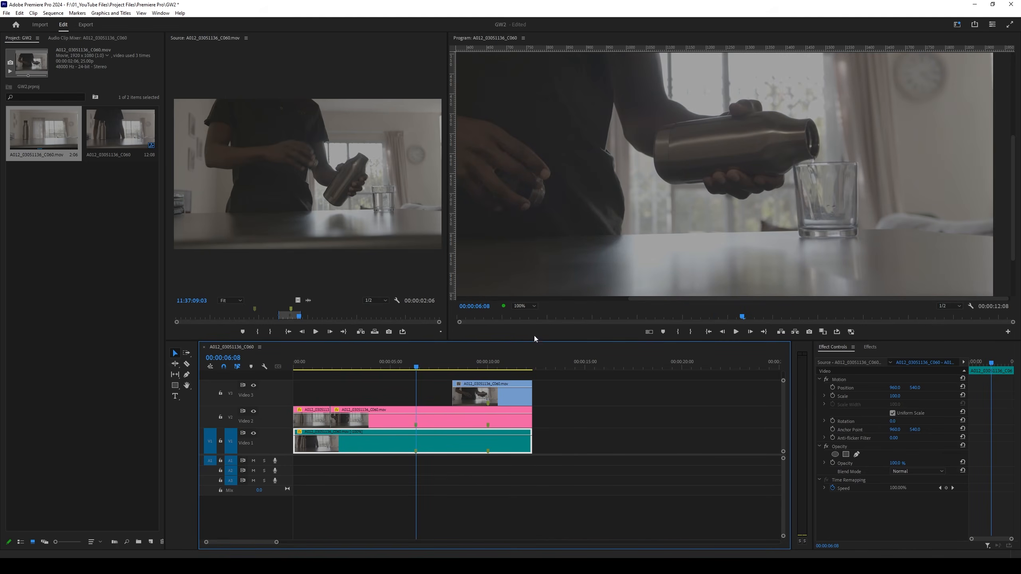
Magnify the bottle and glass to 150% and examine the first frames of flowing water from 00:00:06:08 to 00:00:06:11.
click(524, 306)
click(525, 368)
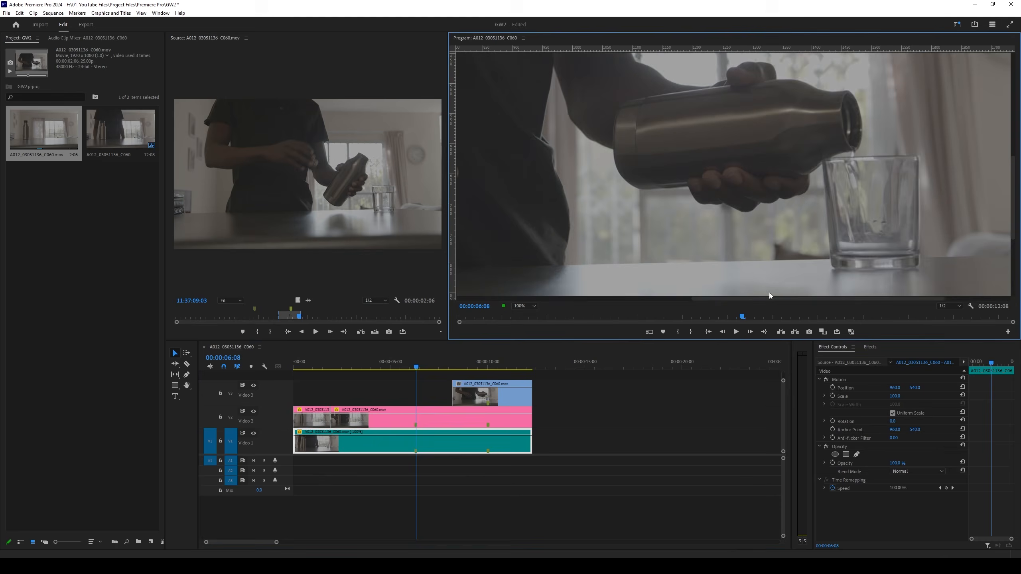
scroll(1014, 189, down, 3)
scroll(1014, 189, down, 2)
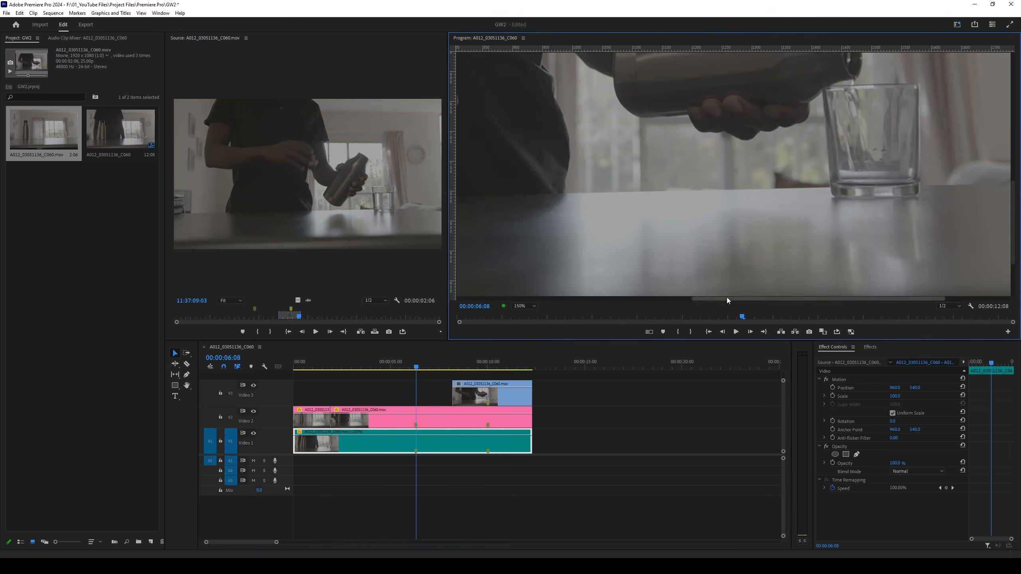
drag(726, 297, 814, 296)
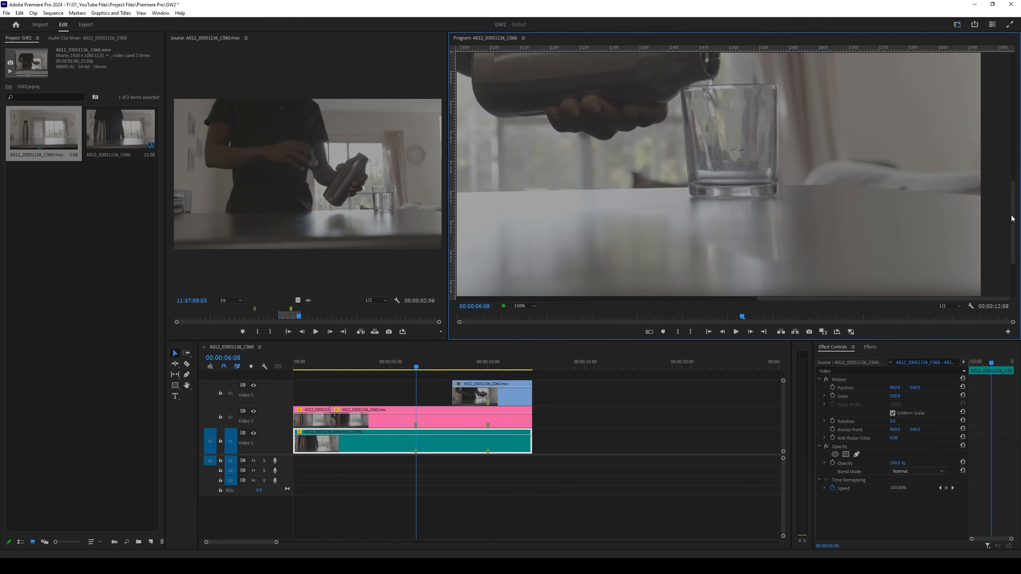
scroll(1012, 219, up, 2)
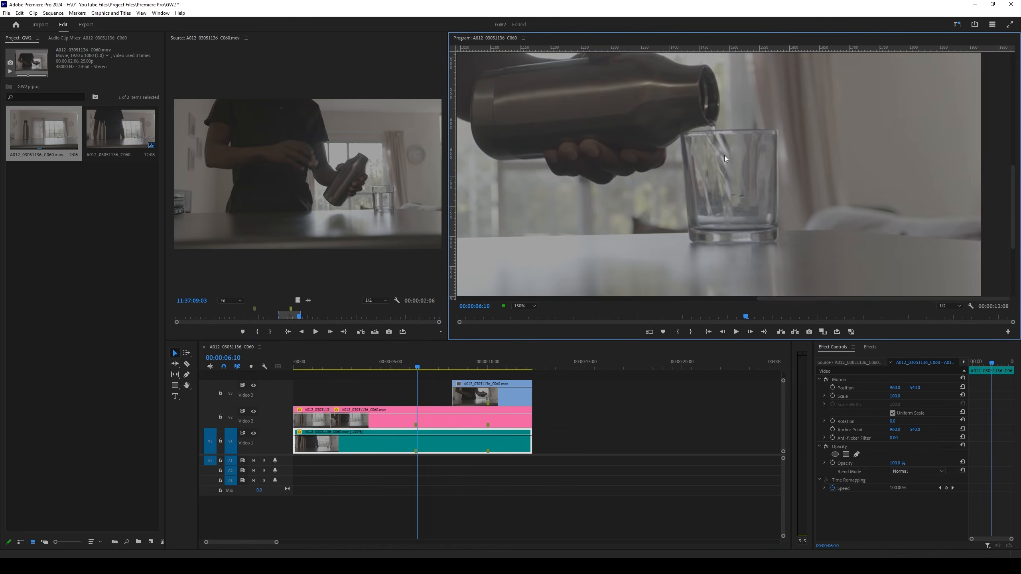
key(Right)
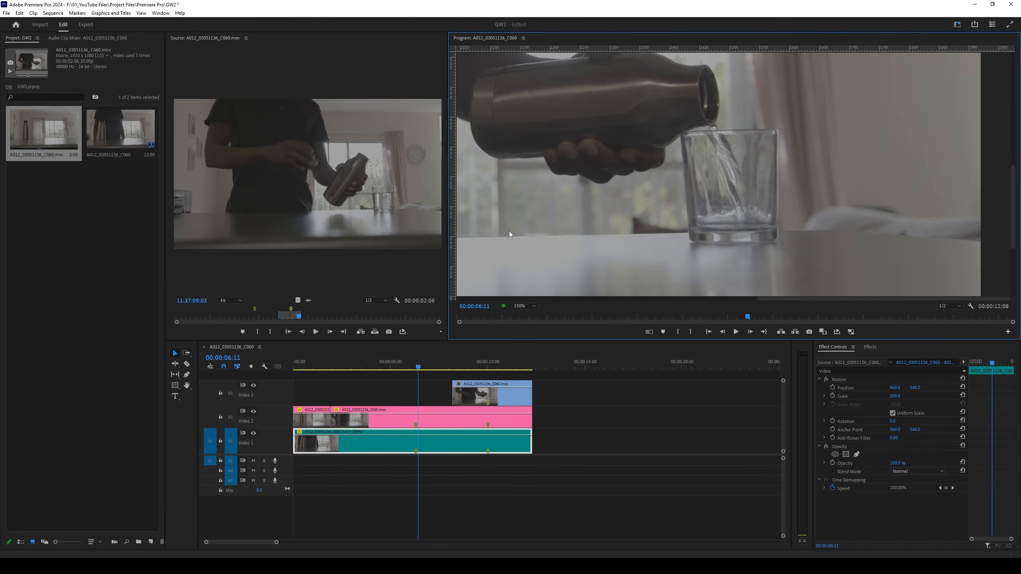
Split the V2 clip at about 00:00:06:01, shortly before the water appears in the glass.
mouse_move(418, 367)
mouse_down()
mouse_move(430, 372)
mouse_move(404, 379)
mouse_move(424, 382)
mouse_move(403, 386)
mouse_move(418, 384)
mouse_up()
click(409, 418)
key(c)
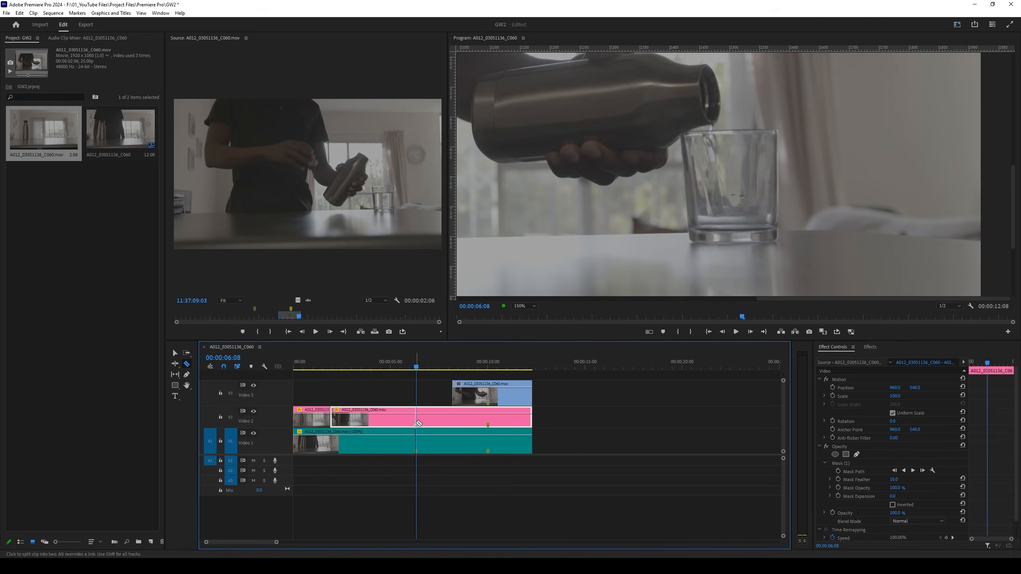
key(Left)
key(Left)
key(Left)
key(Left)
key(Left)
key(Left)
key(Left)
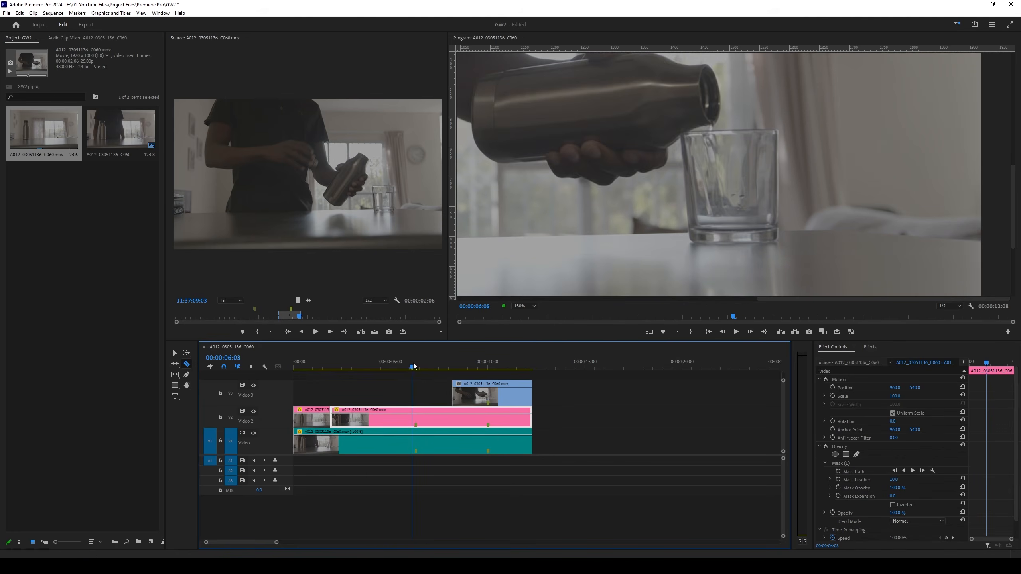
click(411, 414)
key(=)
key(=)
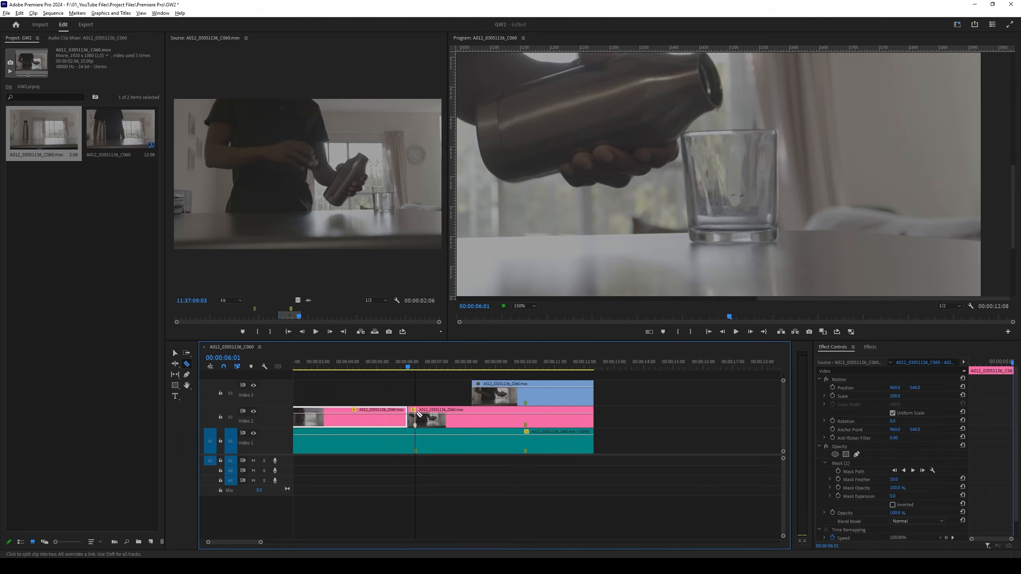
key(minus)
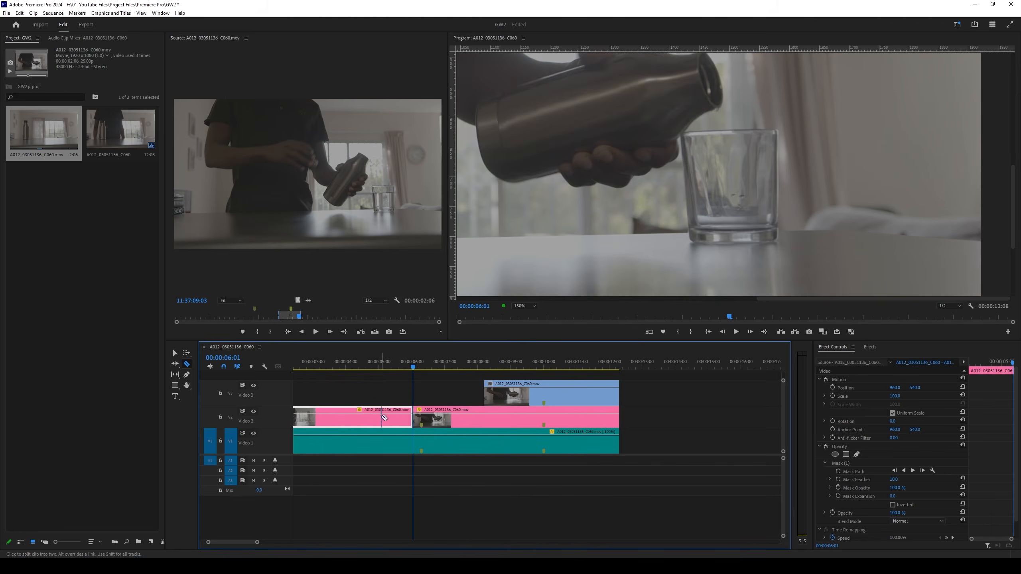
Split the V1 and V2 clips at the V3 clip's start, and split V1 at the earlier V2 cut near 00:00:06:01.
drag(392, 364, 487, 385)
key(Left)
key(Left)
key(Left)
key(Left)
key(Left)
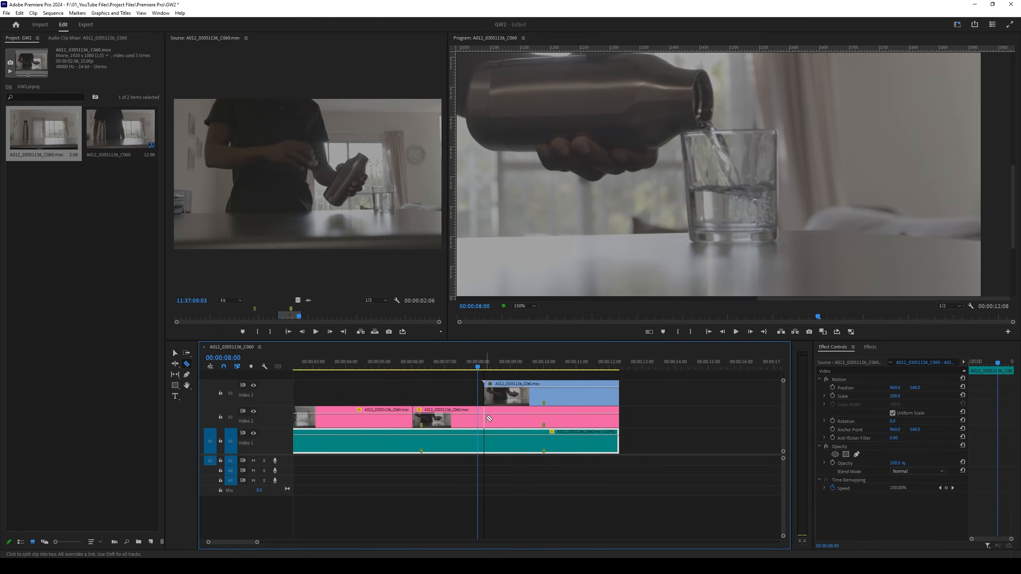
shift+click(489, 419)
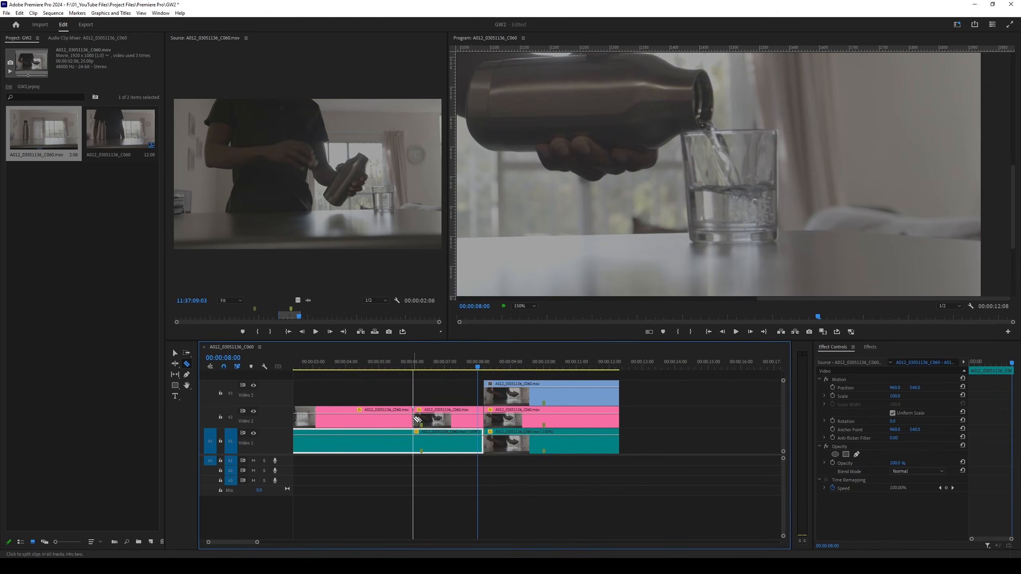
shift+click(417, 420)
key(v)
Mark the middle section between the two cuts, 00:00:06:01 to 00:00:08:05, as the sequence's in-to-out range.
drag(451, 370, 442, 429)
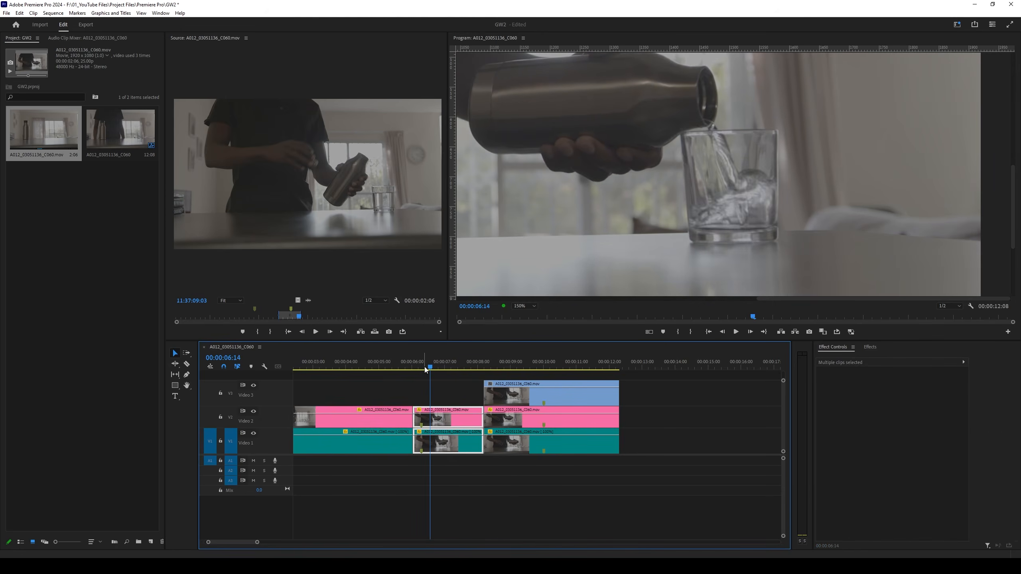
key(Up)
key(Down)
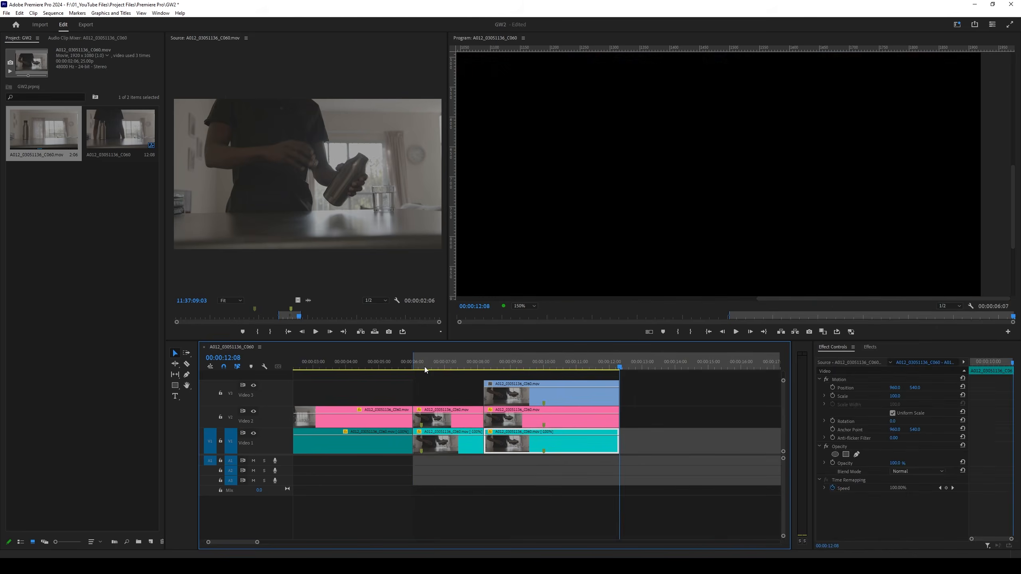
key(x)
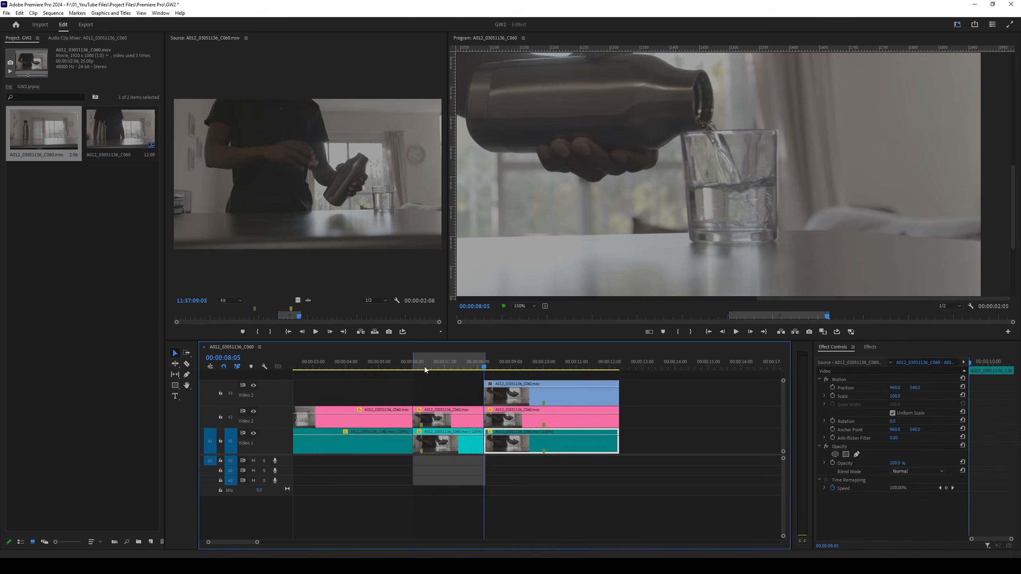
Scrub between 00:00:06:07 and 00:00:06:17 to examine when the water enters the glass.
click(411, 369)
drag(412, 372, 436, 374)
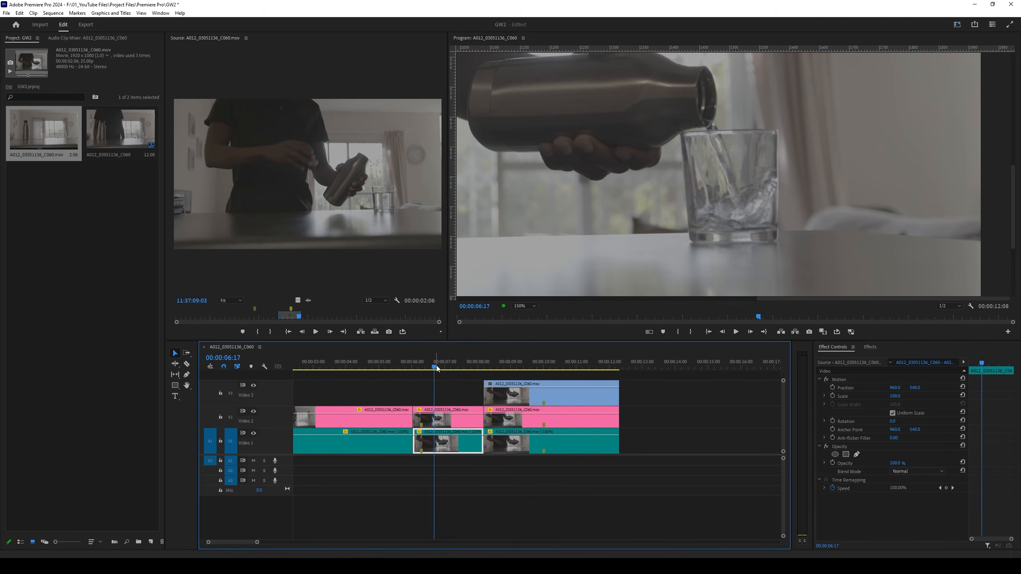
click(421, 369)
drag(421, 369, 426, 369)
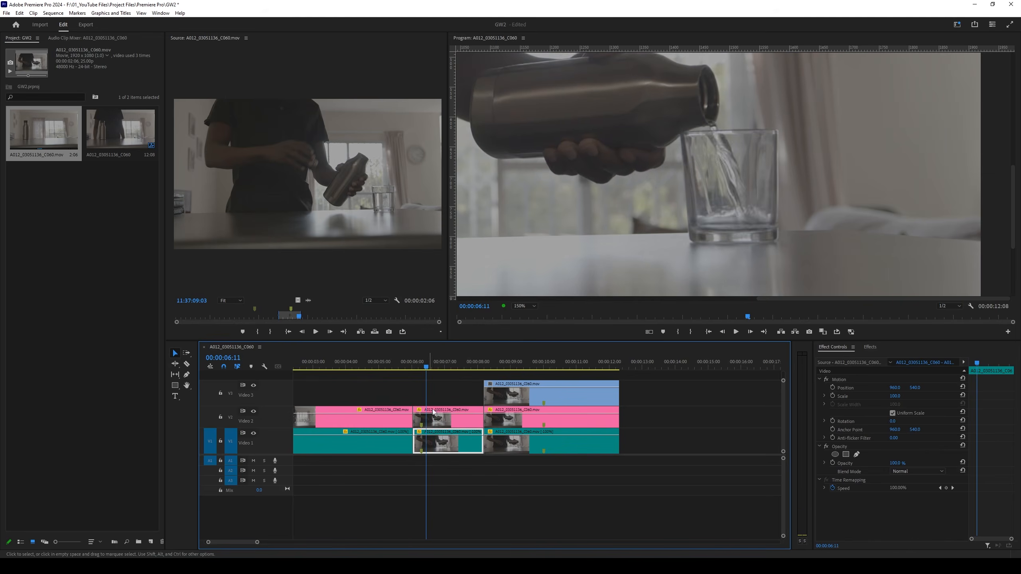
click(421, 369)
Trim the end of the middle V2 section and shift it to start at about 00:00:06:07, delaying the water in the glass.
click(443, 421)
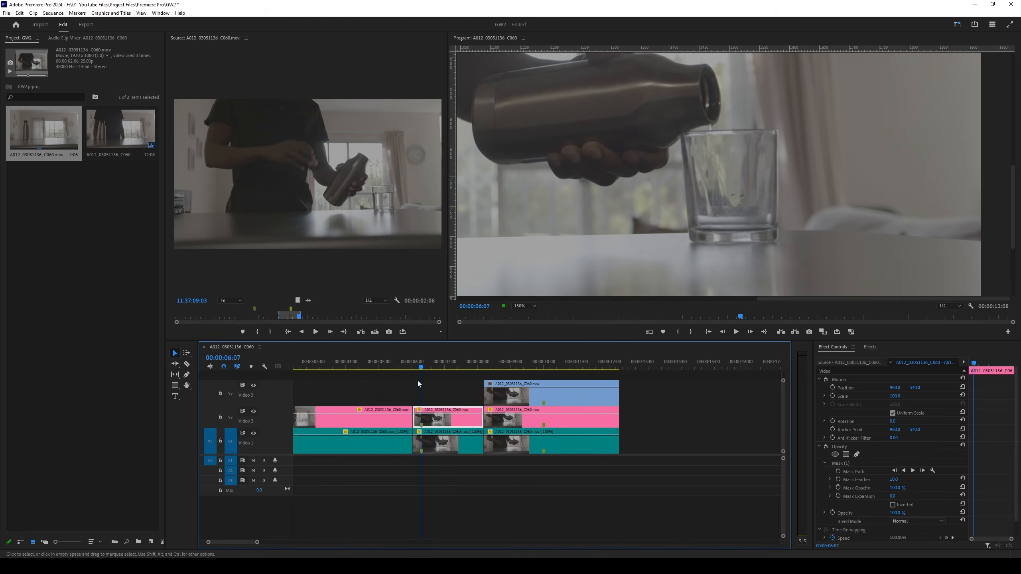
click(174, 376)
click(210, 374)
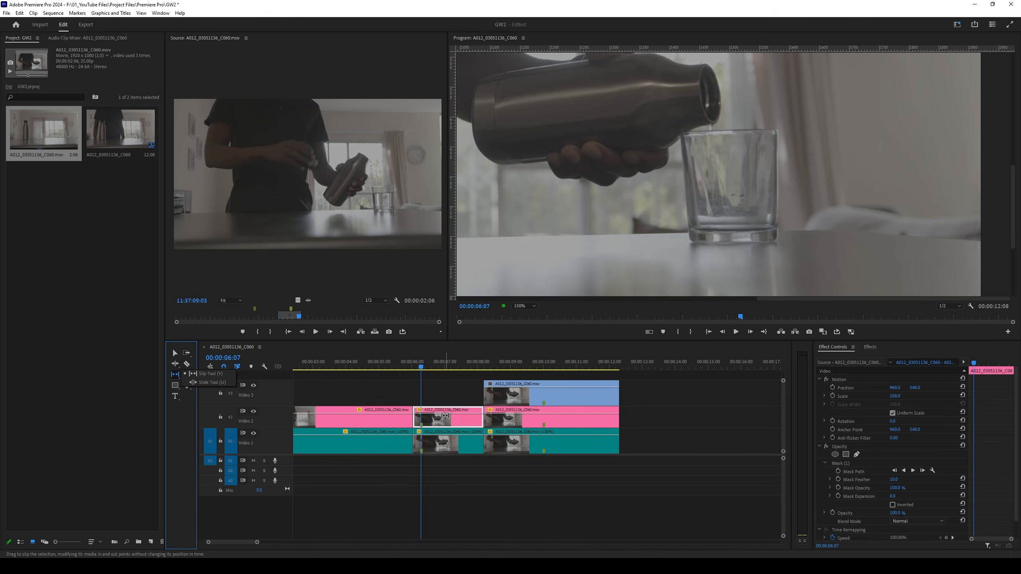
key(v)
drag(479, 417, 455, 421)
Scrub from 00:00:06:08 to 00:00:06:16 to compare the water's timing with the V2 section shifted and in its original place.
click(422, 367)
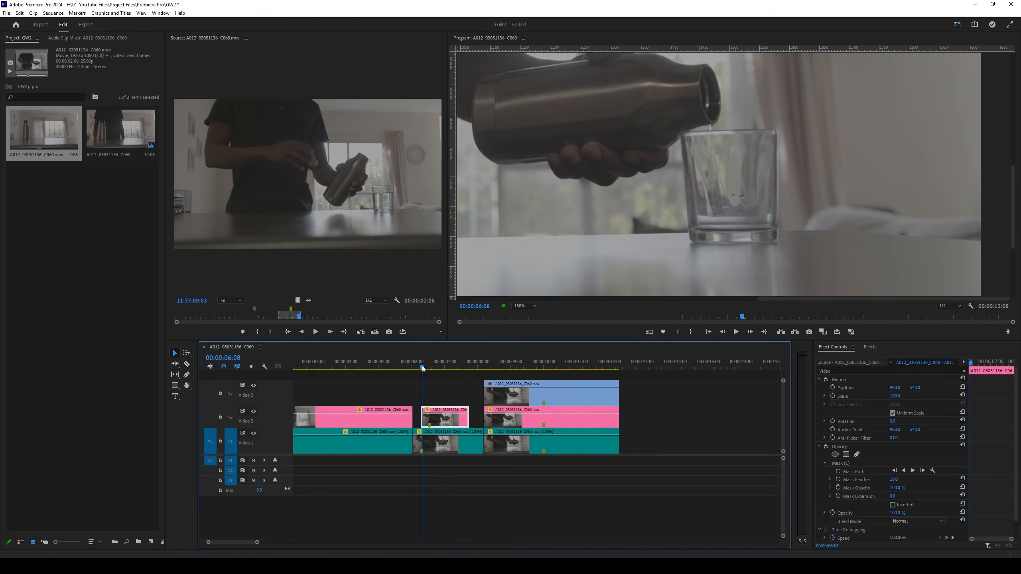
drag(423, 368, 426, 370)
click(427, 372)
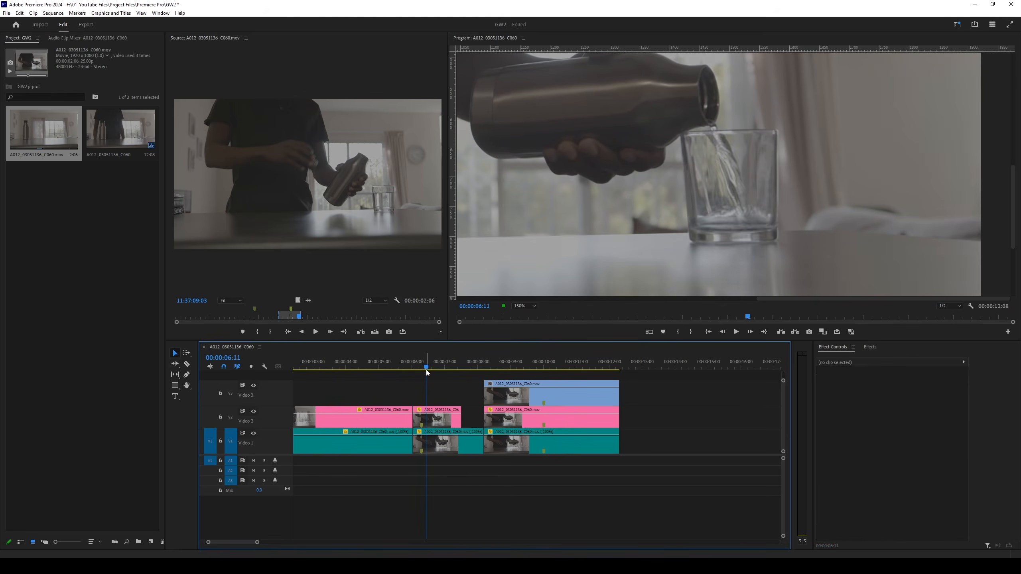
drag(427, 370, 431, 370)
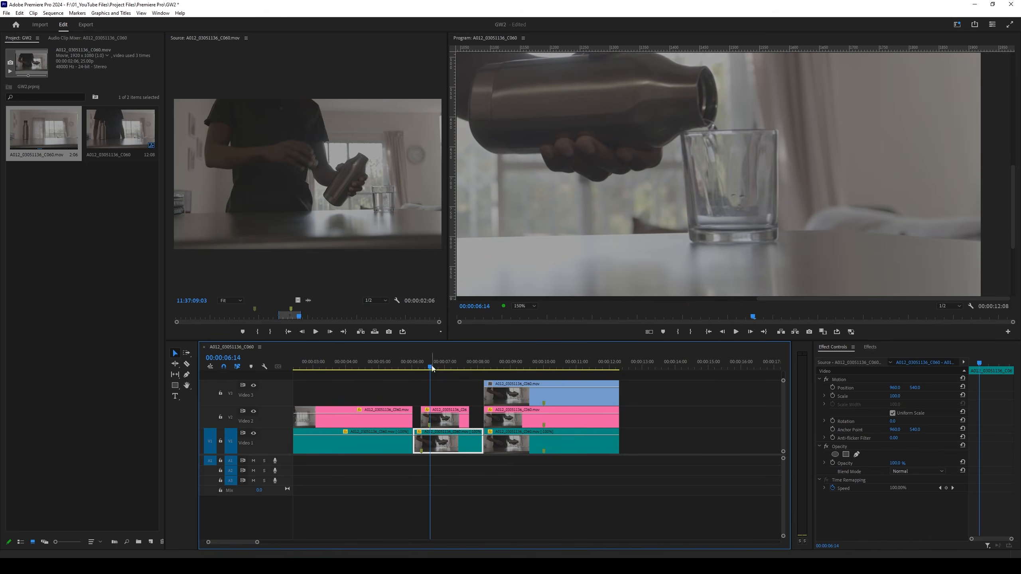
drag(430, 371, 432, 371)
drag(431, 371, 435, 372)
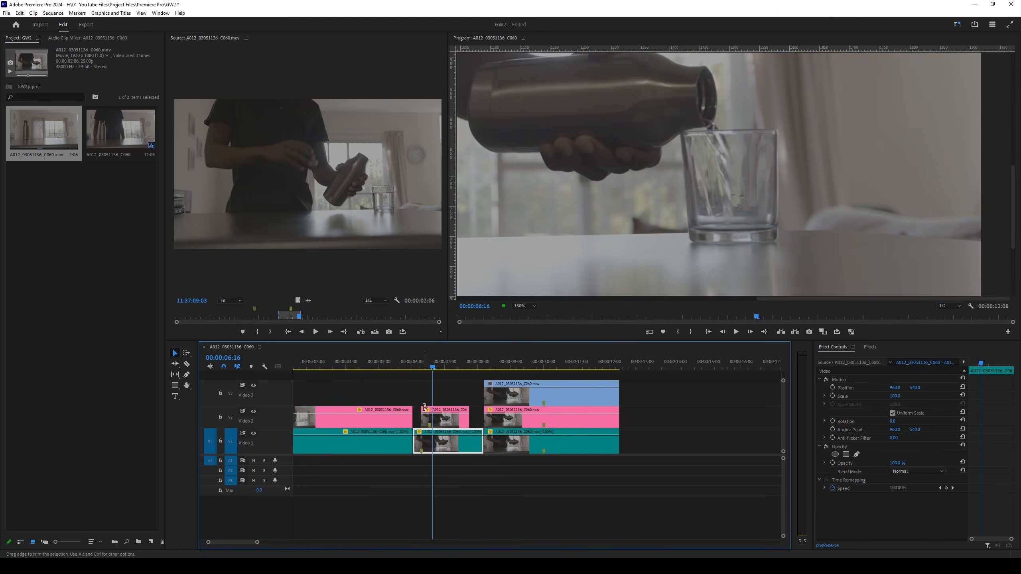
Extend both ends of the shifted V2 section to meet the neighbouring clips, and replay the pour up to the V3 clip.
drag(421, 419, 482, 413)
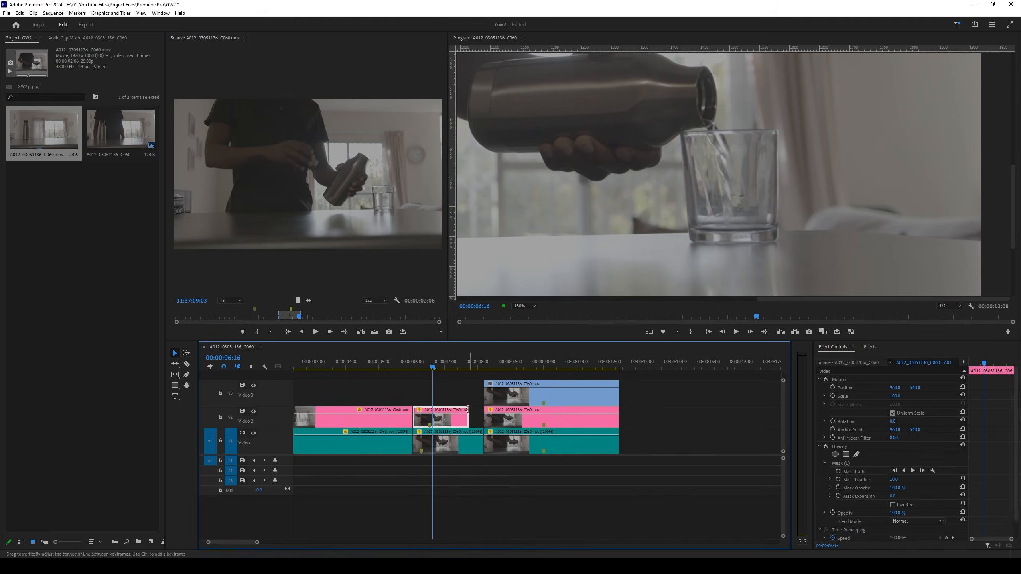
key(space)
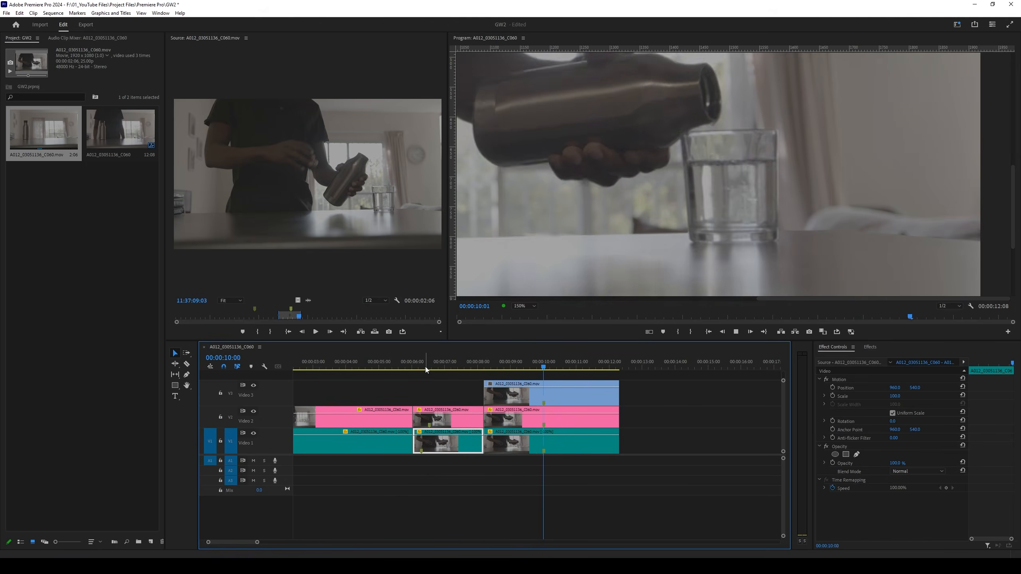
click(417, 366)
key(space)
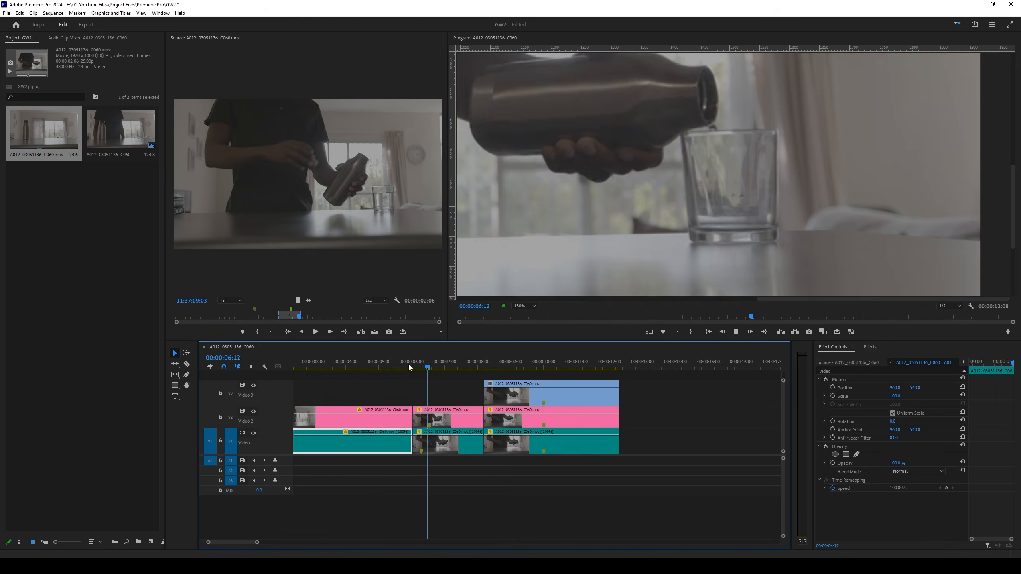
click(442, 367)
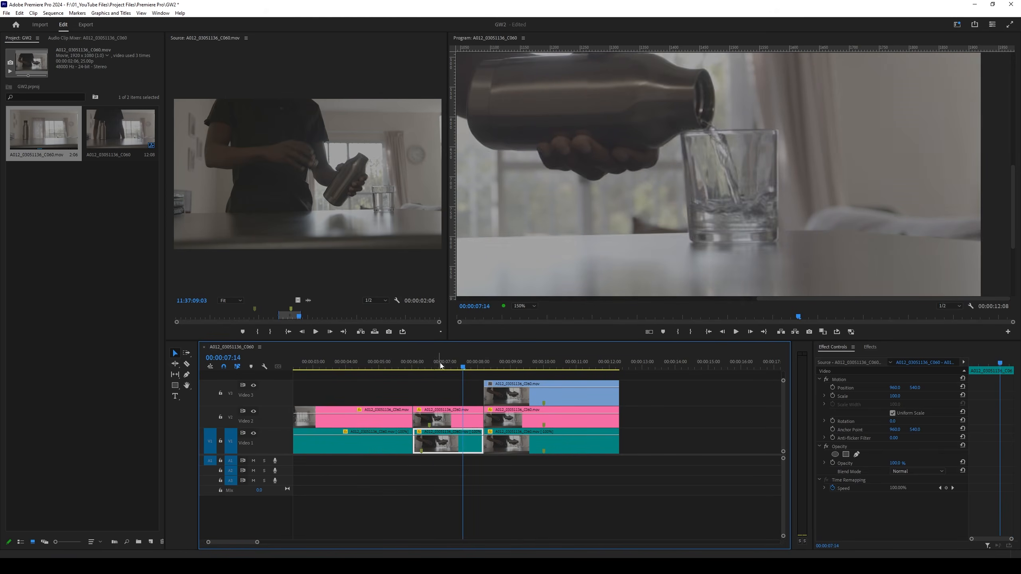
drag(442, 367, 450, 370)
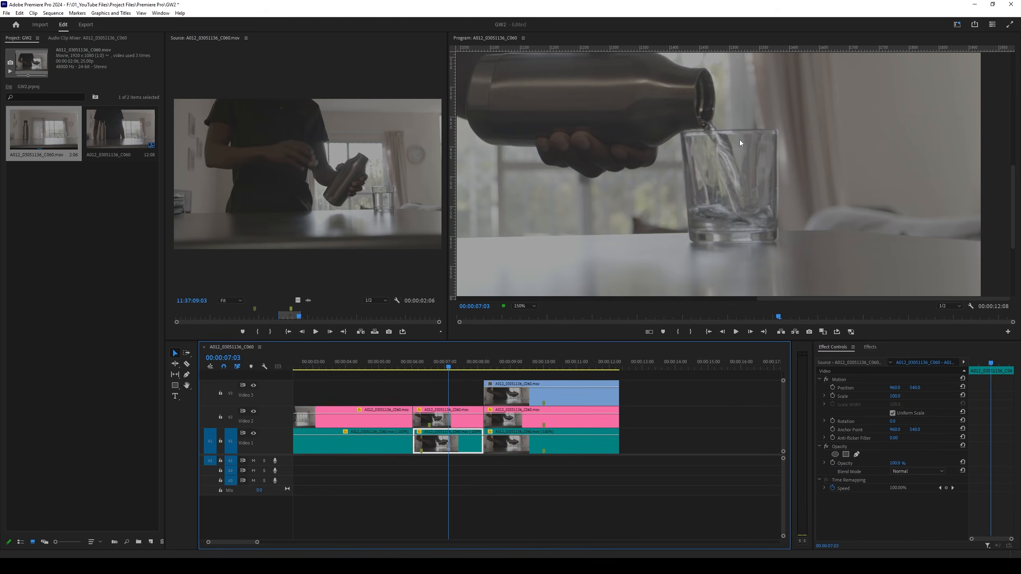
Fit the whole frame in the preview, replay the sequence from its beginning and recheck the pour's start near 00:00:06:12.
key(minus)
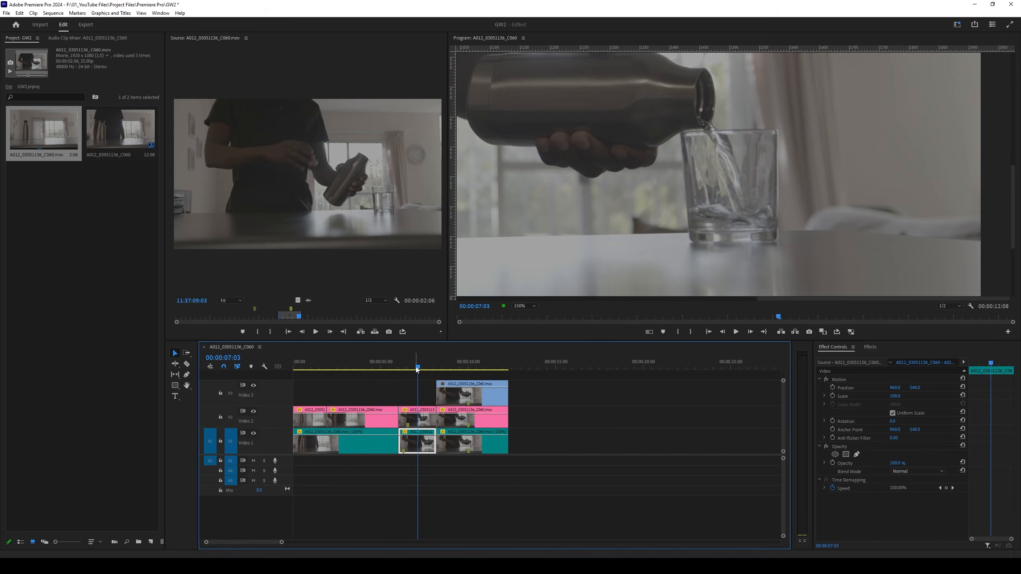
click(524, 306)
click(531, 317)
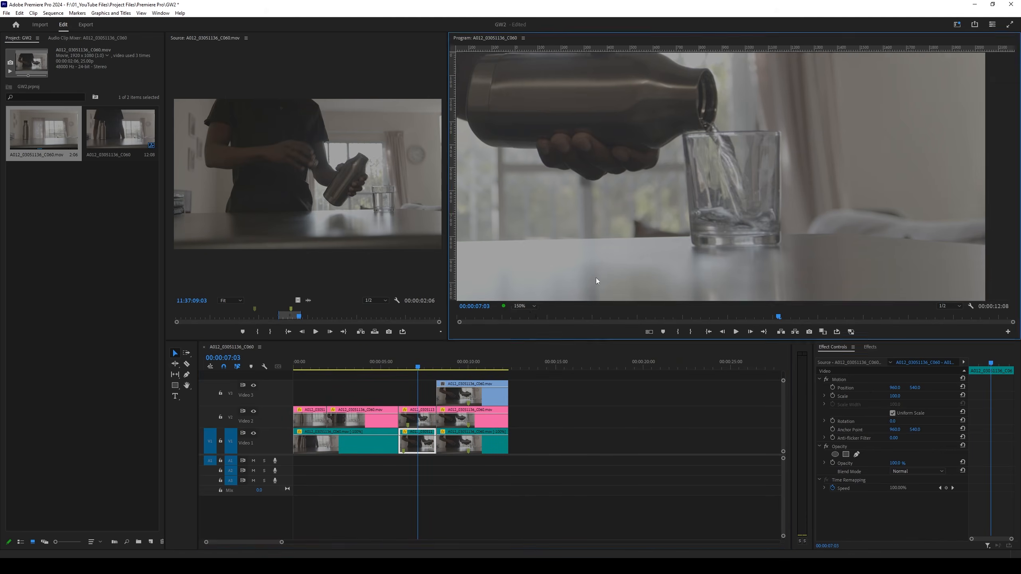
drag(429, 368, 282, 380)
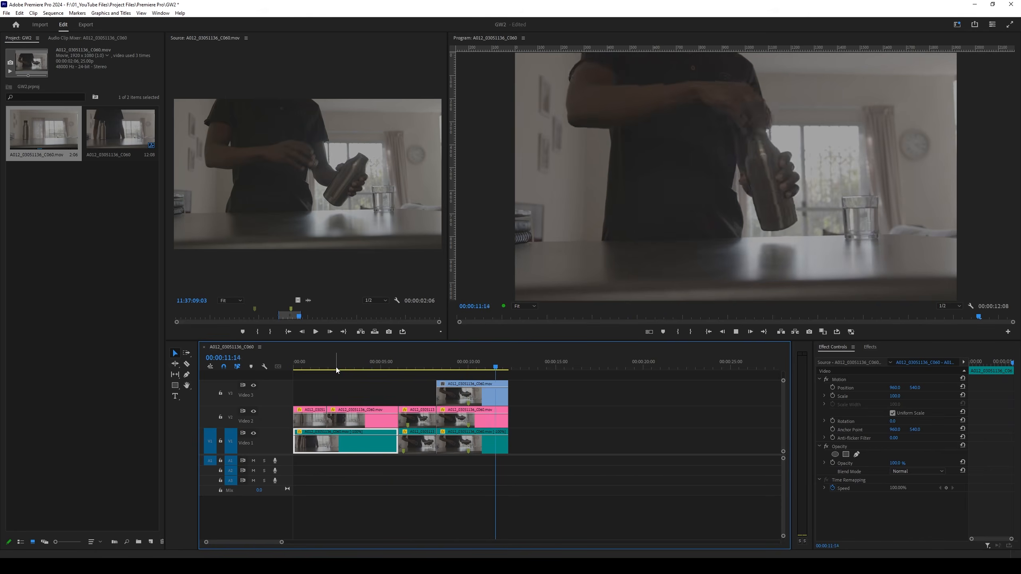
drag(337, 370, 407, 384)
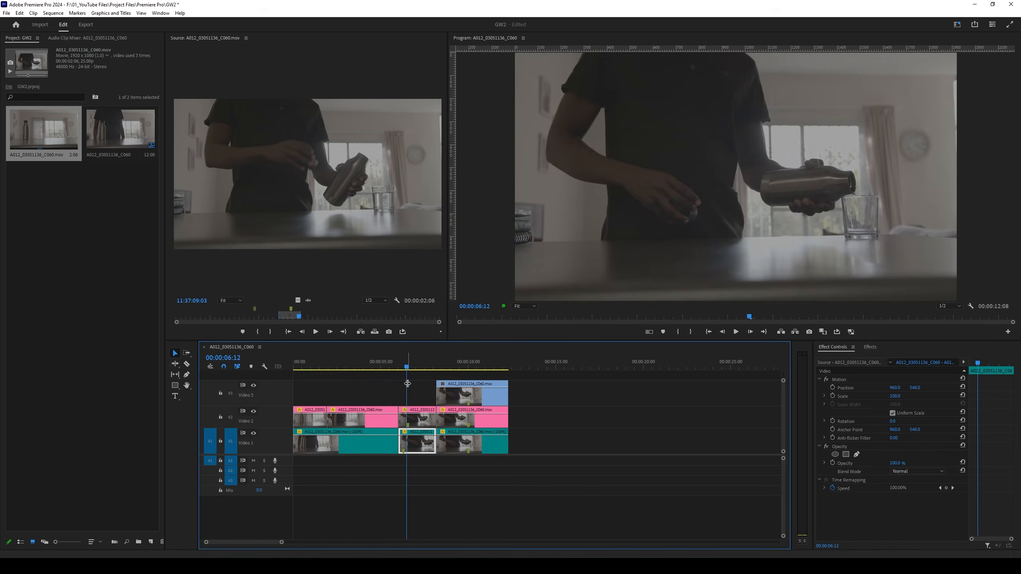